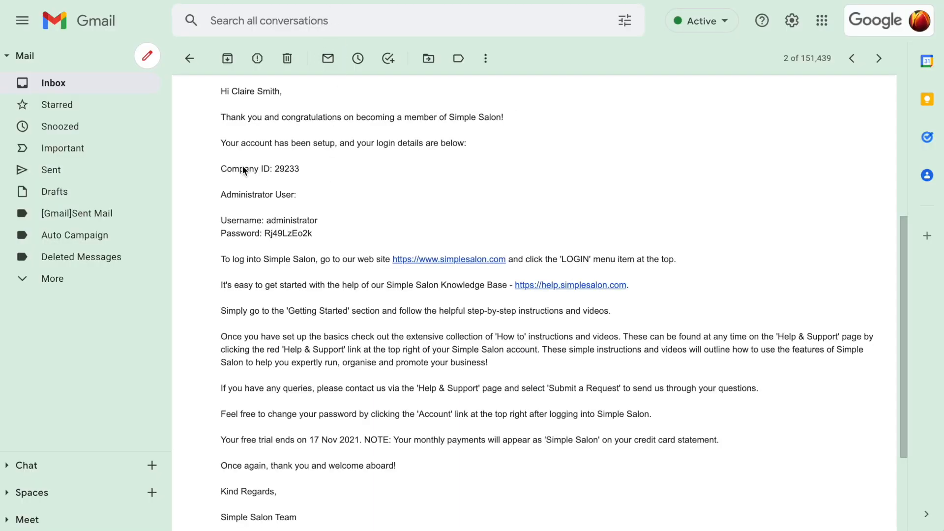
Step: Copy the administrator username from the login details in the welcome email
{"action": "left_click_drag", "start_coordinate": [220, 169], "coordinate": [332, 240]}
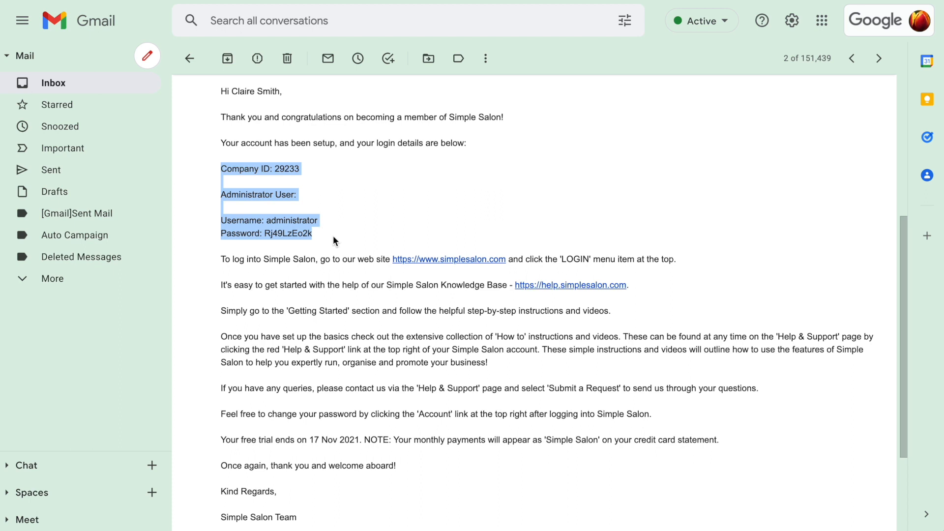
{"action": "left_click", "coordinate": [331, 223]}
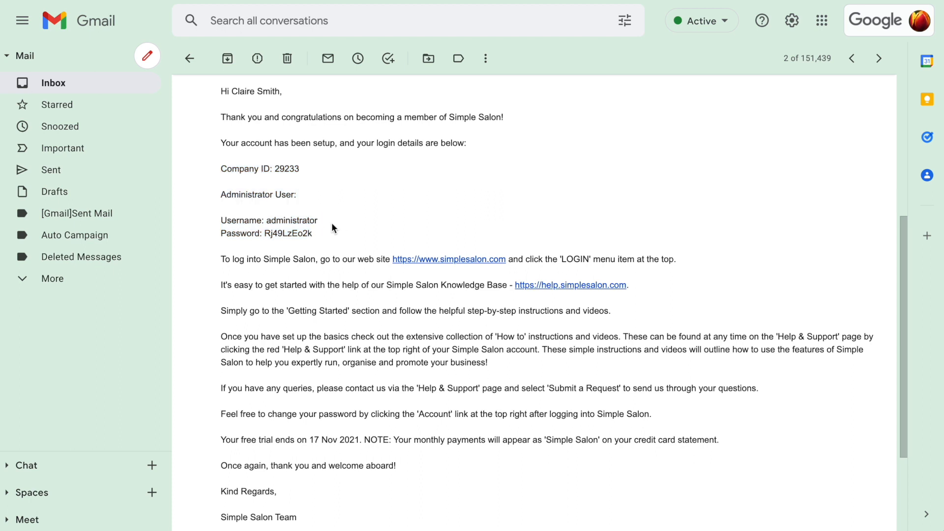
{"action": "double_click", "coordinate": [308, 221]}
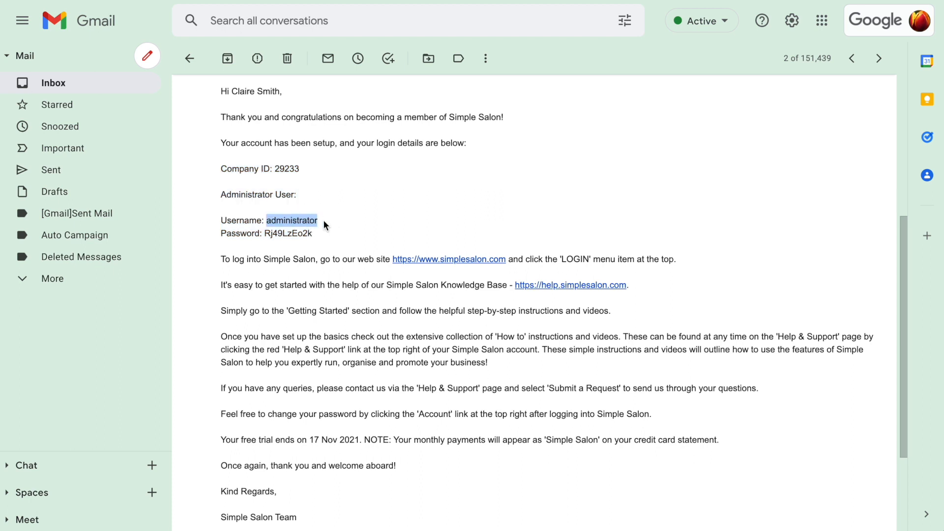
{"action": "left_click", "coordinate": [326, 219]}
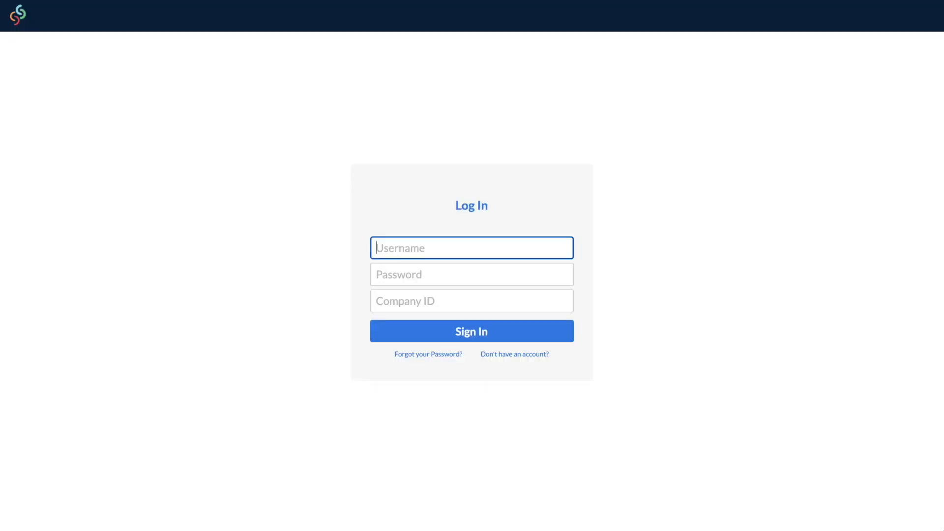
Step: Sign in as 'administrator' with the pasted account password and the company ID
{"action": "type", "text": "administra"}
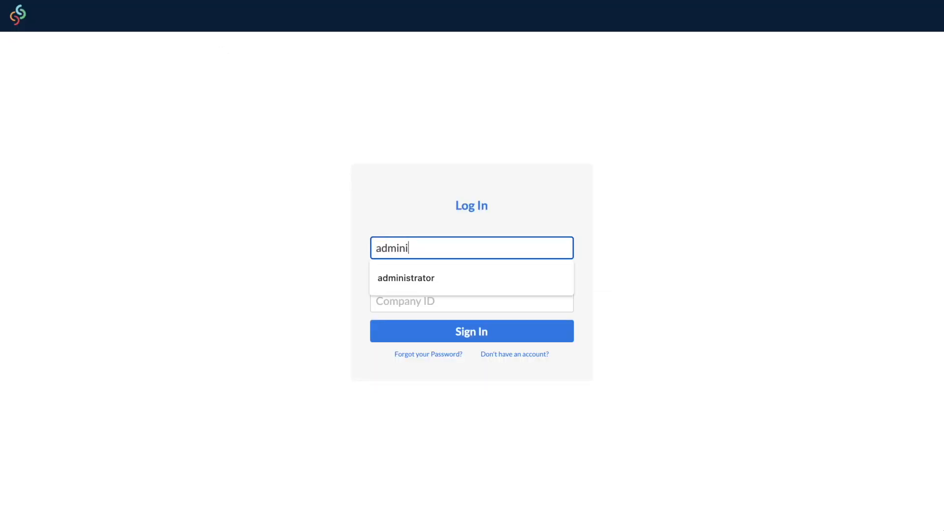
{"action": "type", "text": "tor"}
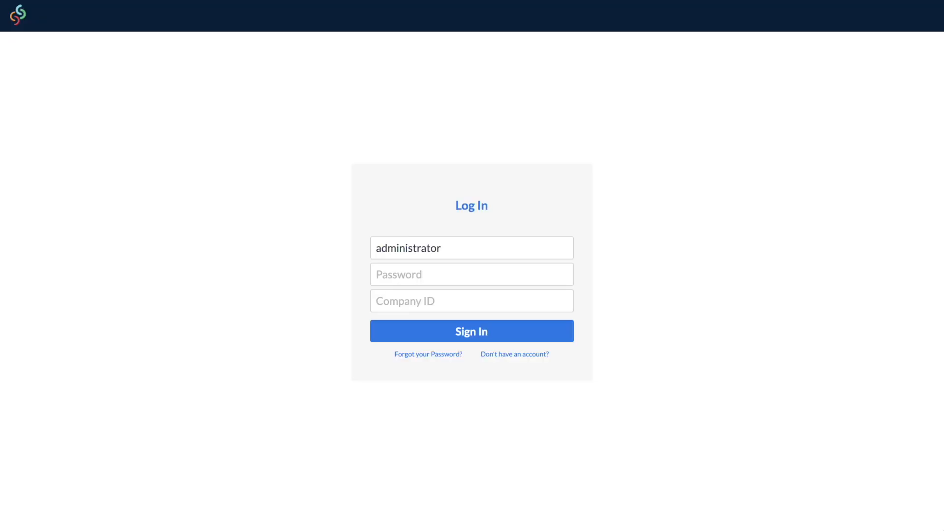
{"action": "left_click", "coordinate": [388, 274]}
{"action": "key", "text": "ctrl+v"}
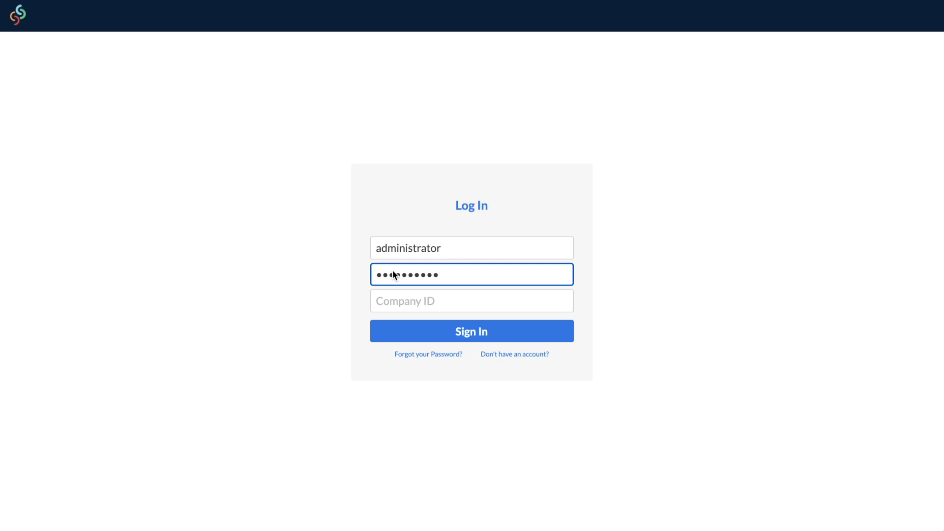
{"action": "left_click", "coordinate": [599, 304]}
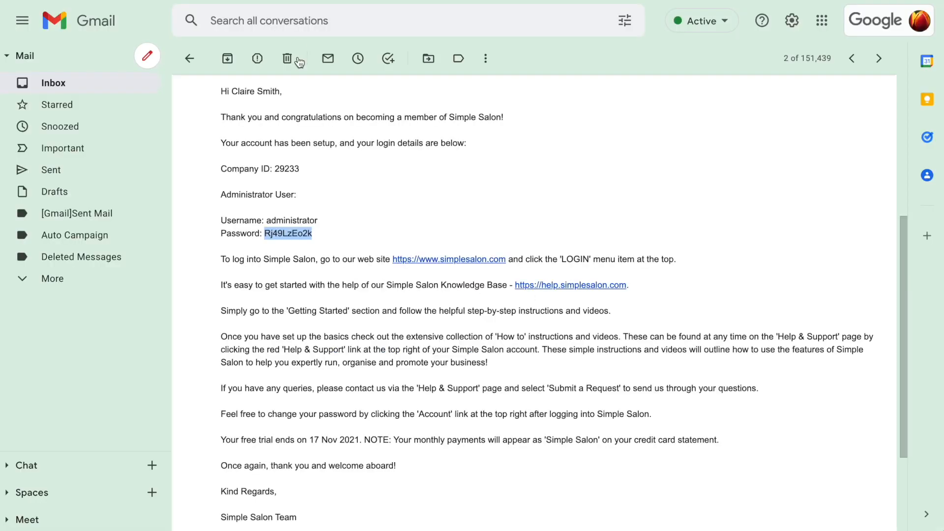
{"action": "left_click", "coordinate": [303, 170]}
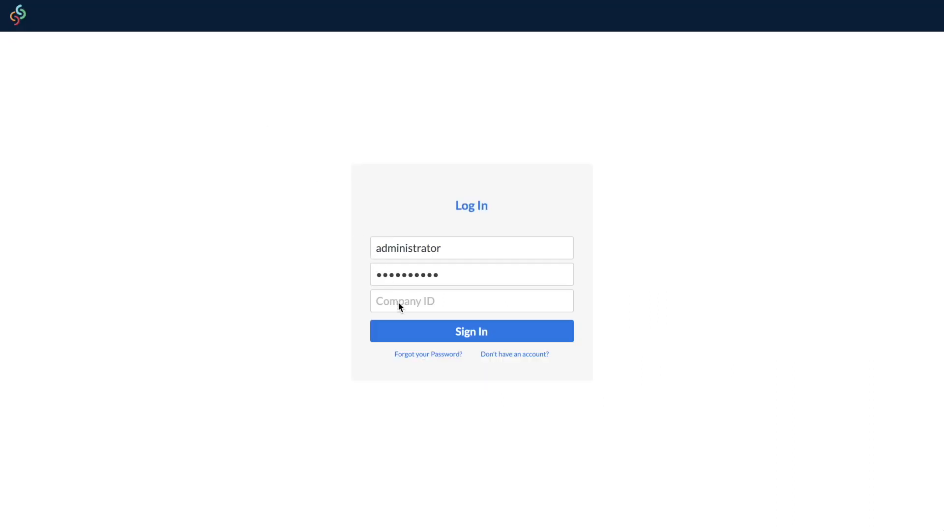
{"action": "left_click", "coordinate": [399, 304]}
{"action": "type", "text": "29233"}
{"action": "left_click", "coordinate": [556, 335]}
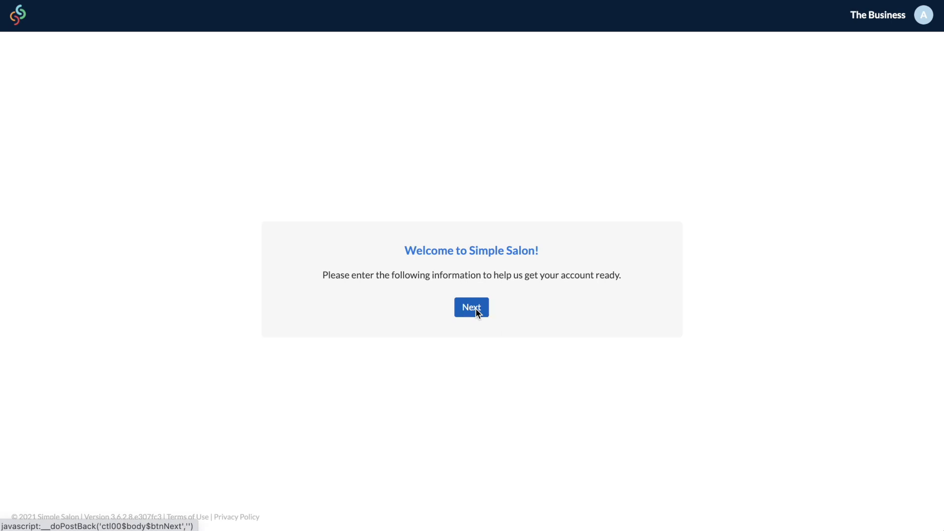
Step: Enter the business address: 1 Business Street, Businessville, VIC, postcode 3000
{"action": "left_click", "coordinate": [476, 308]}
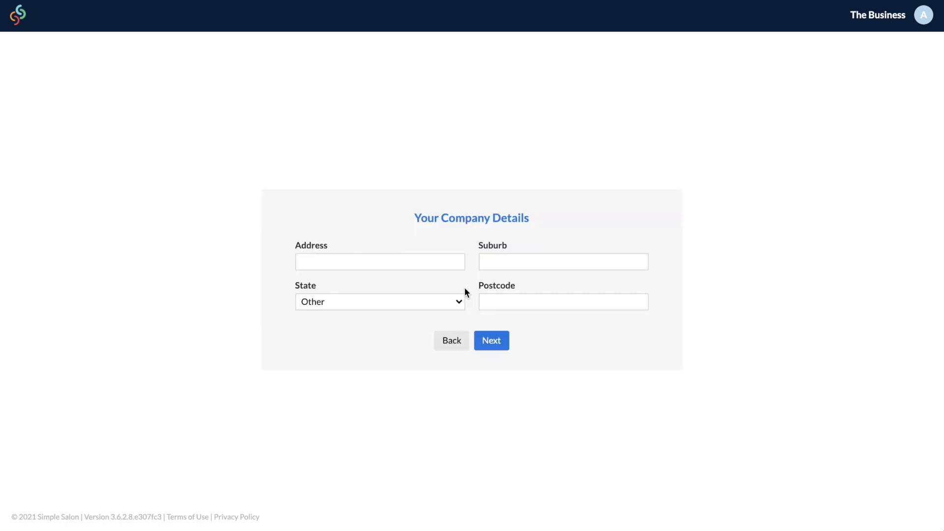
{"action": "left_click", "coordinate": [444, 263]}
{"action": "type", "text": "1 Business Street"}
{"action": "left_click", "coordinate": [563, 264]}
{"action": "type", "text": "Businessville"}
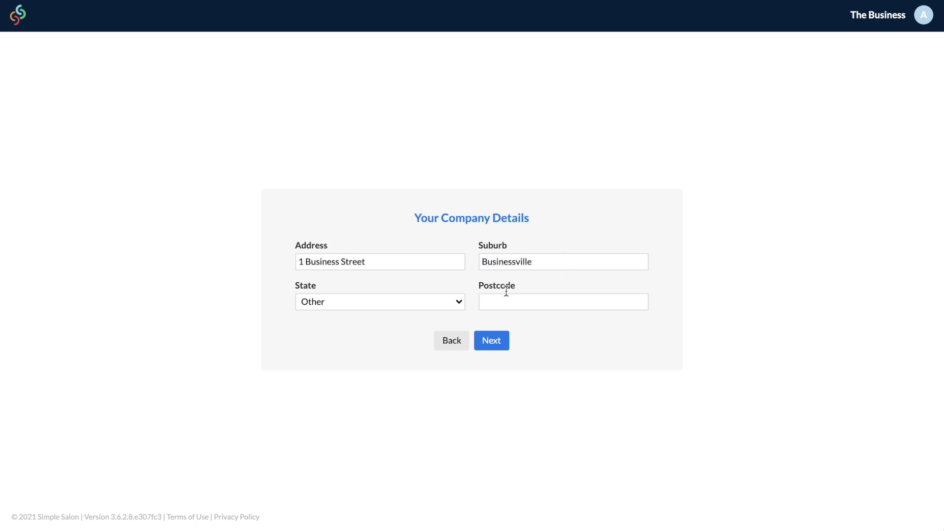
{"action": "left_click", "coordinate": [446, 301]}
{"action": "left_click", "coordinate": [441, 270]}
{"action": "left_click", "coordinate": [497, 301]}
{"action": "type", "text": "3000"}
Step: Keep the appointment interval at 15 minutes
{"action": "left_click", "coordinate": [494, 341]}
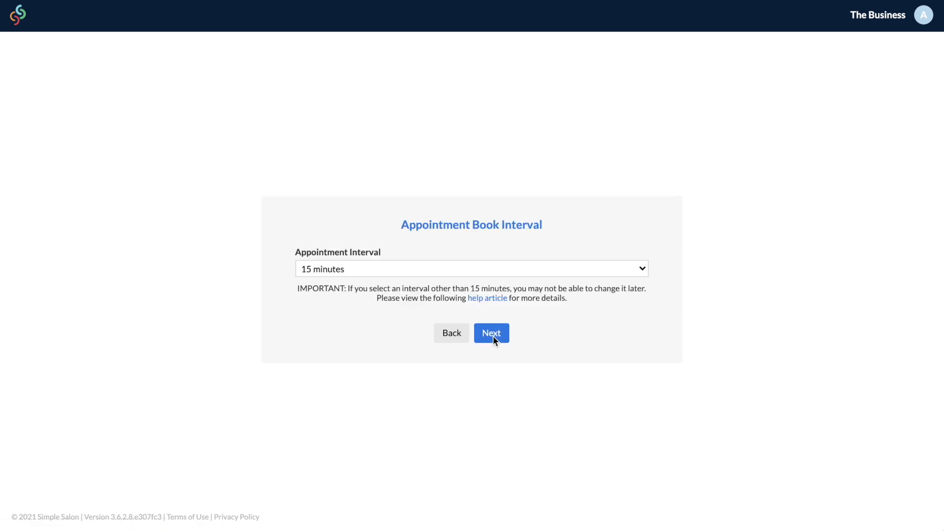
{"action": "left_click", "coordinate": [594, 269]}
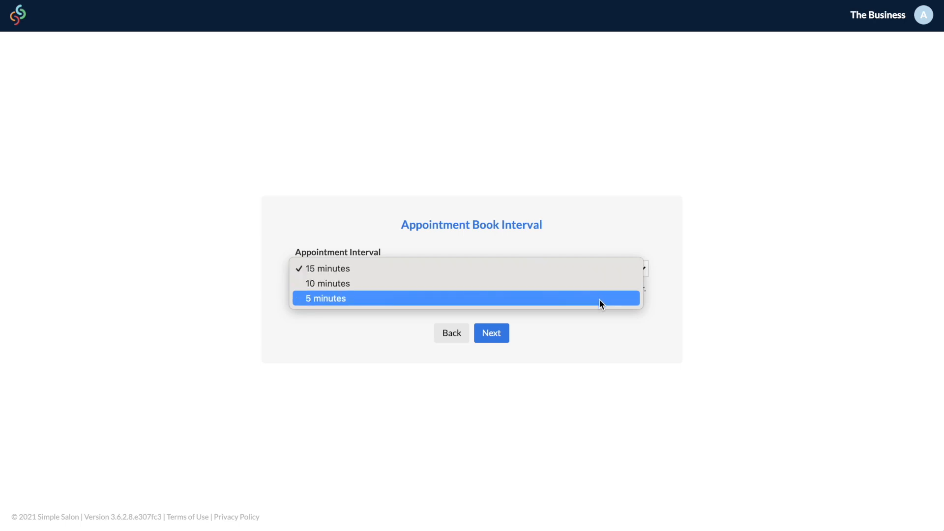
{"action": "left_click", "coordinate": [547, 269]}
{"action": "left_click", "coordinate": [497, 335]}
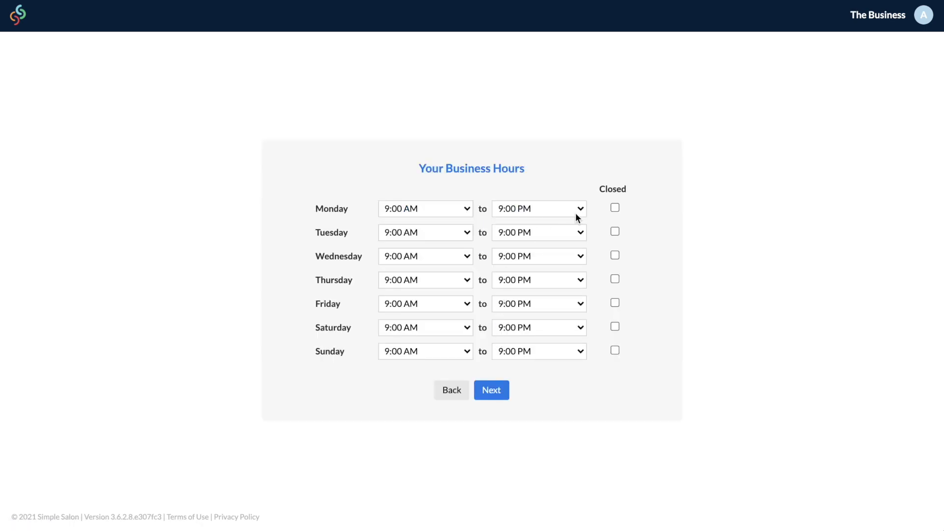
Step: Set Monday and Tuesday to close at 5:00 PM and mark Sunday closed
{"action": "left_click", "coordinate": [457, 211]}
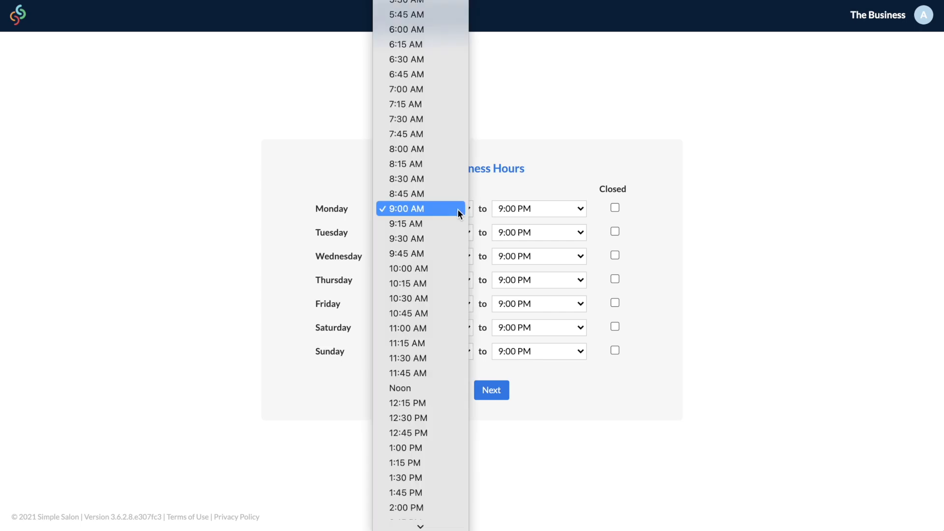
{"action": "left_click", "coordinate": [457, 208]}
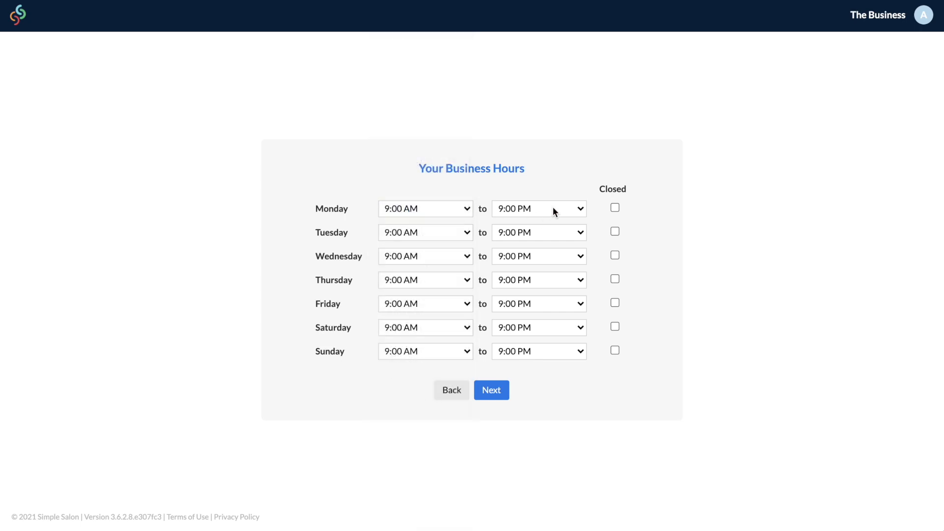
{"action": "left_click", "coordinate": [576, 211]}
{"action": "scroll", "coordinate": [572, 174], "scroll_direction": "up", "scroll_amount": 5}
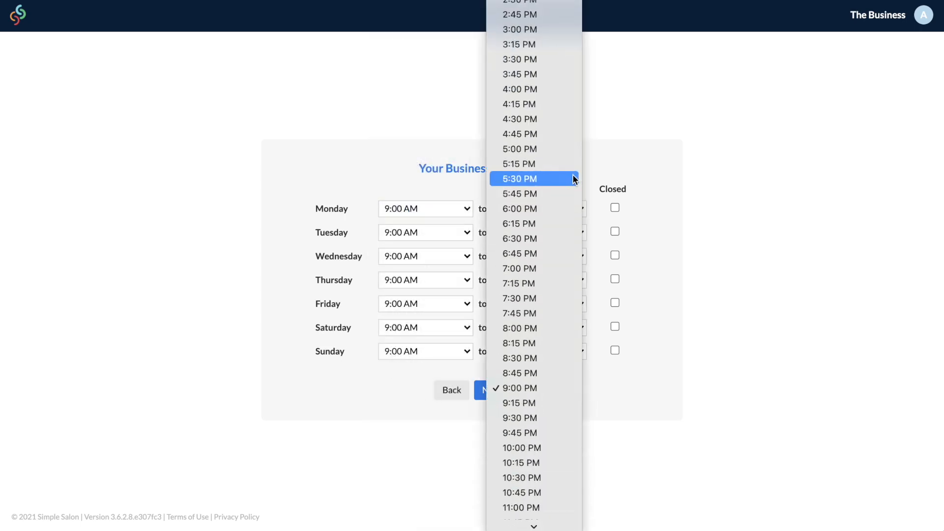
{"action": "left_click", "coordinate": [573, 166]}
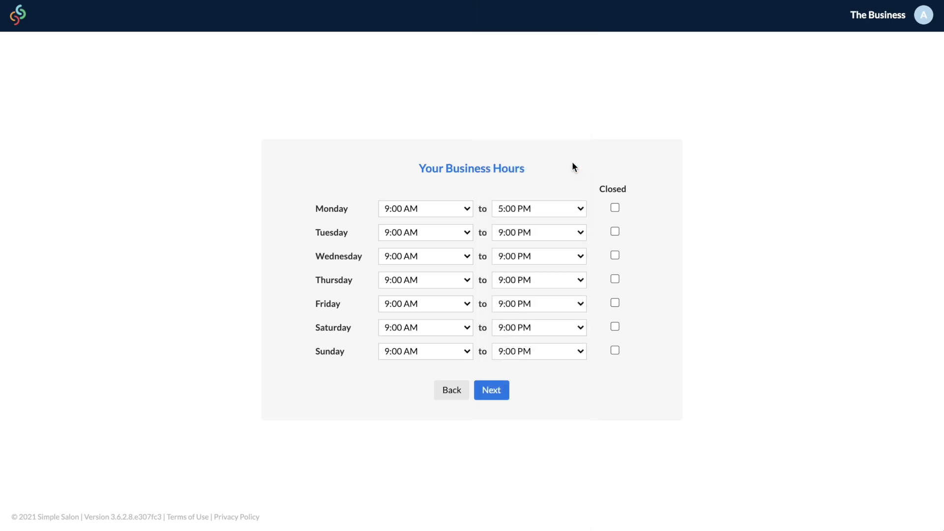
{"action": "left_click", "coordinate": [614, 350]}
{"action": "left_click", "coordinate": [518, 234]}
{"action": "scroll", "coordinate": [518, 234], "scroll_direction": "up", "scroll_amount": 5}
{"action": "left_click", "coordinate": [527, 84]}
{"action": "left_click", "coordinate": [572, 258]}
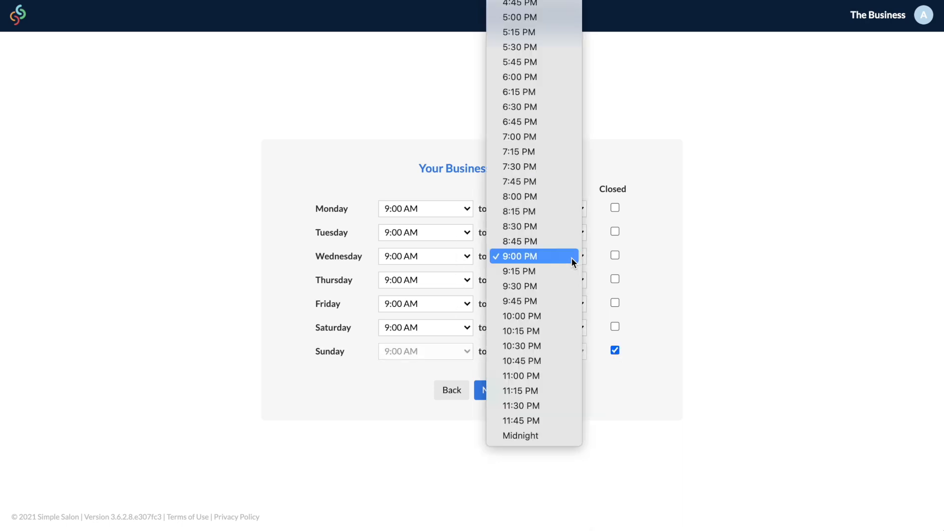
{"action": "left_click", "coordinate": [571, 258]}
Step: Make Tattoo Studio the only business category, unticking Hair, Gym and Personal Trainer
{"action": "left_click", "coordinate": [492, 390]}
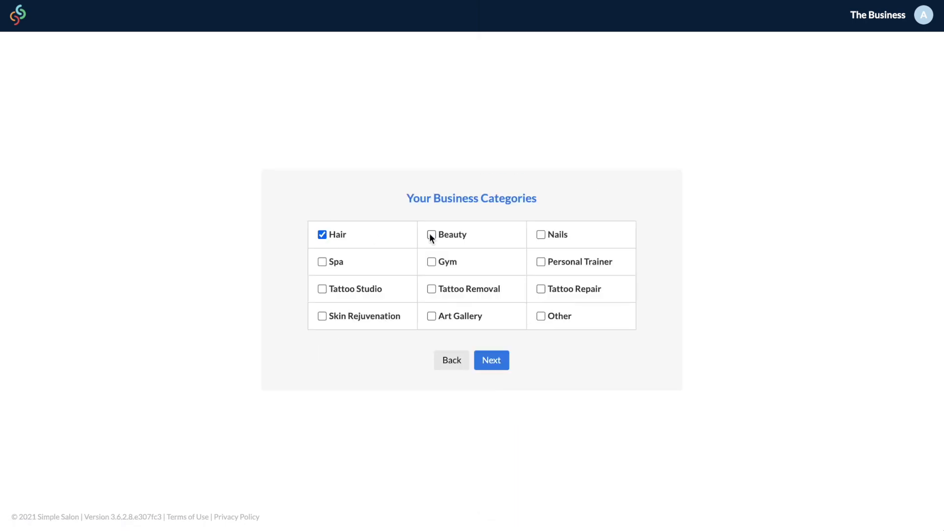
{"action": "left_click", "coordinate": [322, 235]}
{"action": "left_click", "coordinate": [431, 262]}
{"action": "left_click", "coordinate": [541, 262]}
{"action": "left_click", "coordinate": [431, 289]}
{"action": "left_click", "coordinate": [491, 360]}
{"action": "left_click", "coordinate": [519, 252]}
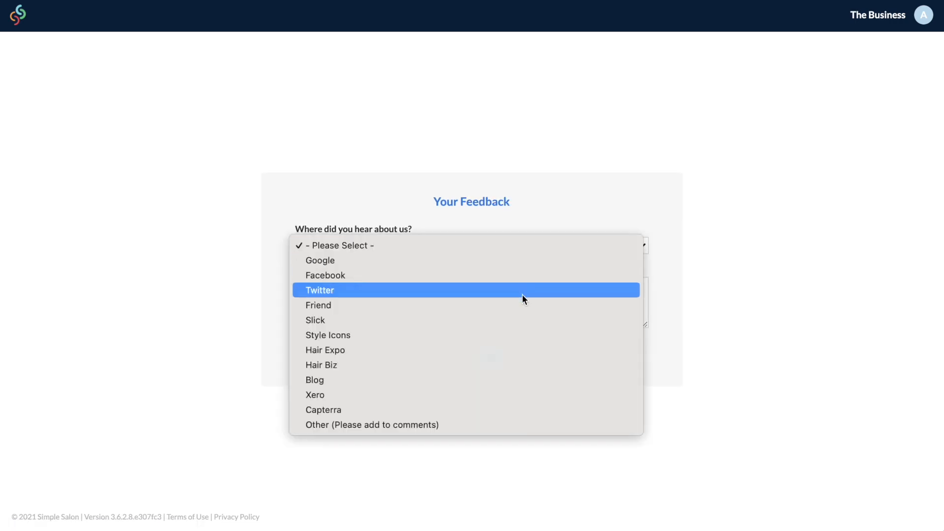
Step: Answer Friend as the referral source with the comment 'My friend raves about you guys'
{"action": "left_click", "coordinate": [522, 308]}
{"action": "left_click", "coordinate": [507, 305]}
{"action": "type", "text": "My friend raves about you guys"}
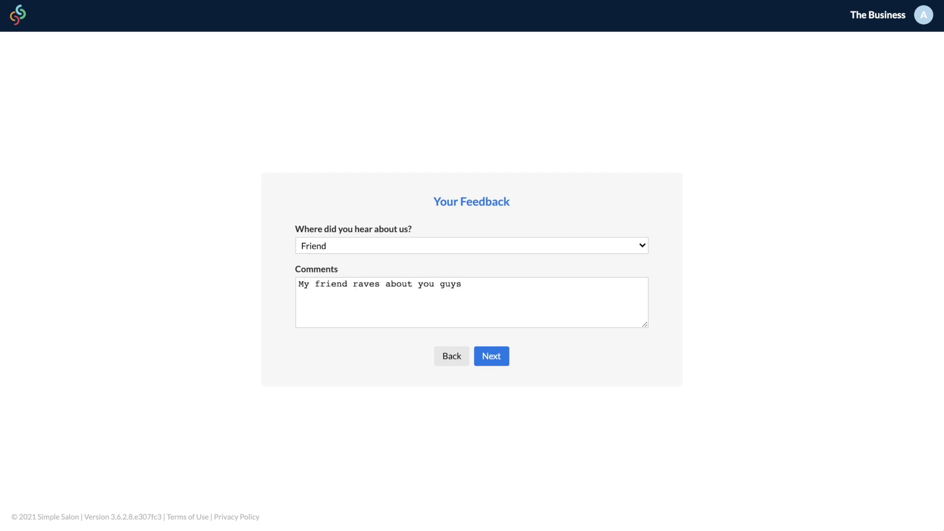
{"action": "left_click", "coordinate": [498, 358]}
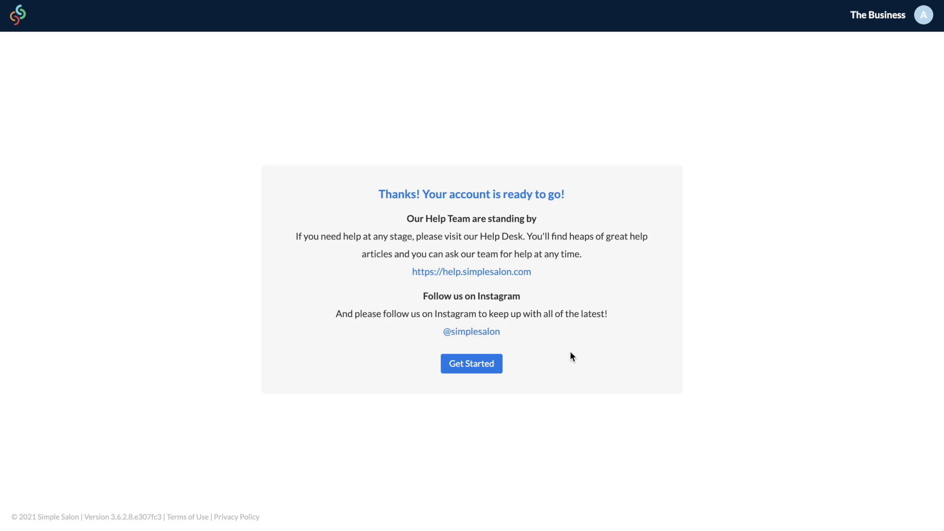
{"action": "left_click", "coordinate": [492, 367]}
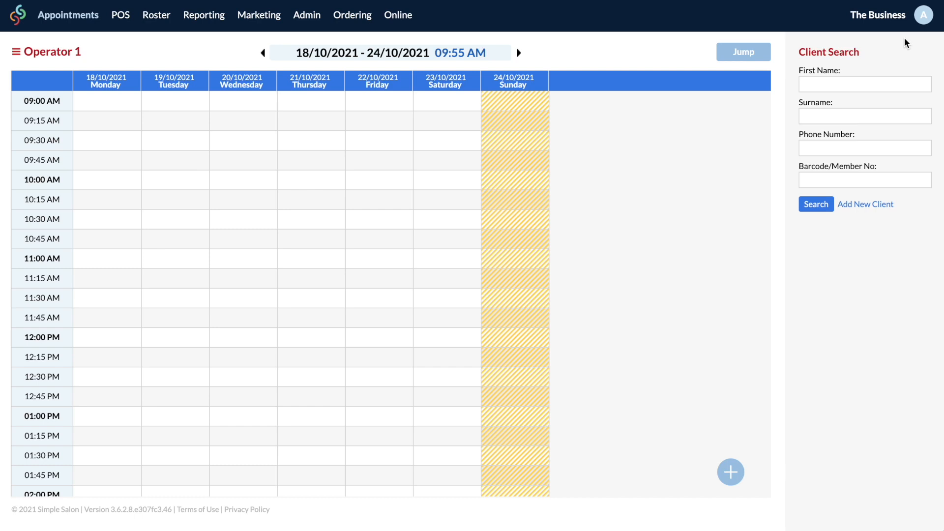
Step: Open the account options menu from the top-right avatar
{"action": "left_click", "coordinate": [922, 16]}
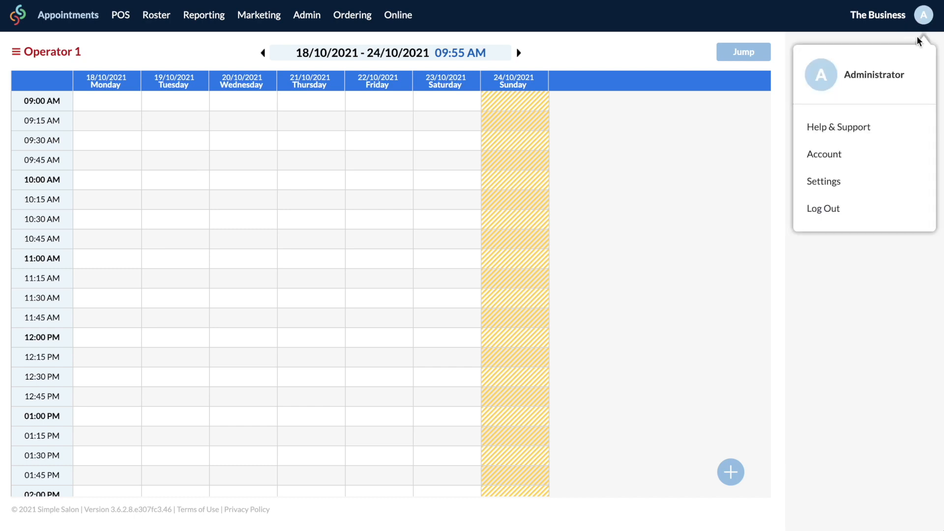
Step: In Account Details, change the administrator user's password, confirm it and save
{"action": "left_click", "coordinate": [915, 156]}
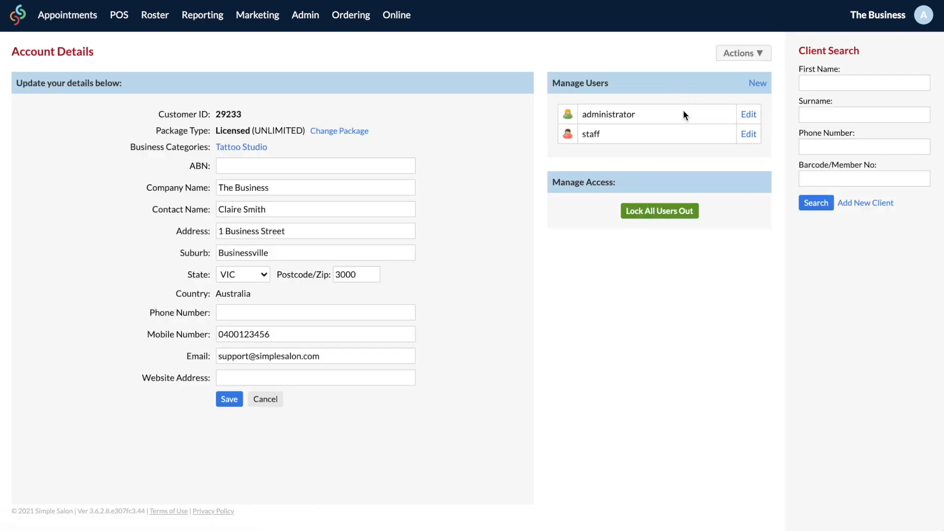
{"action": "left_click", "coordinate": [748, 114]}
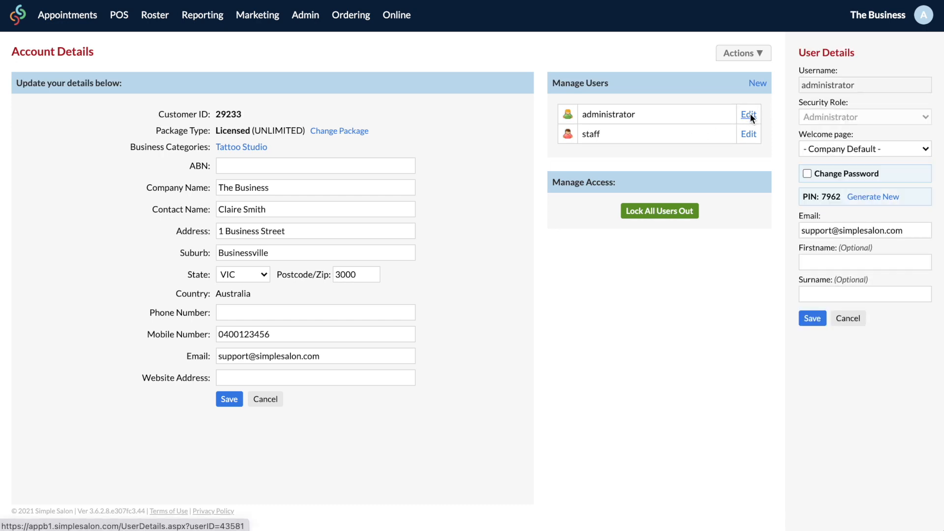
{"action": "left_click", "coordinate": [807, 173]}
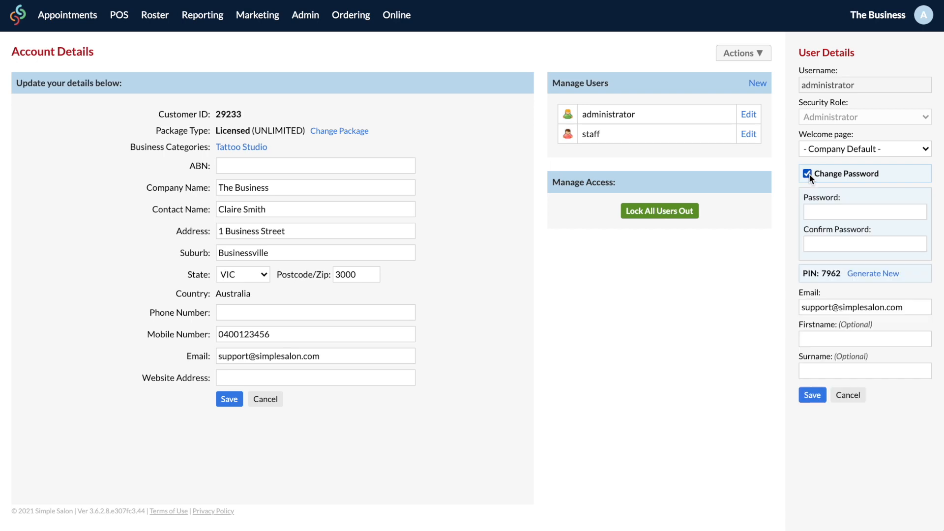
{"action": "left_click", "coordinate": [826, 210]}
{"action": "type", "text": "•••••••••"}
{"action": "left_click", "coordinate": [823, 238]}
{"action": "type", "text": "•••••••••"}
{"action": "left_click", "coordinate": [812, 395]}
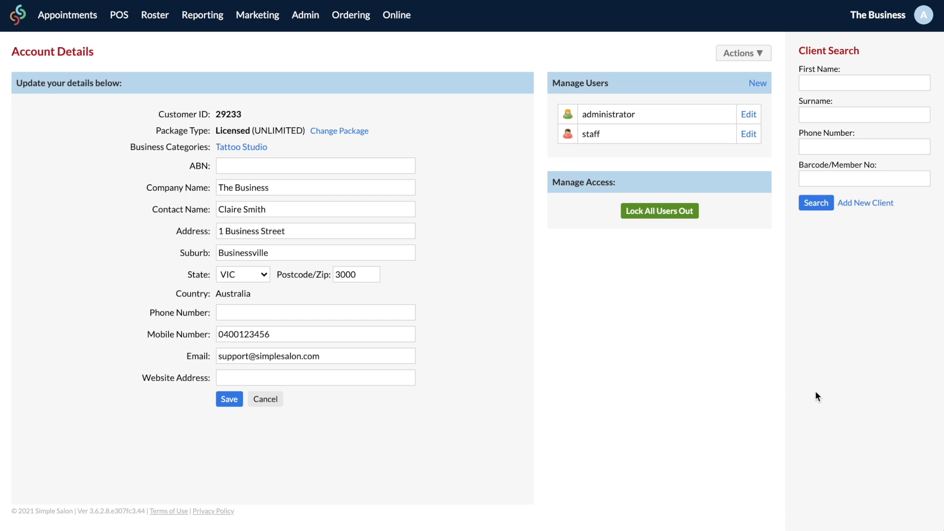
Step: Set a new password for the staff user and save it
{"action": "left_click", "coordinate": [749, 135]}
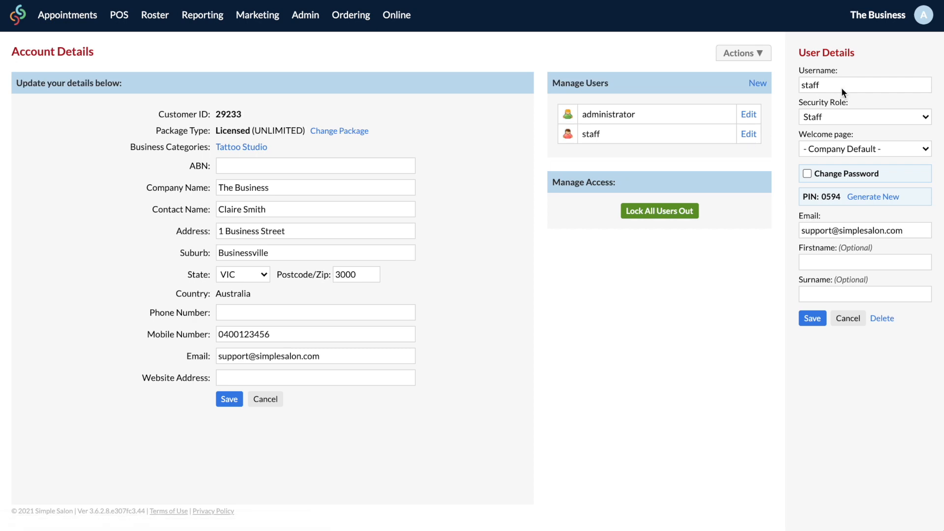
{"action": "left_click", "coordinate": [808, 173]}
{"action": "left_click", "coordinate": [821, 212]}
{"action": "type", "text": "123456123456"}
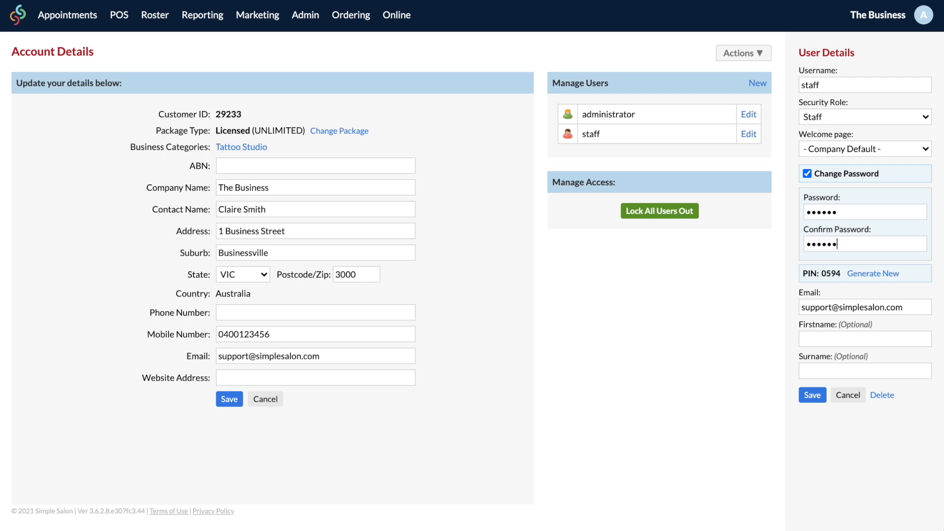
{"action": "left_click", "coordinate": [813, 395]}
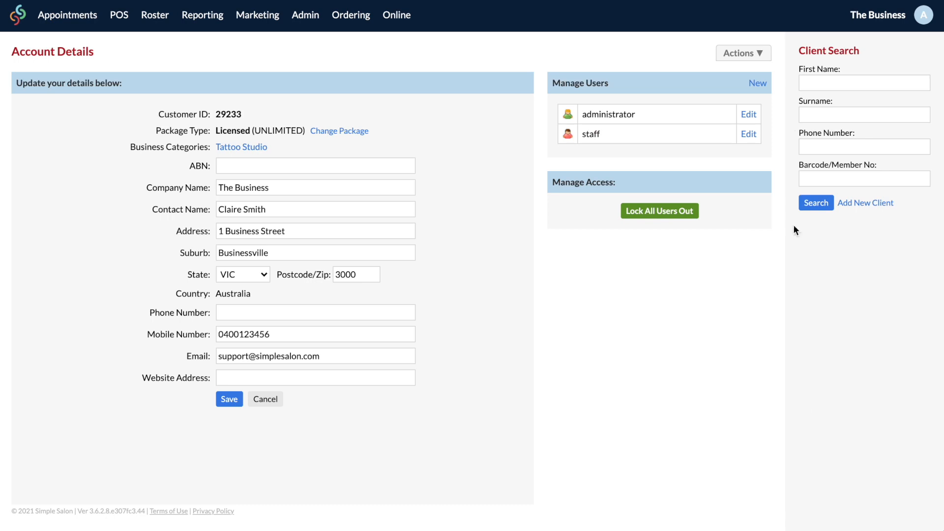
Step: Create a new Staff-role user with a username, password and e-mail address
{"action": "left_click", "coordinate": [763, 84]}
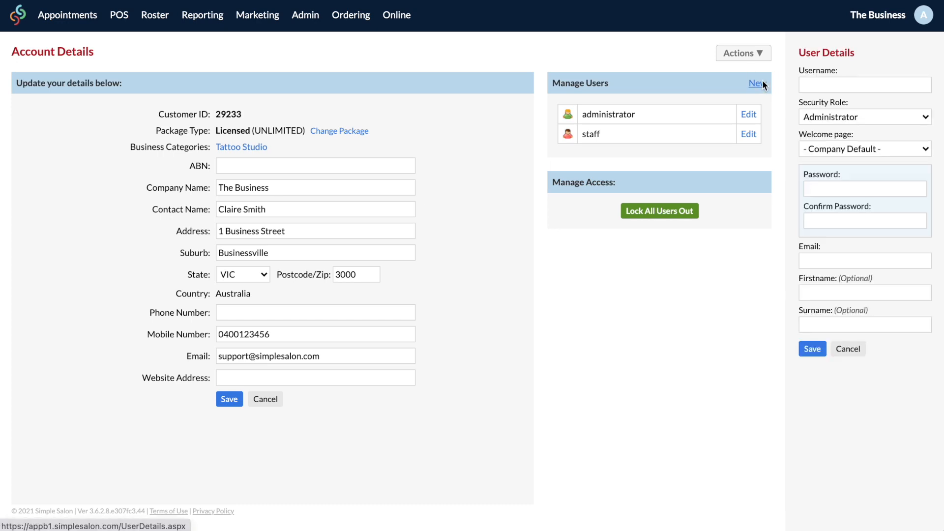
{"action": "left_click", "coordinate": [826, 84]}
{"action": "type", "text": "Barry"}
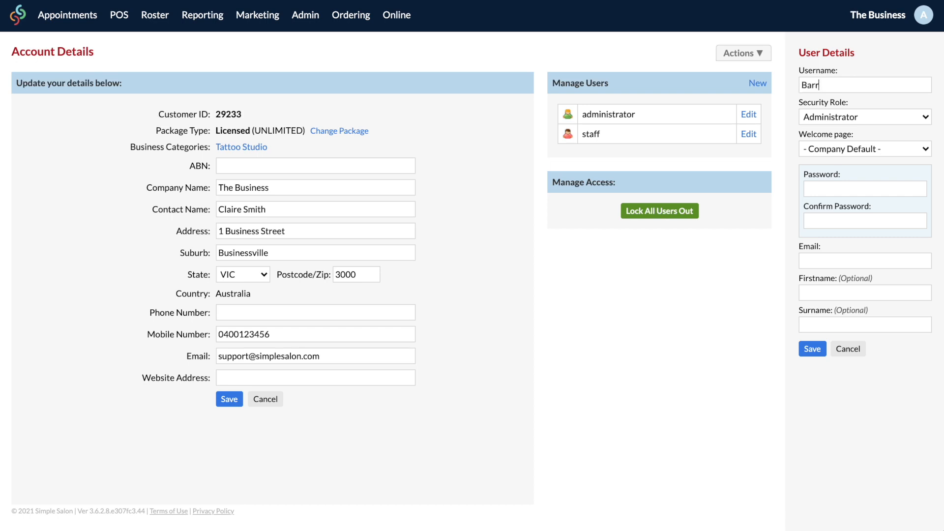
{"action": "left_click", "coordinate": [901, 117]}
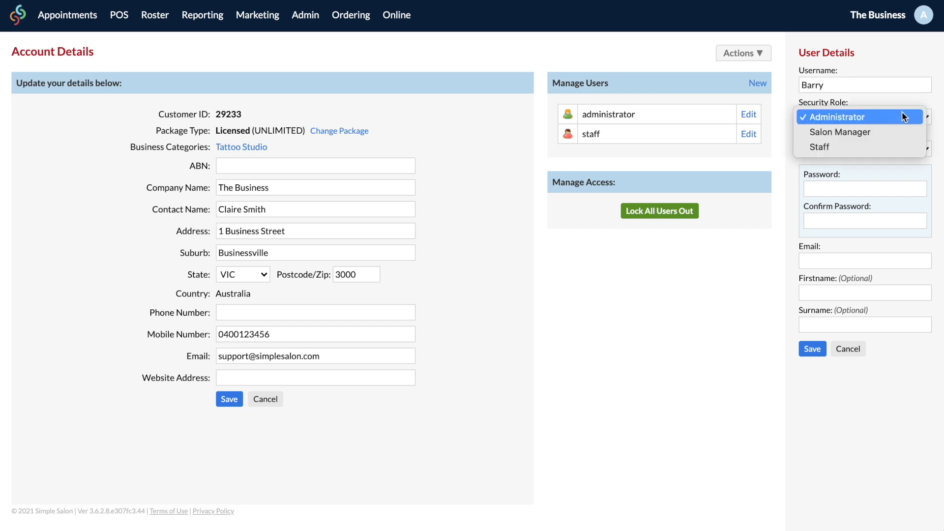
{"action": "left_click", "coordinate": [894, 150]}
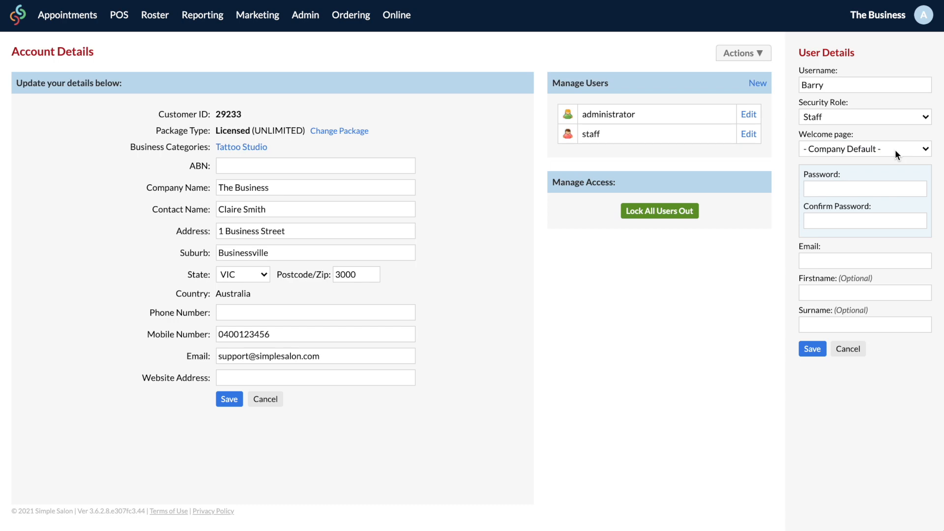
{"action": "left_click", "coordinate": [860, 189]}
{"action": "type", "text": "••••••••••"}
{"action": "left_click", "coordinate": [865, 261]}
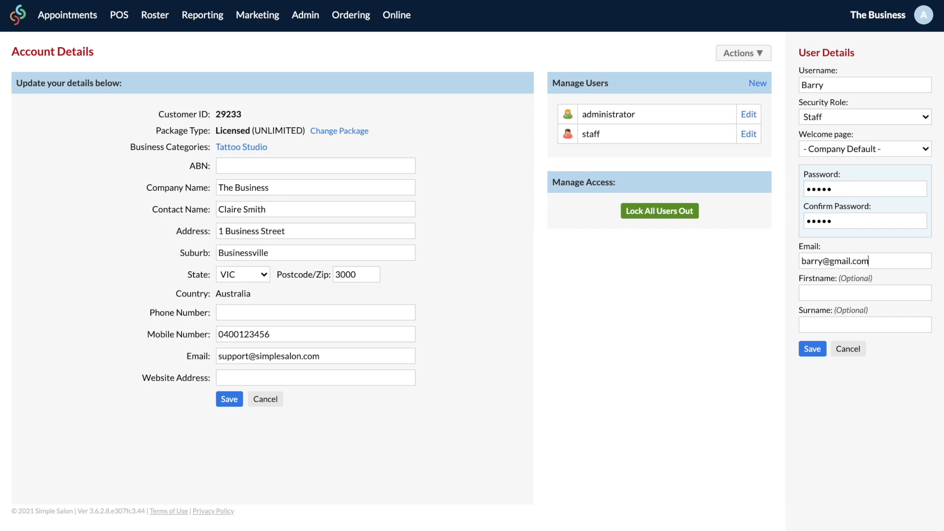
{"action": "left_click", "coordinate": [812, 349]}
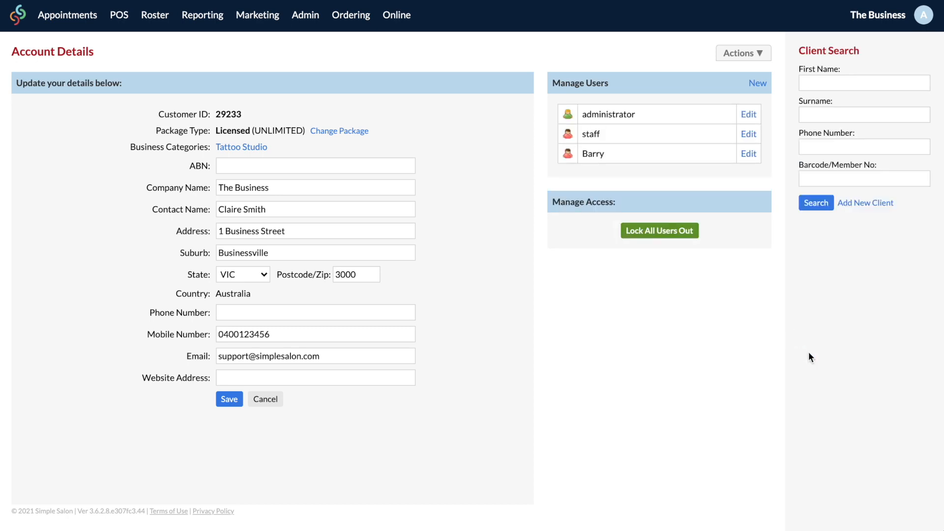
{"action": "left_click", "coordinate": [758, 84]}
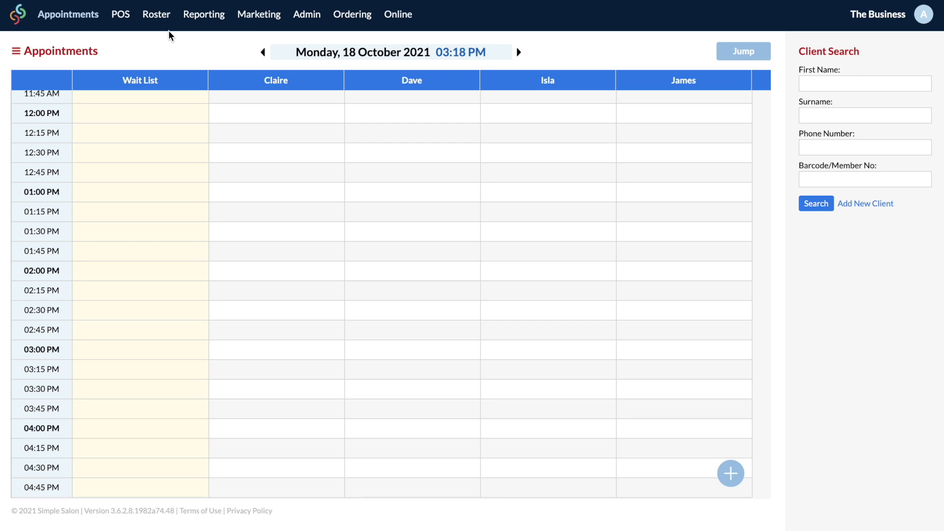
Step: Save the salon opening hours and give the first operator a 10:00 AM Tuesday start and earlier Thursday finish
{"action": "left_click", "coordinate": [162, 19]}
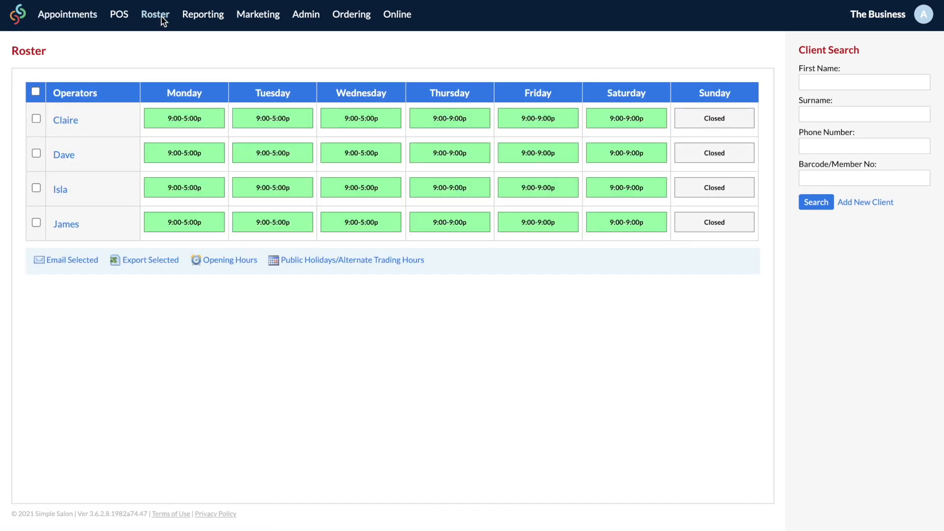
{"action": "left_click", "coordinate": [251, 264]}
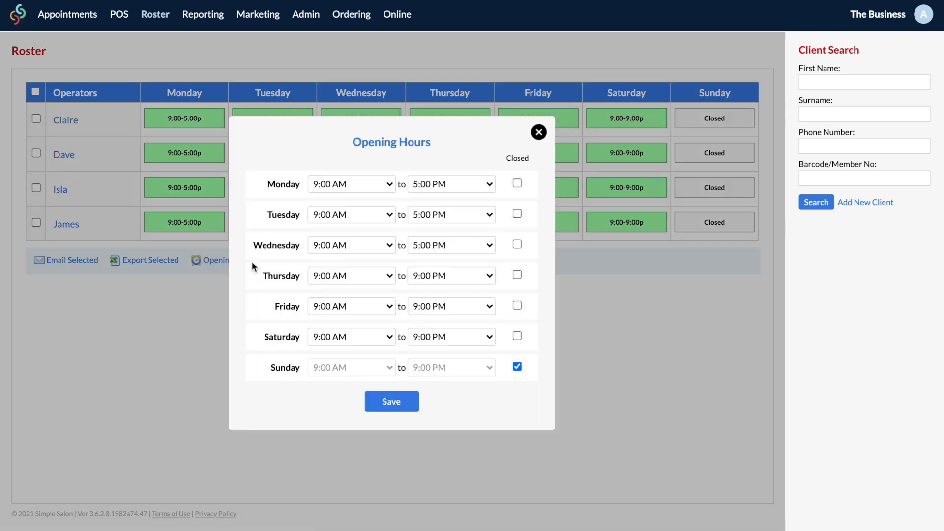
{"action": "left_click", "coordinate": [417, 396]}
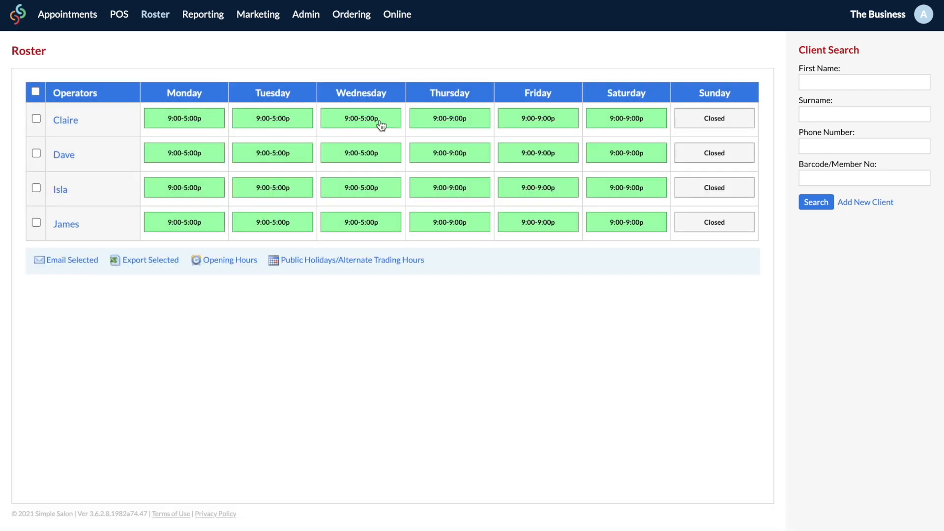
{"action": "left_click", "coordinate": [288, 120]}
{"action": "left_click", "coordinate": [344, 217]}
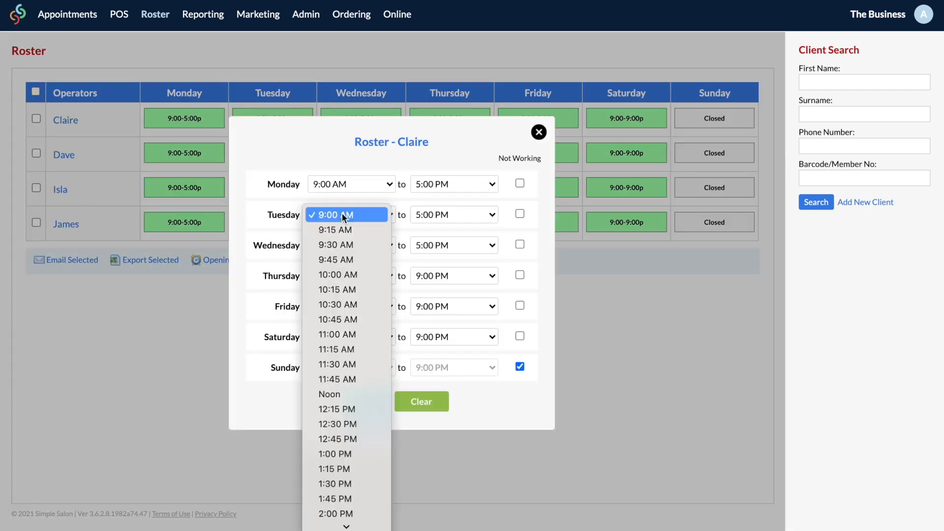
{"action": "left_click", "coordinate": [344, 275]}
{"action": "left_click", "coordinate": [443, 276]}
{"action": "left_click", "coordinate": [451, 171]}
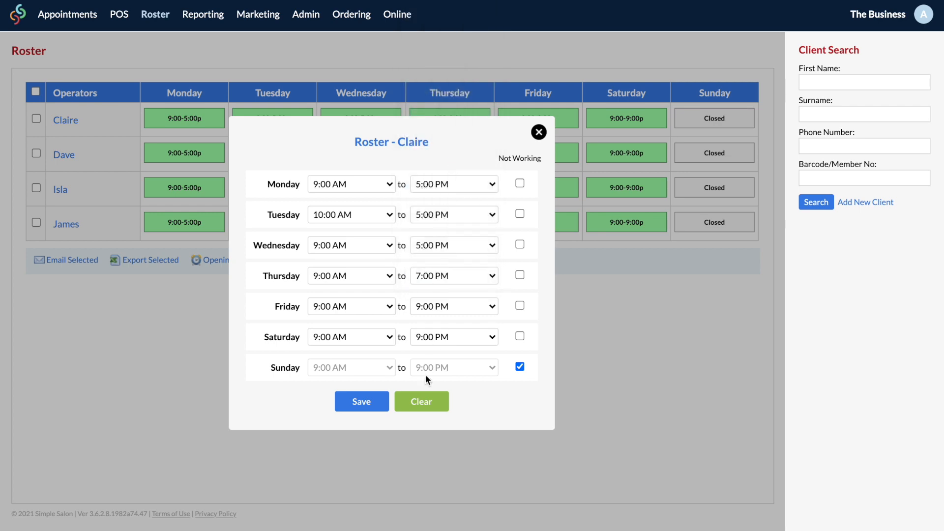
{"action": "left_click", "coordinate": [366, 400]}
Step: Give another operator an 11:00 AM Tuesday start and 6:30 PM Friday finish, then view Tuesday's appointments
{"action": "left_click", "coordinate": [300, 190]}
{"action": "left_click", "coordinate": [356, 214]}
{"action": "left_click", "coordinate": [352, 334]}
{"action": "left_click", "coordinate": [443, 306]}
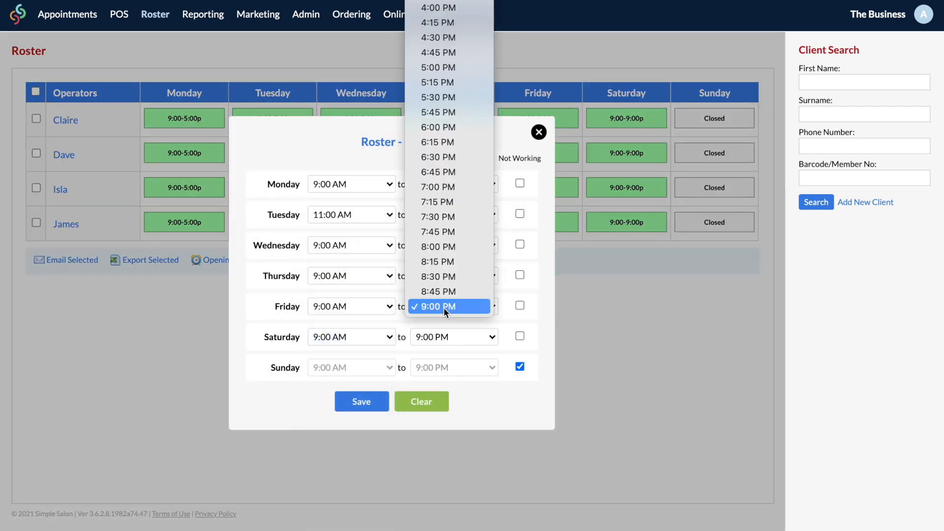
{"action": "left_click", "coordinate": [455, 159]}
{"action": "left_click", "coordinate": [377, 402]}
{"action": "left_click", "coordinate": [86, 18]}
{"action": "left_click", "coordinate": [518, 52]}
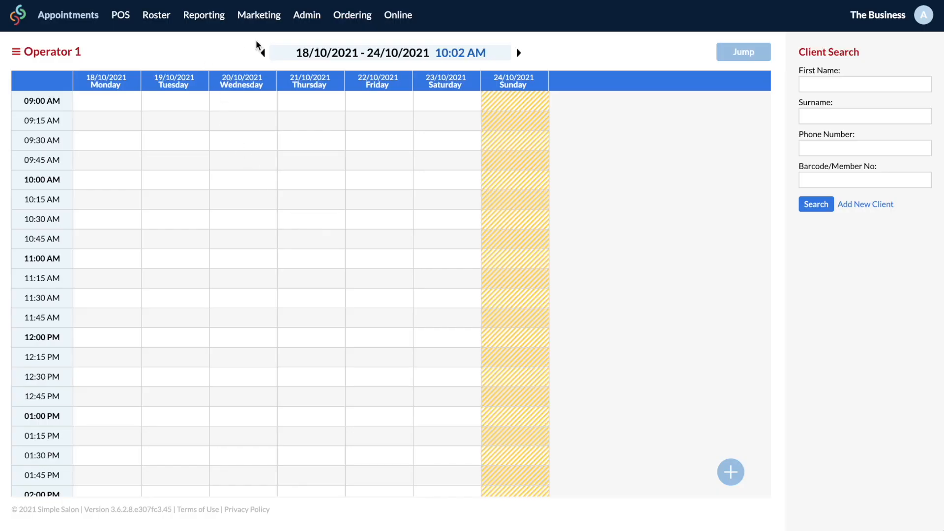
Step: Rename Operator 1 with the new operator's display name, first name and surname, and save
{"action": "left_click", "coordinate": [307, 19]}
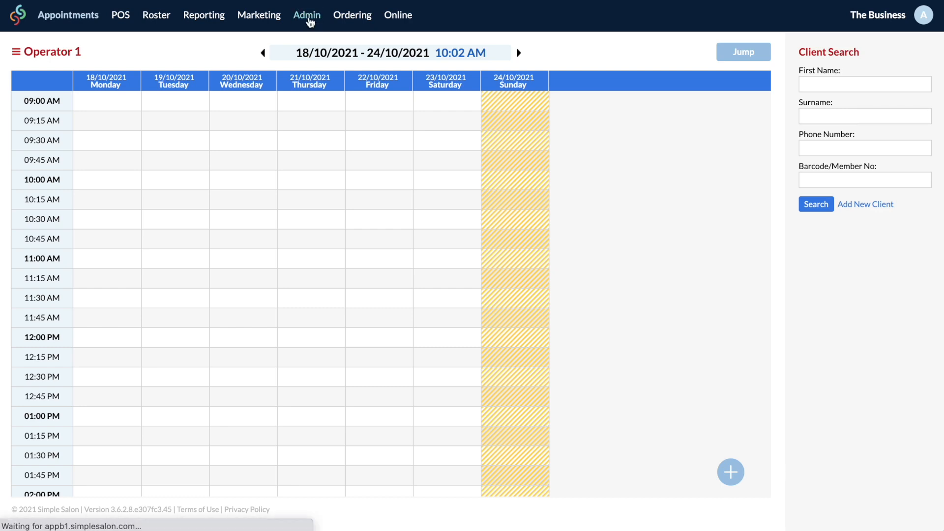
{"action": "left_click", "coordinate": [163, 83]}
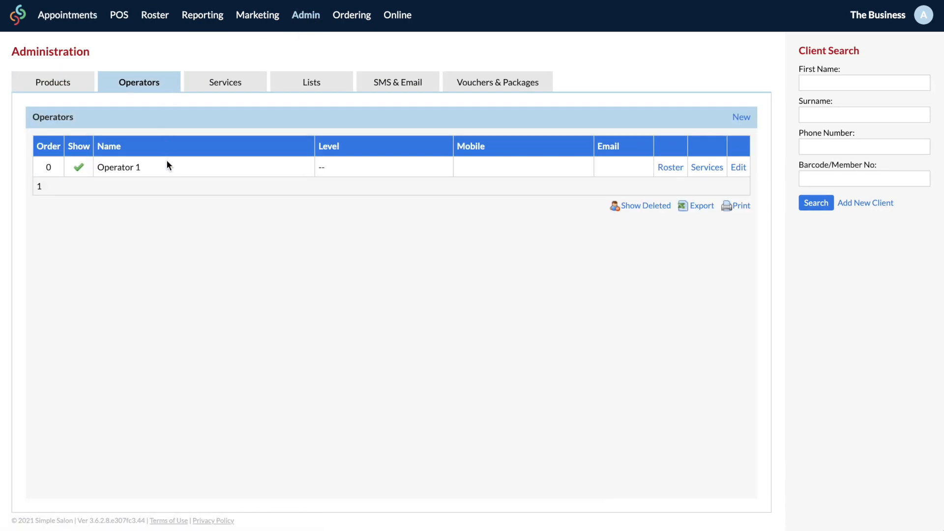
{"action": "left_click", "coordinate": [738, 167]}
{"action": "triple_click", "coordinate": [862, 110]}
{"action": "key", "text": "BackSpace"}
{"action": "type", "text": "Claire"}
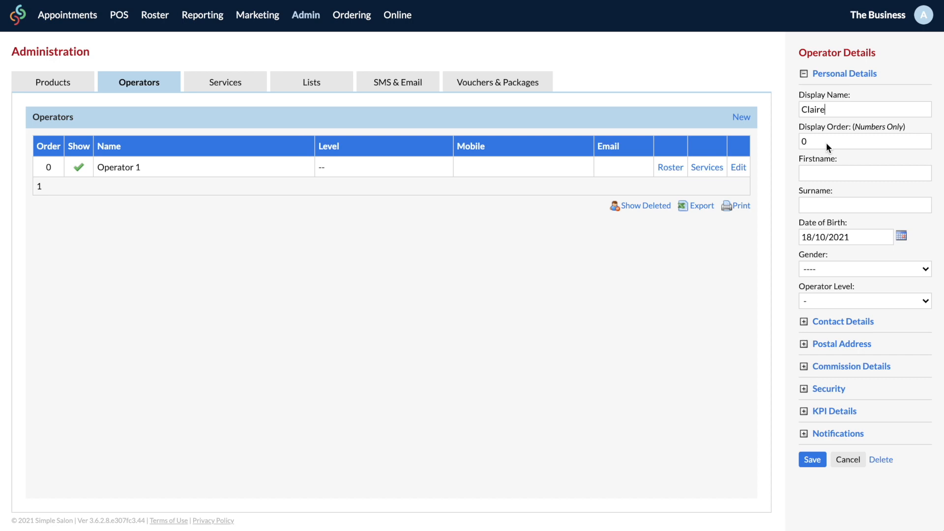
{"action": "left_click", "coordinate": [825, 173]}
{"action": "left_click", "coordinate": [819, 204]}
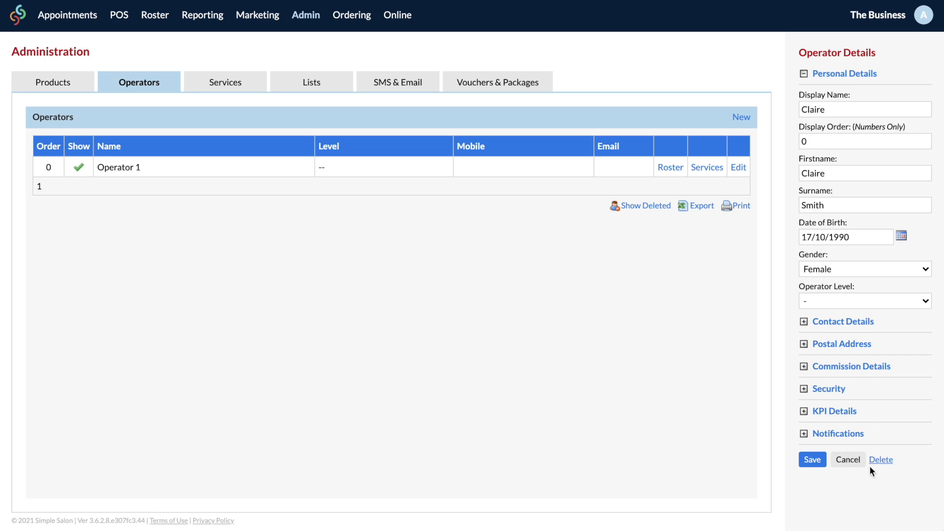
{"action": "left_click", "coordinate": [812, 459]}
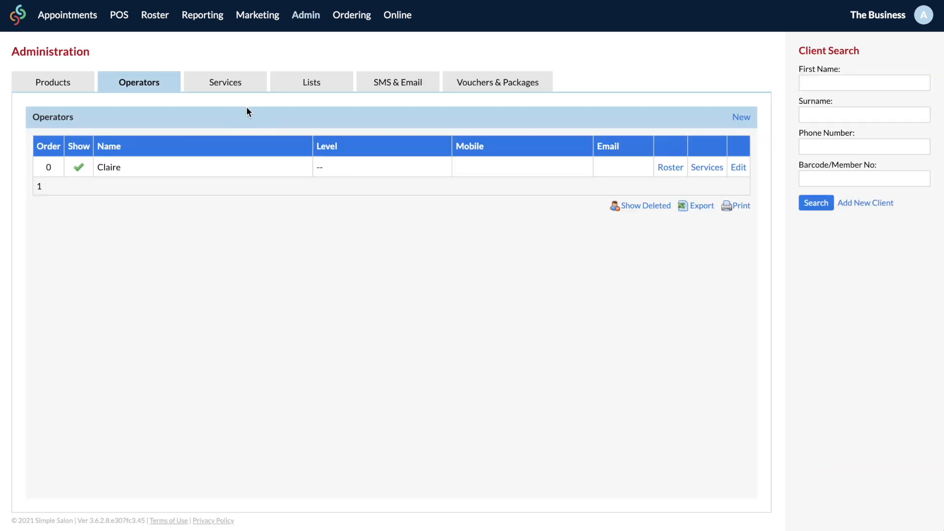
Step: Add a second operator with their display name, first name and surname
{"action": "left_click", "coordinate": [740, 117]}
{"action": "type", "text": "Isla"}
{"action": "left_click", "coordinate": [818, 173]}
{"action": "left_click", "coordinate": [820, 205]}
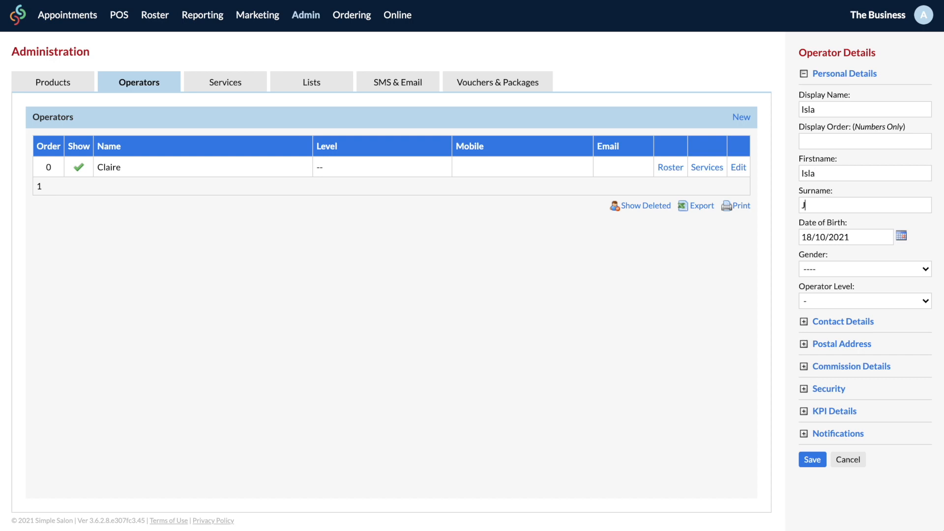
{"action": "left_click", "coordinate": [813, 460]}
Step: Add a third operator with their display name, first name and surname
{"action": "left_click", "coordinate": [741, 117]}
{"action": "type", "text": "James"}
{"action": "left_click", "coordinate": [818, 173]}
{"action": "left_click", "coordinate": [818, 205]}
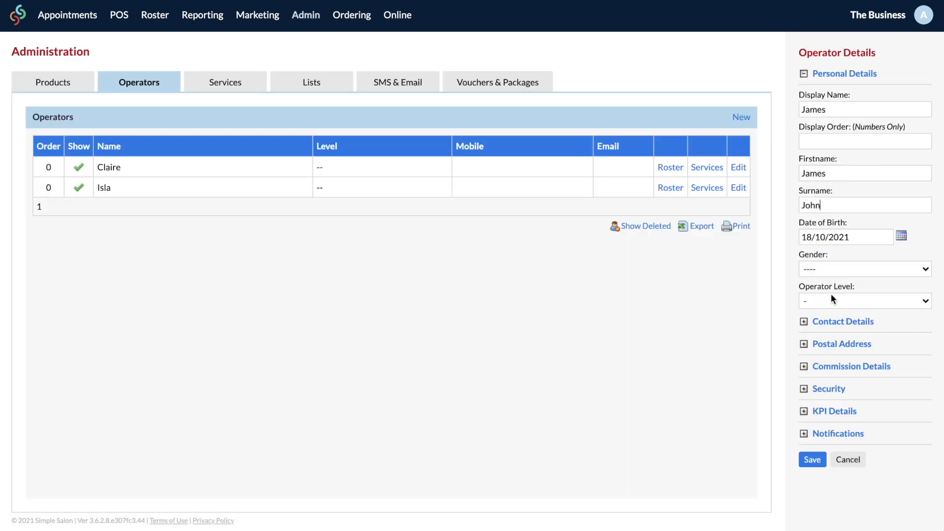
{"action": "left_click", "coordinate": [812, 460]}
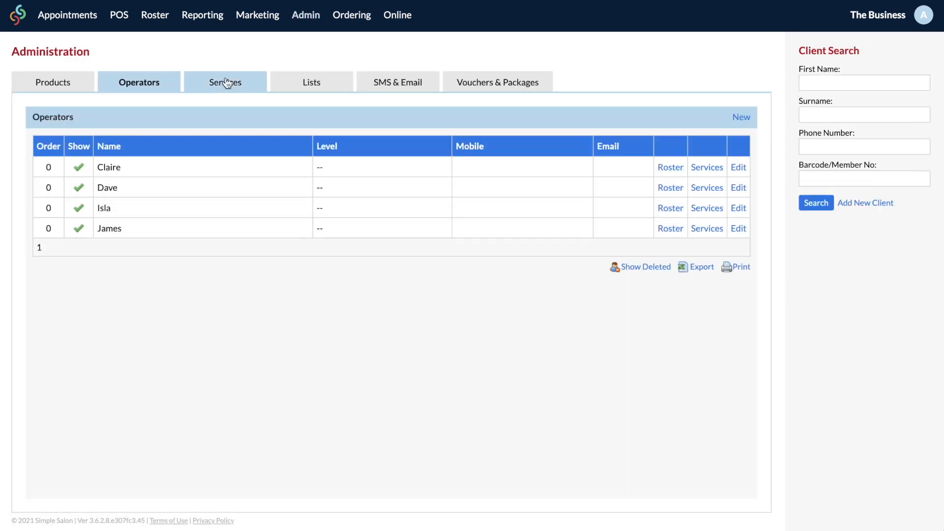
{"action": "left_click", "coordinate": [90, 20]}
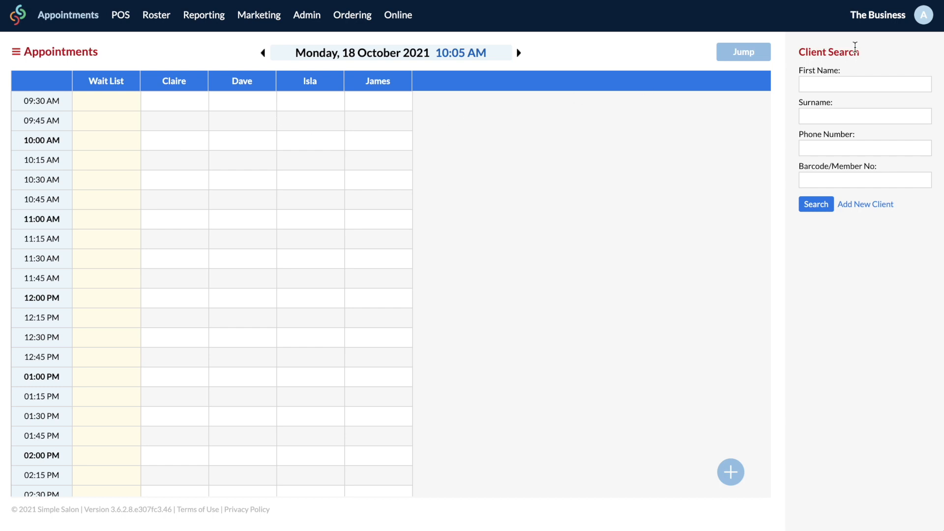
Step: Set the appointment book's Column Width to Medium in Settings > Appointments and save
{"action": "left_click", "coordinate": [922, 16]}
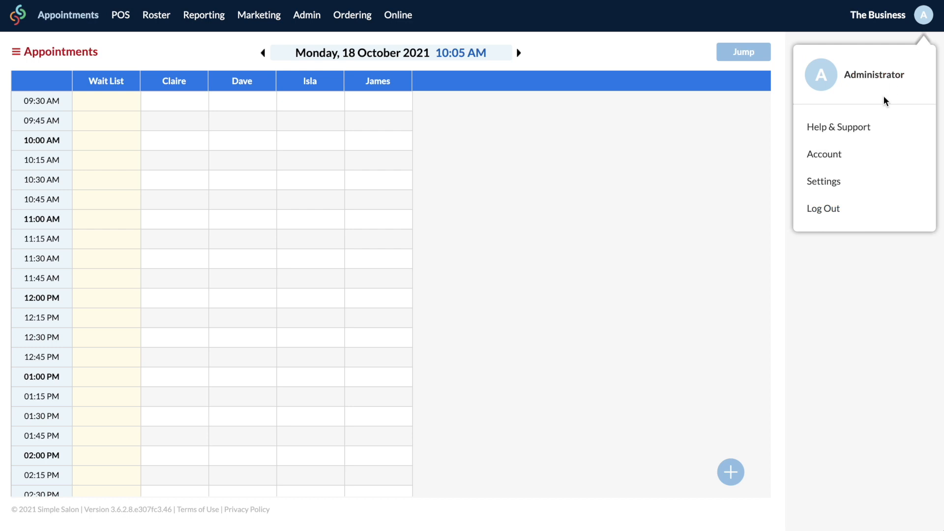
{"action": "left_click", "coordinate": [843, 178]}
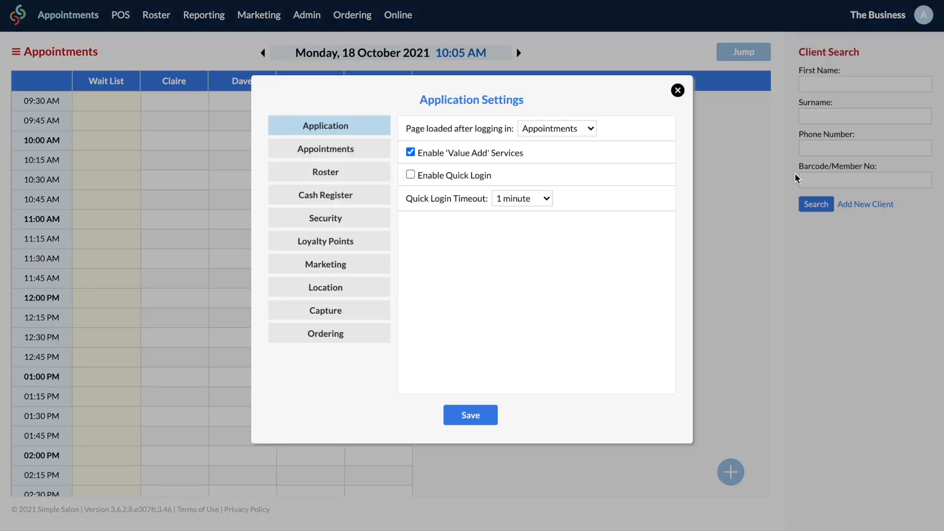
{"action": "left_click", "coordinate": [359, 155]}
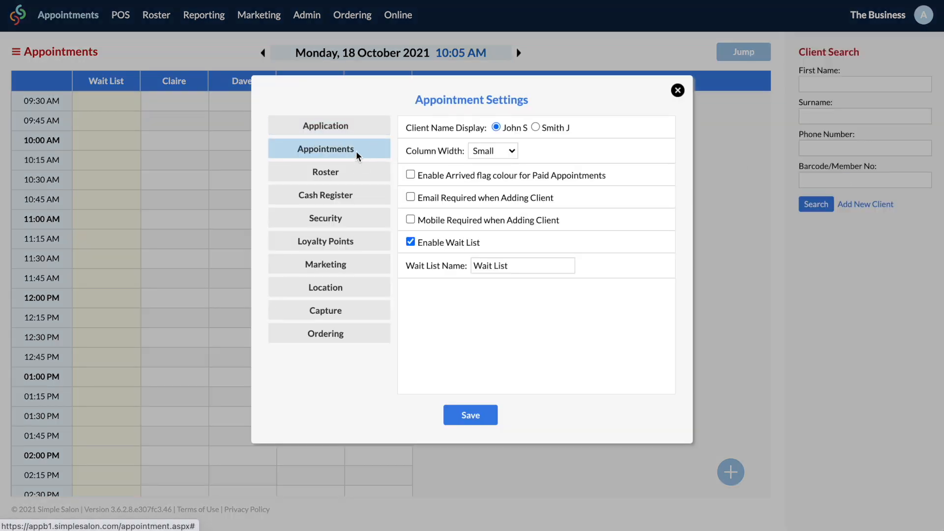
{"action": "left_click", "coordinate": [511, 151]}
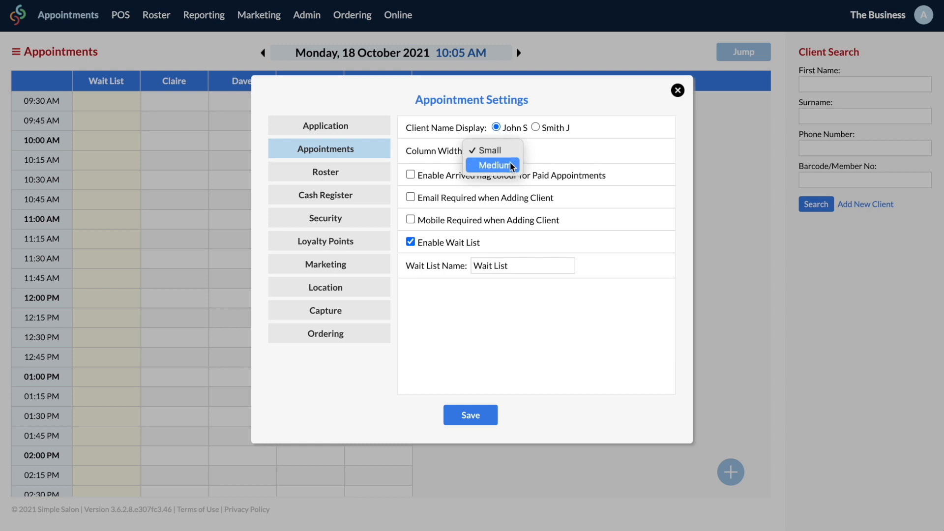
{"action": "left_click", "coordinate": [512, 166]}
{"action": "left_click", "coordinate": [476, 413]}
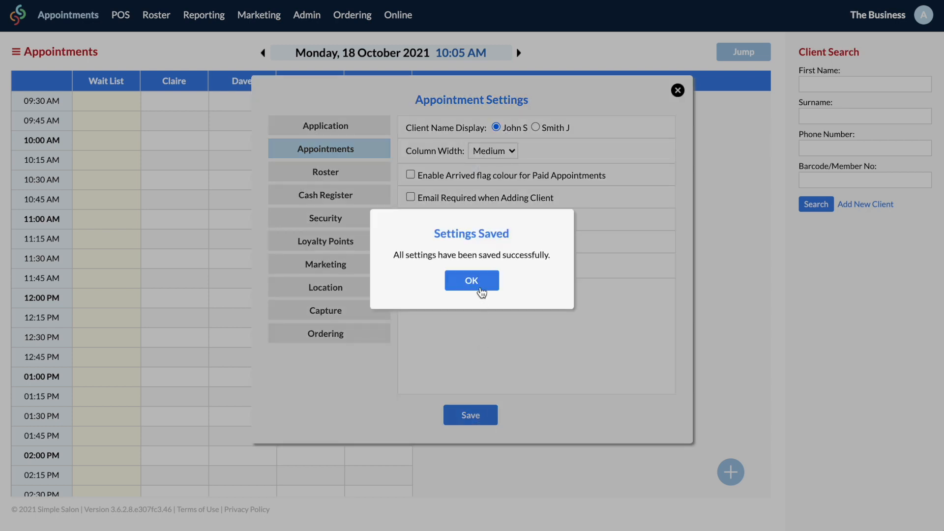
{"action": "left_click", "coordinate": [478, 289]}
{"action": "left_click", "coordinate": [678, 92]}
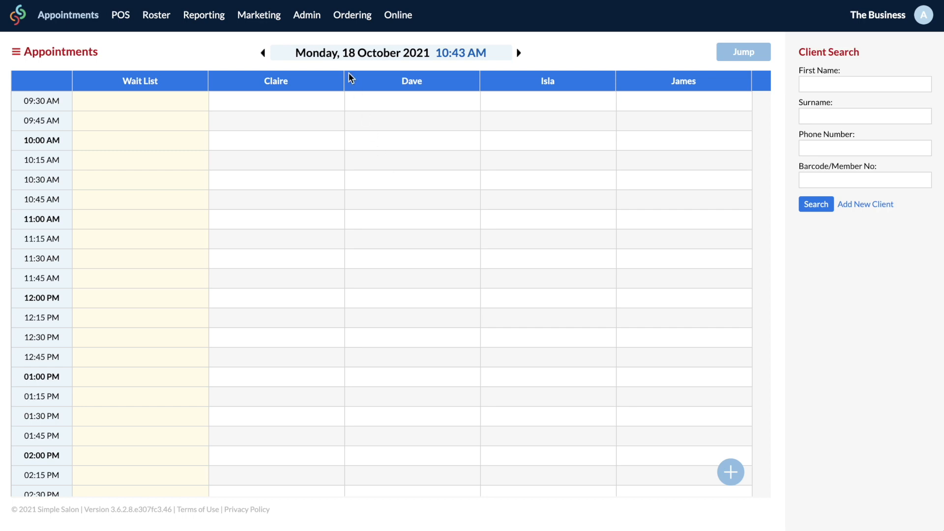
{"action": "left_click", "coordinate": [315, 17]}
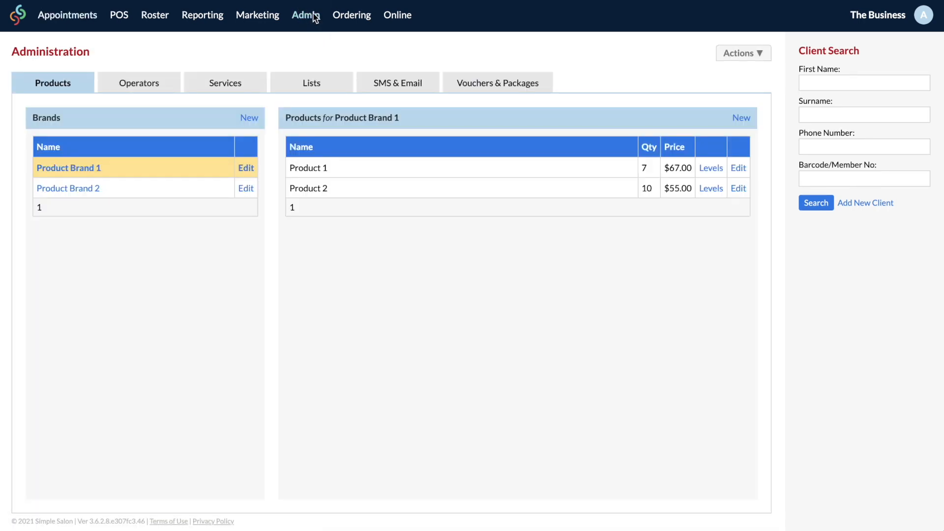
Step: Start a new supplier named Organic Naturals in the Suppliers list and enter its contact name
{"action": "left_click", "coordinate": [316, 80]}
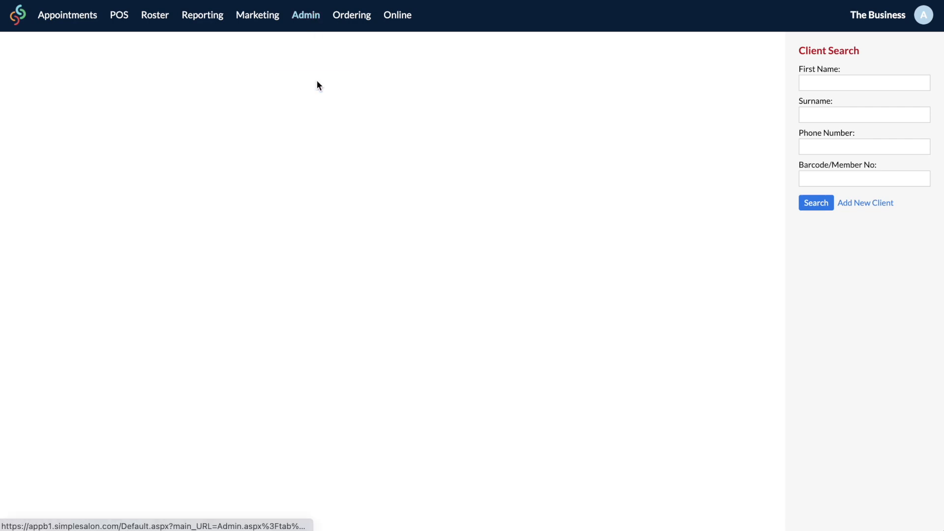
{"action": "left_click", "coordinate": [215, 122]}
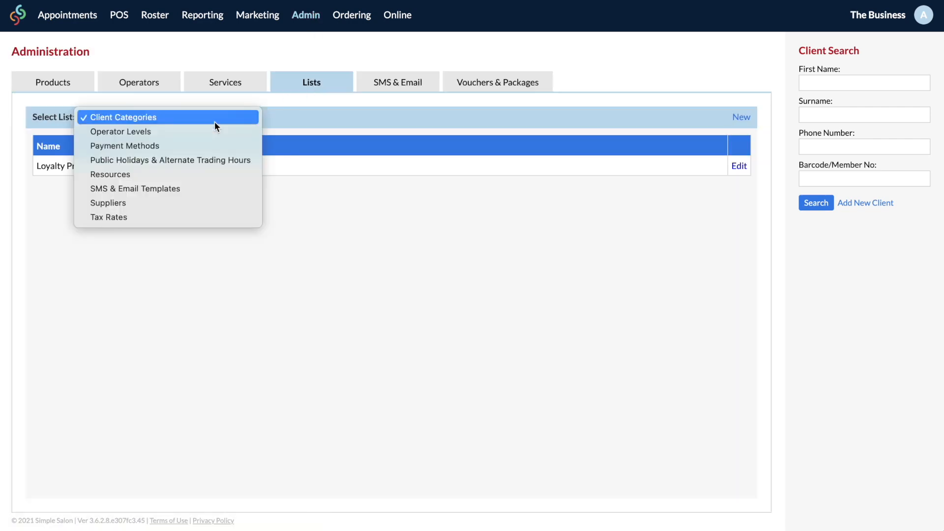
{"action": "left_click", "coordinate": [201, 202]}
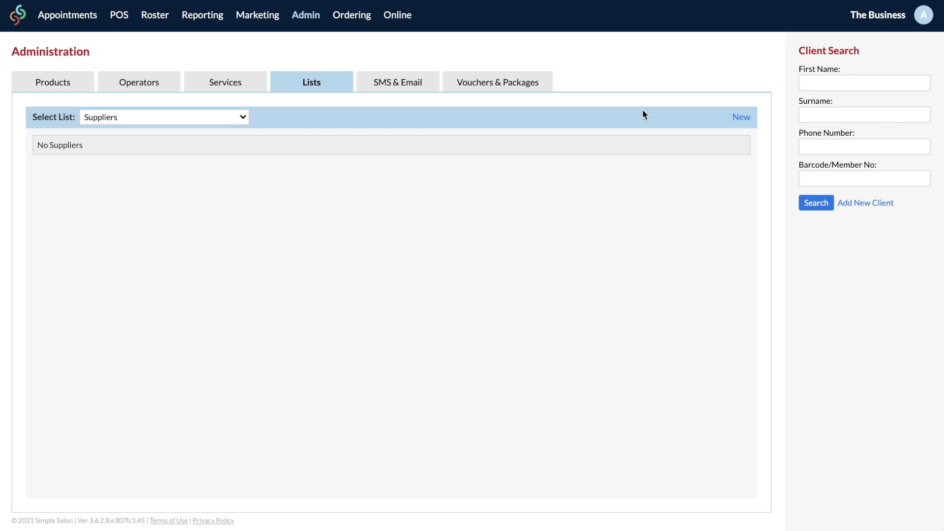
{"action": "left_click", "coordinate": [740, 118]}
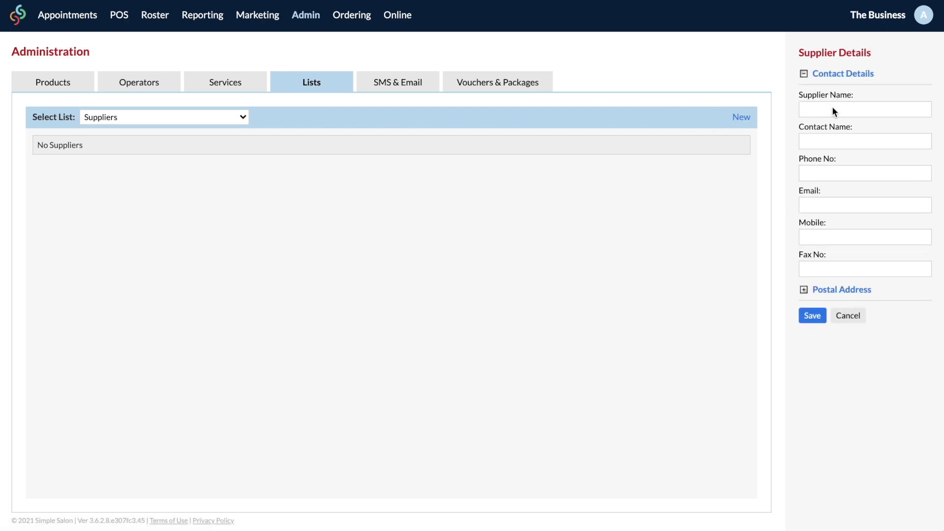
{"action": "type", "text": "Organic Naturals"}
{"action": "key", "text": "Tab"}
Step: Fill in the supplier's phone, e-mail and mobile number, then save it
{"action": "left_click", "coordinate": [818, 173]}
{"action": "key", "text": "Tab"}
{"action": "key", "text": "Tab"}
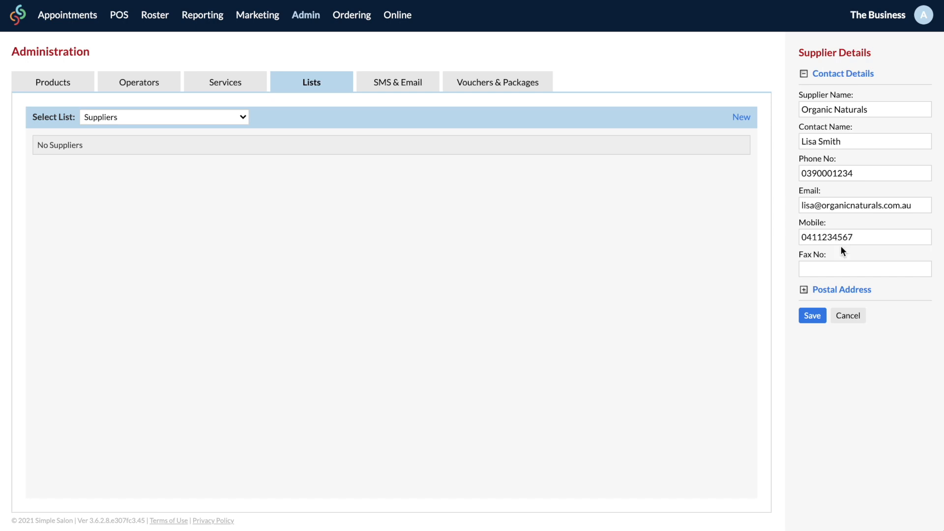
{"action": "left_click", "coordinate": [804, 290]}
{"action": "left_click", "coordinate": [816, 253]}
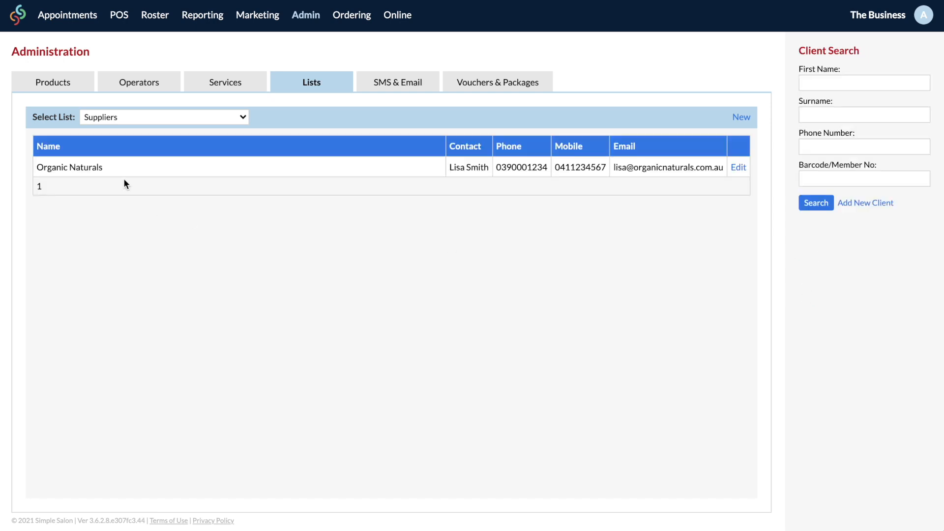
{"action": "left_click", "coordinate": [83, 90]}
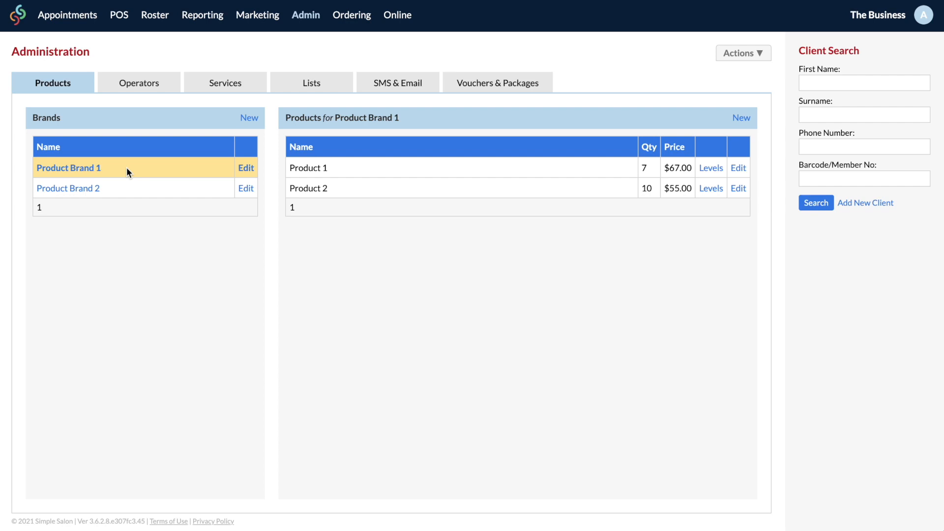
Step: Change Product Brand 1's Brand Name to Le Organica and save
{"action": "left_click", "coordinate": [241, 169]}
{"action": "left_click_drag", "start_coordinate": [900, 88], "coordinate": [799, 89]}
{"action": "type", "text": "L"}
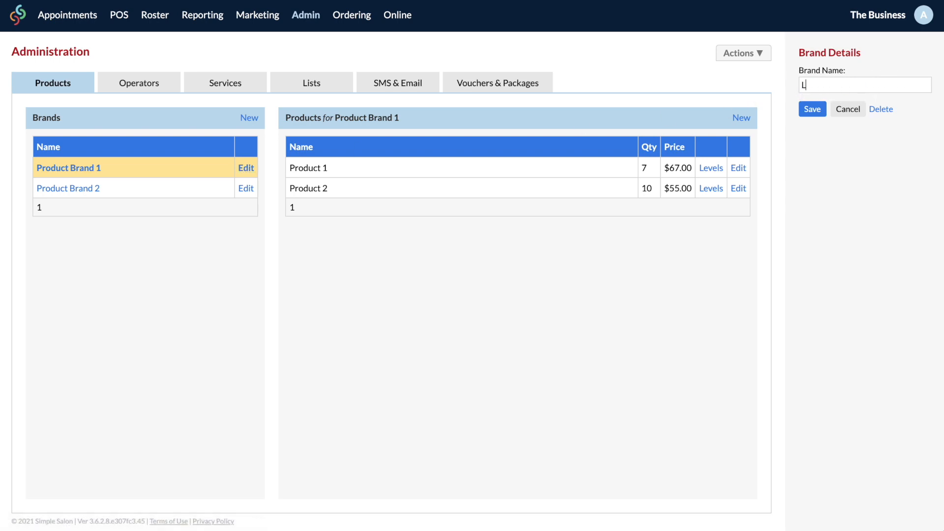
{"action": "type", "text": "e Organica"}
{"action": "left_click", "coordinate": [812, 109]}
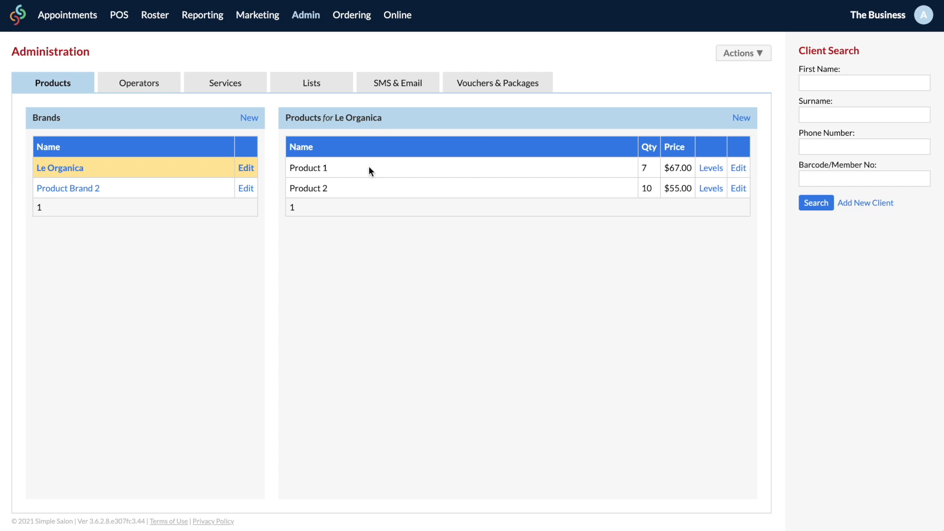
Step: Turn Product 1 into Lemon Detox Finish Oil: quantity 8, retail 55.00, wholesale 20.00, supplier Organic Naturals
{"action": "left_click", "coordinate": [739, 168]}
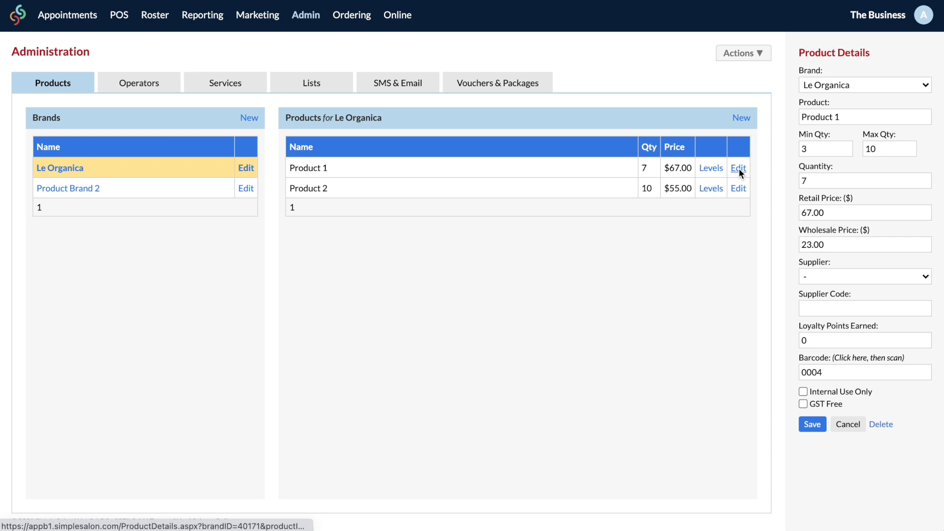
{"action": "triple_click", "coordinate": [835, 116]}
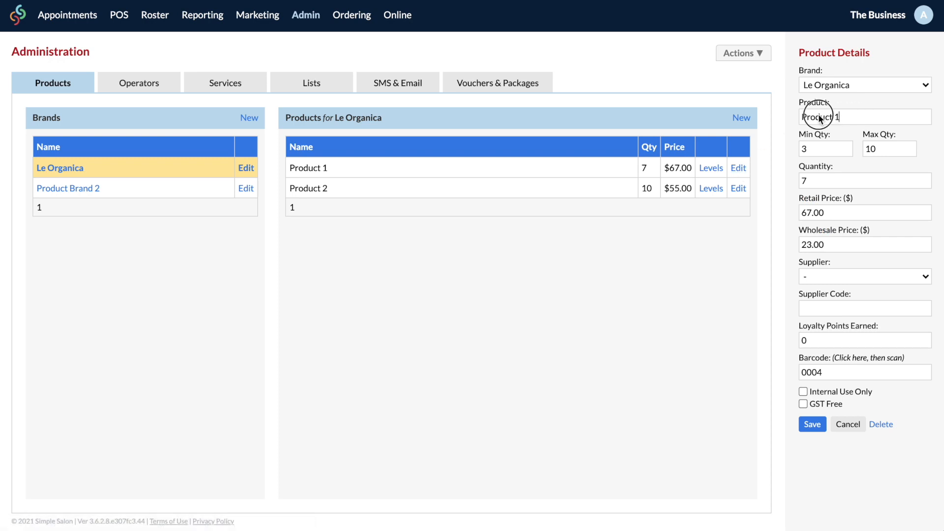
{"action": "type", "text": "Lemon Detox Finish Oil"}
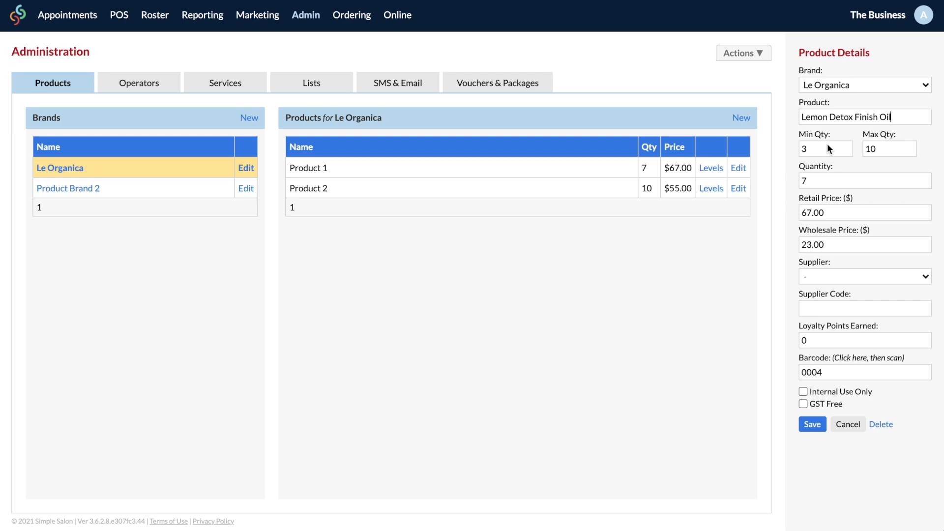
{"action": "left_click", "coordinate": [885, 149]}
{"action": "double_click", "coordinate": [803, 182]}
{"action": "type", "text": "8"}
{"action": "left_click", "coordinate": [834, 215]}
{"action": "left_click_drag", "start_coordinate": [841, 213], "coordinate": [796, 212]}
{"action": "type", "text": "55.00"}
{"action": "left_click_drag", "start_coordinate": [848, 244], "coordinate": [791, 246]}
{"action": "type", "text": "20.00"}
{"action": "left_click", "coordinate": [807, 276]}
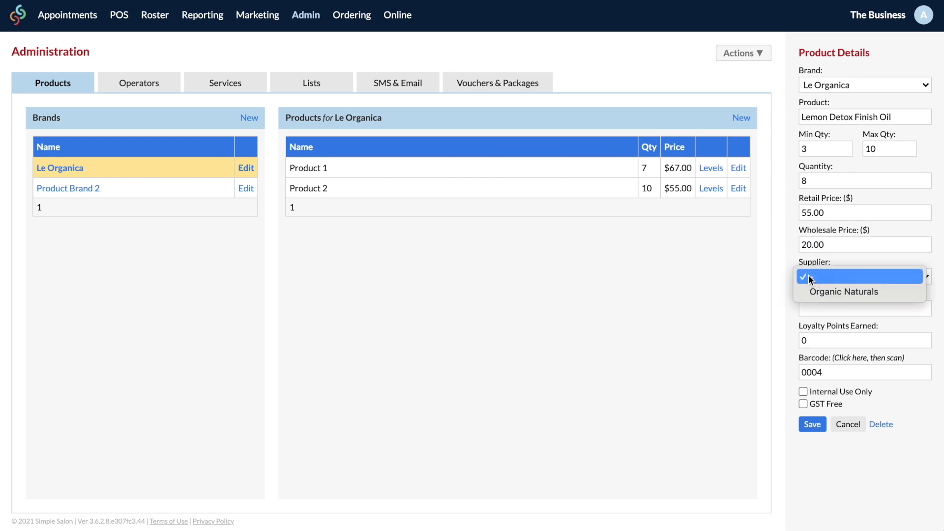
{"action": "left_click", "coordinate": [867, 293]}
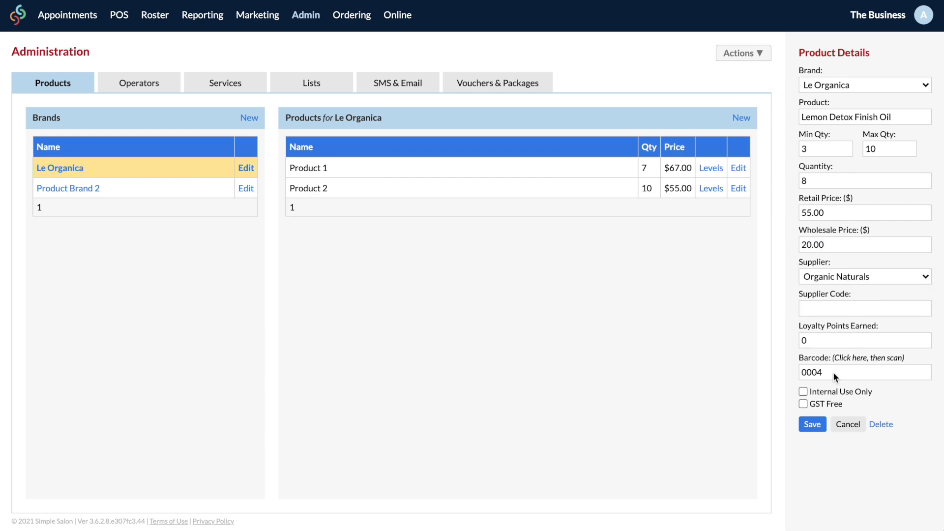
{"action": "left_click", "coordinate": [815, 424]}
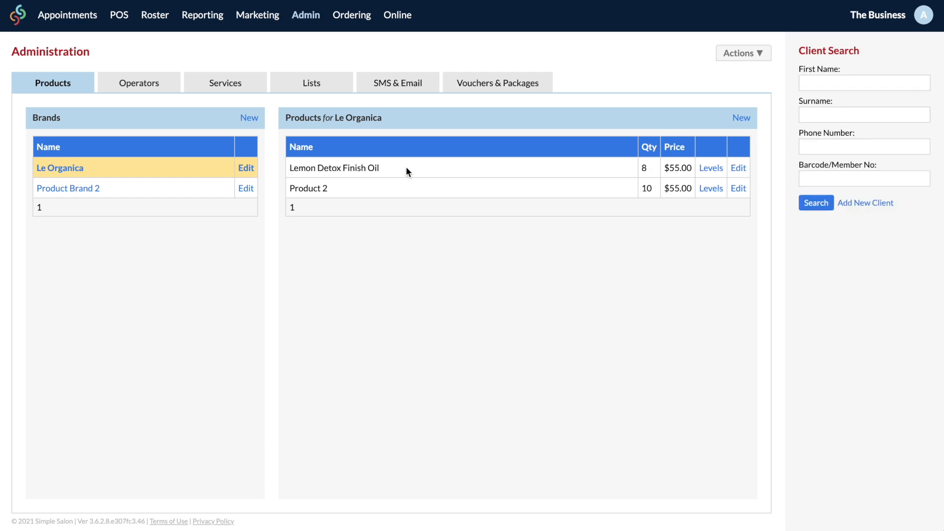
Step: Turn Product 2 into Thornberry Antioxidant Oil with stock 3, 17 and 9, price 25.00, supplier Organic Naturals
{"action": "left_click", "coordinate": [738, 188]}
{"action": "type", "text": "Thor"}
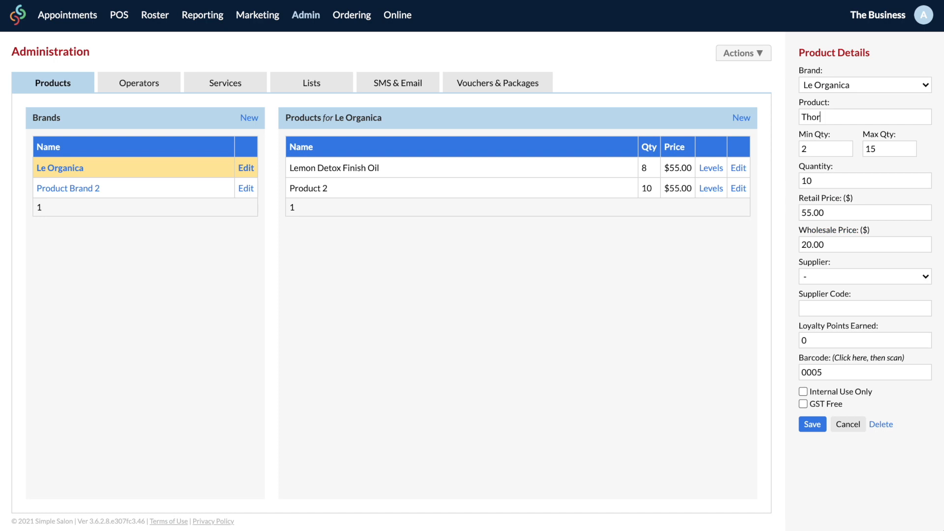
{"action": "type", "text": "nberry Antioxidant Oil"}
{"action": "left_click_drag", "start_coordinate": [831, 149], "coordinate": [790, 150]}
{"action": "type", "text": "3"}
{"action": "left_click_drag", "start_coordinate": [882, 150], "coordinate": [848, 149]}
{"action": "type", "text": "17"}
{"action": "left_click_drag", "start_coordinate": [825, 180], "coordinate": [776, 182]}
{"action": "type", "text": "9"}
{"action": "left_click_drag", "start_coordinate": [831, 216], "coordinate": [782, 216]}
{"action": "type", "text": "25.00"}
{"action": "left_click", "coordinate": [801, 281]}
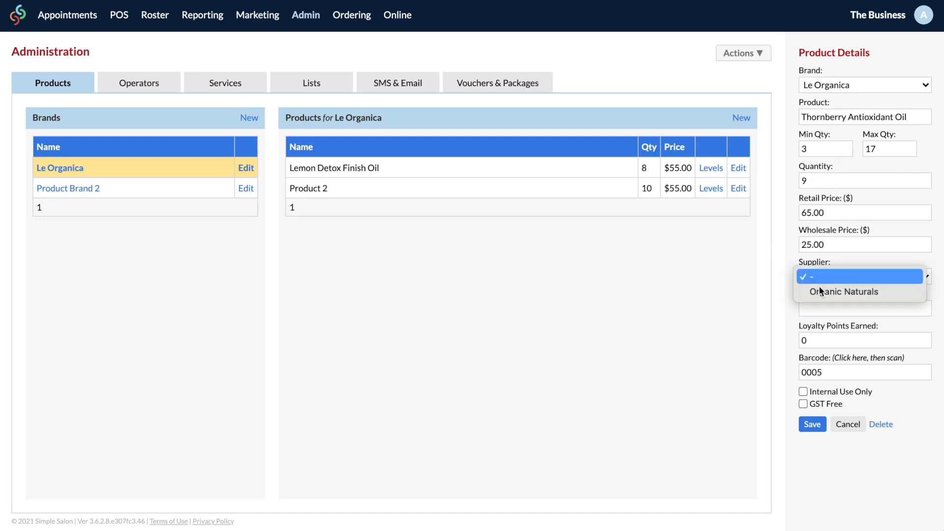
{"action": "left_click", "coordinate": [826, 292]}
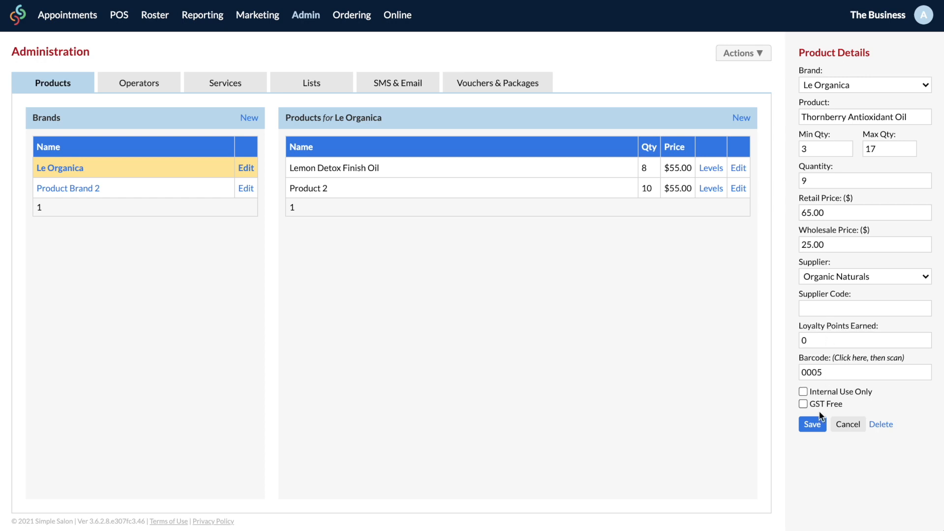
{"action": "left_click", "coordinate": [812, 425]}
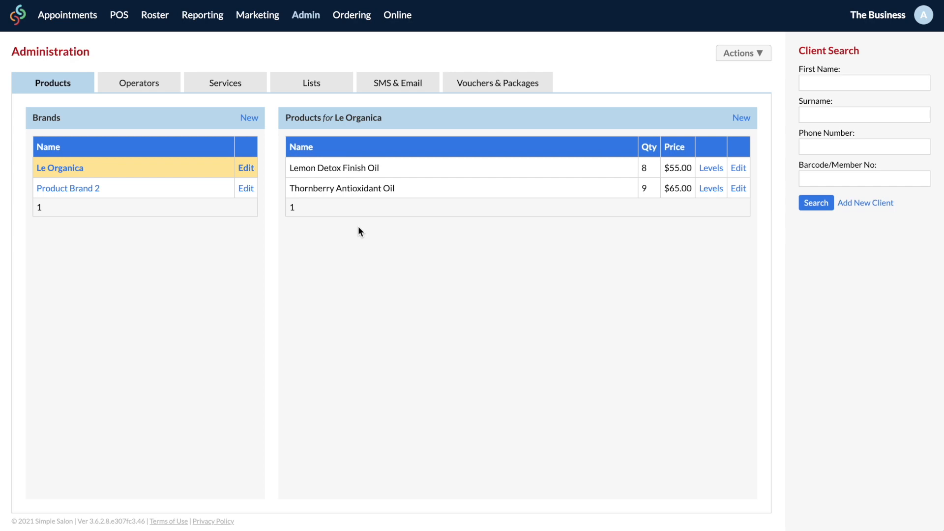
Step: Change Product Brand 2's name to Seko, save, and open its empty product list
{"action": "left_click", "coordinate": [245, 189]}
{"action": "left_click_drag", "start_coordinate": [885, 84], "coordinate": [793, 89]}
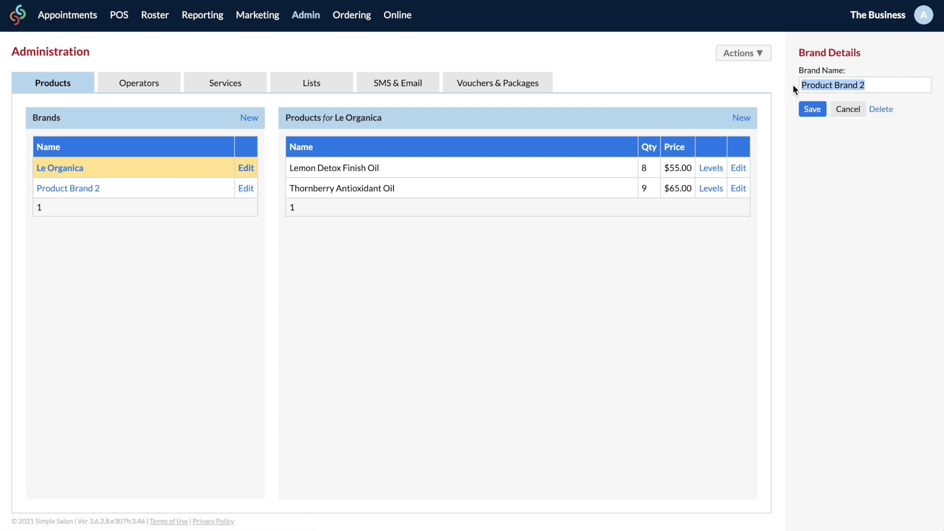
{"action": "type", "text": "Seko"}
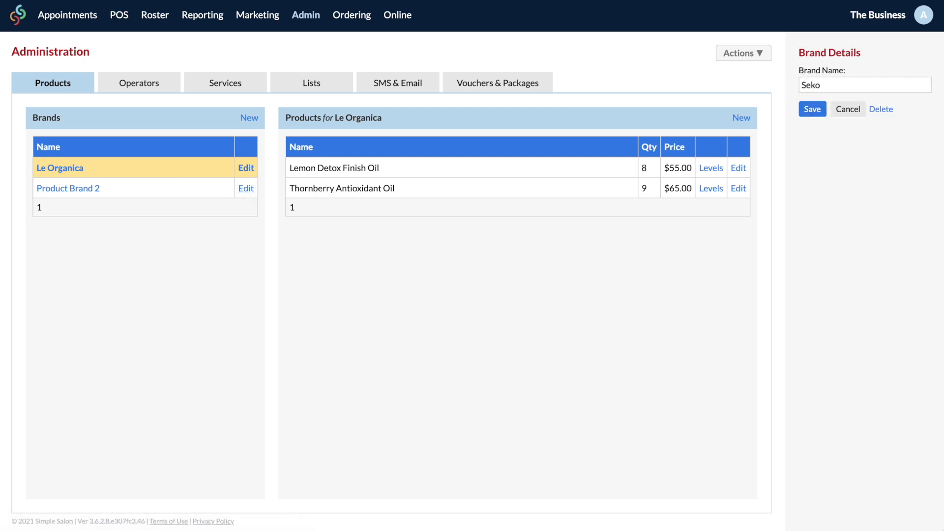
{"action": "left_click", "coordinate": [813, 107]}
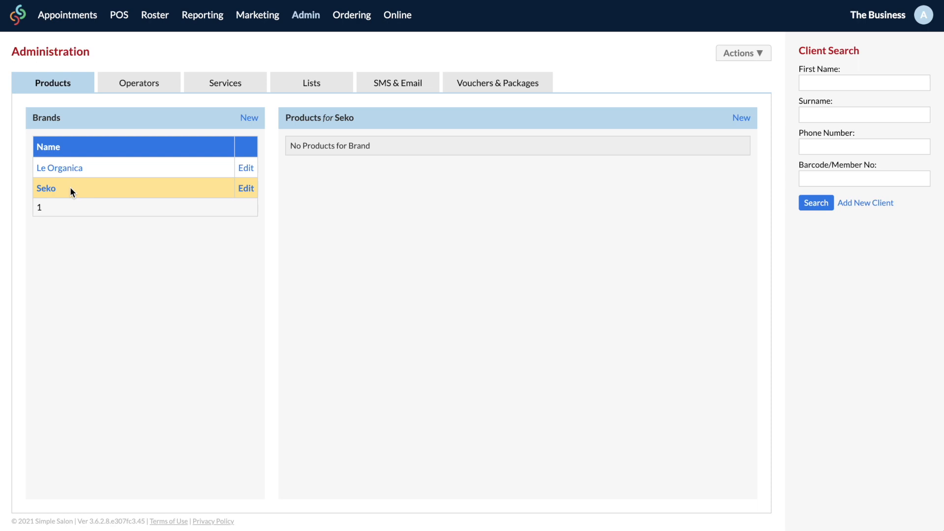
{"action": "left_click", "coordinate": [39, 187]}
Step: Add Glow Powder to Seko with stock values 3, 20 and 13, retail 78.00, supplier Organic Naturals
{"action": "left_click", "coordinate": [739, 118]}
{"action": "type", "text": "Glow Powder"}
{"action": "left_click", "coordinate": [819, 146]}
{"action": "type", "text": "3"}
{"action": "key", "text": "Tab"}
{"action": "type", "text": "20"}
{"action": "left_click", "coordinate": [857, 179]}
{"action": "type", "text": "13"}
{"action": "key", "text": "Tab"}
{"action": "type", "text": "78.00"}
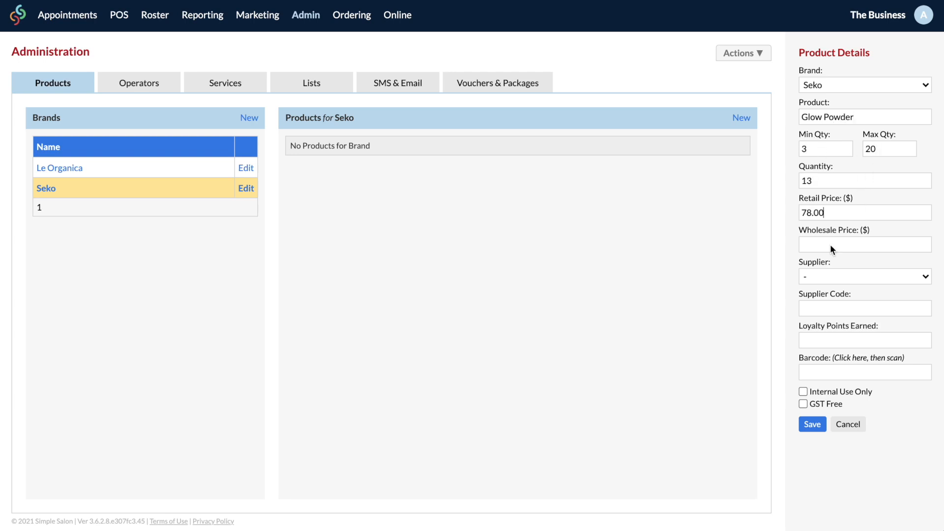
{"action": "left_click", "coordinate": [833, 277]}
{"action": "left_click", "coordinate": [836, 290]}
{"action": "left_click", "coordinate": [812, 424]}
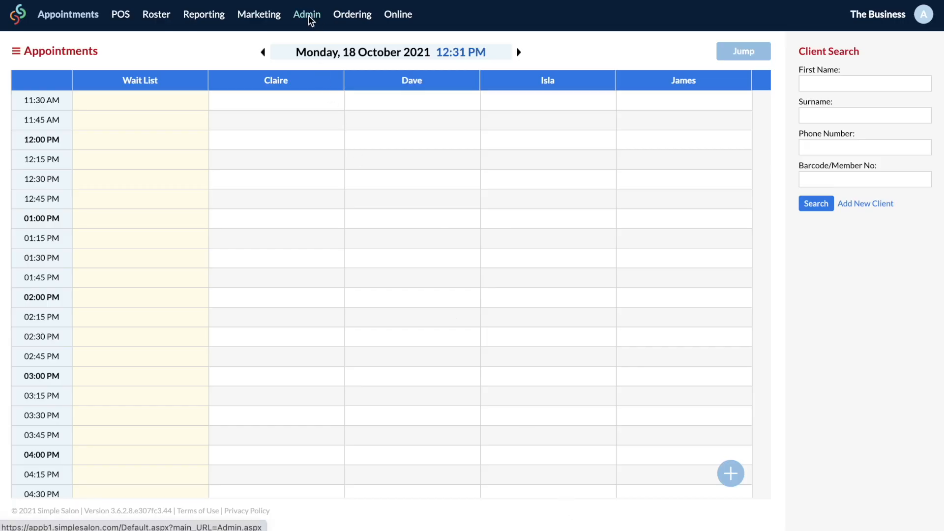
Step: Create a Waxing category under Admin > Services and open it
{"action": "left_click", "coordinate": [308, 15]}
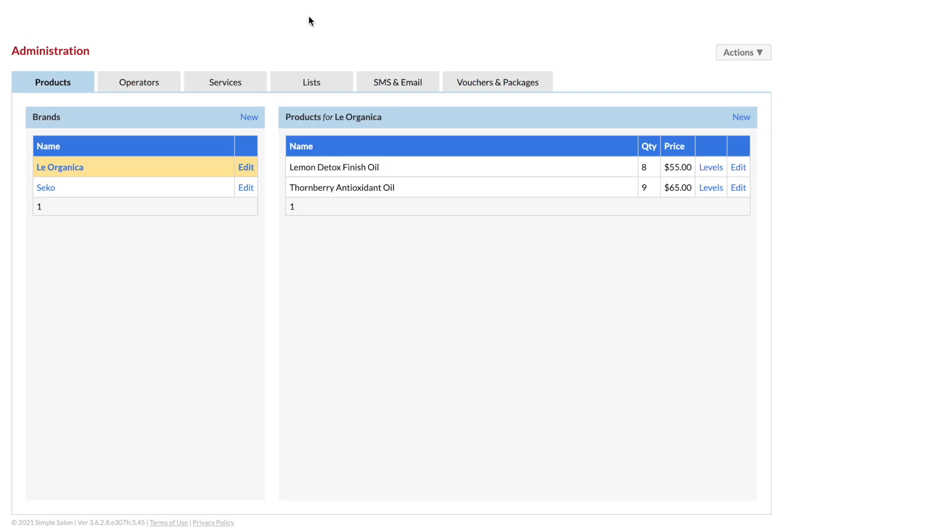
{"action": "left_click", "coordinate": [244, 83]}
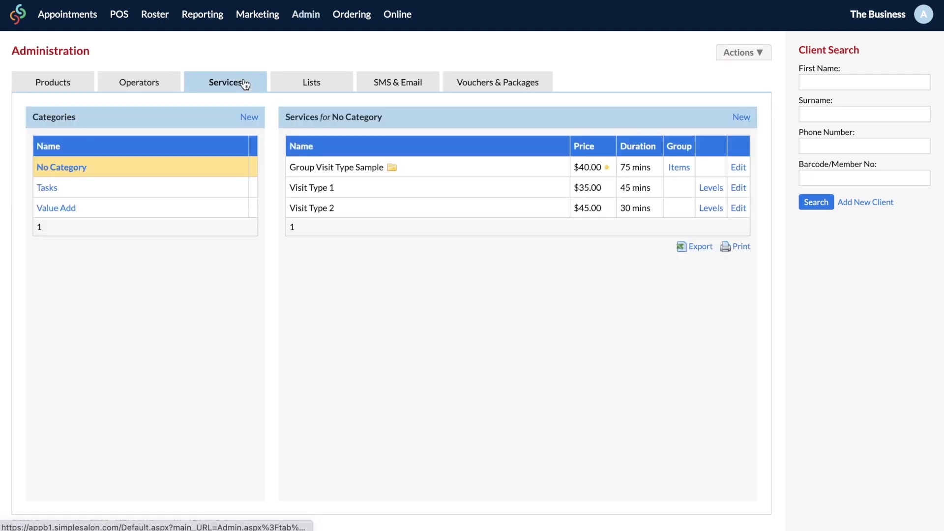
{"action": "left_click", "coordinate": [253, 122]}
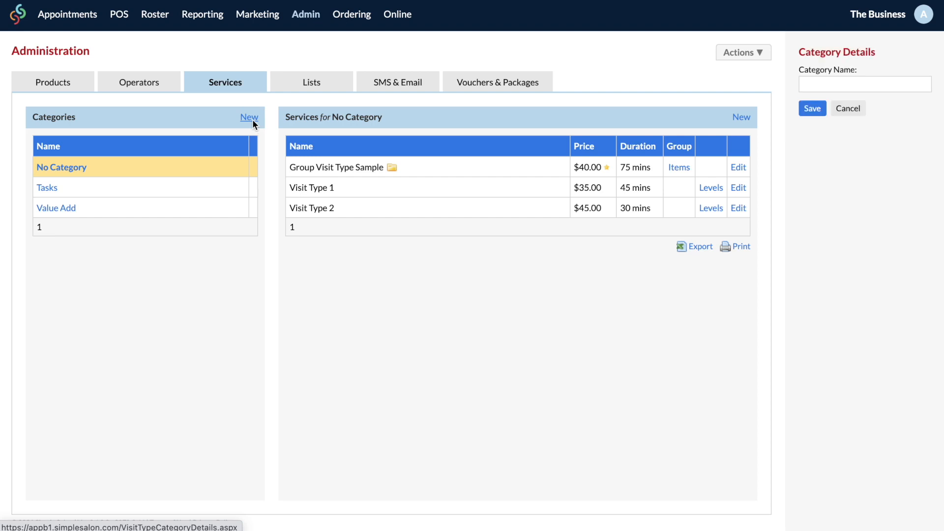
{"action": "left_click", "coordinate": [885, 87]}
{"action": "type", "text": "Waxing"}
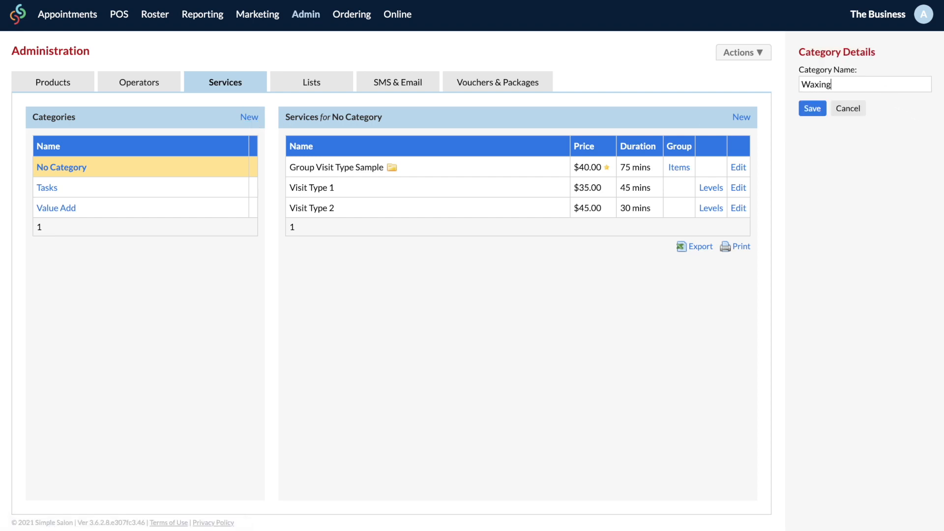
{"action": "left_click", "coordinate": [815, 111]}
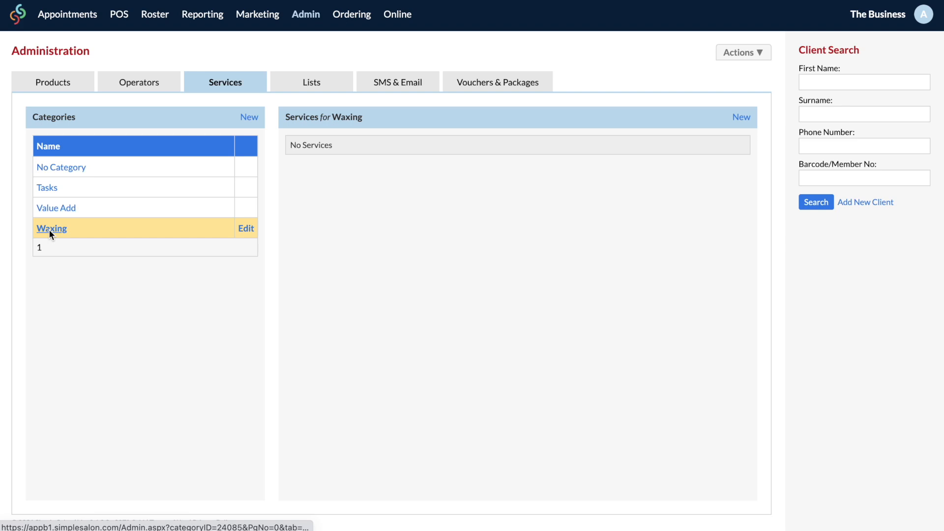
{"action": "left_click", "coordinate": [49, 230]}
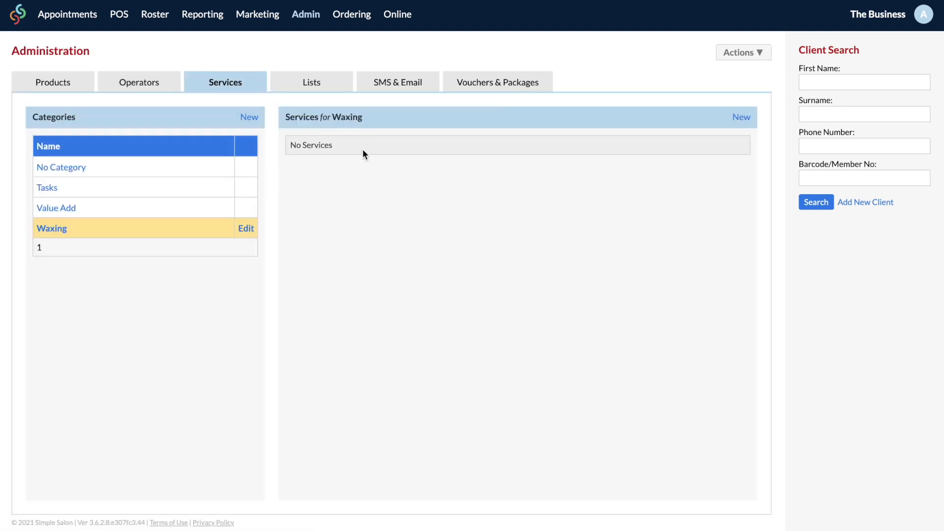
Step: Create the Eyebrow Wax service at price 24, 15 minutes, with a light blue display colour
{"action": "left_click", "coordinate": [741, 118]}
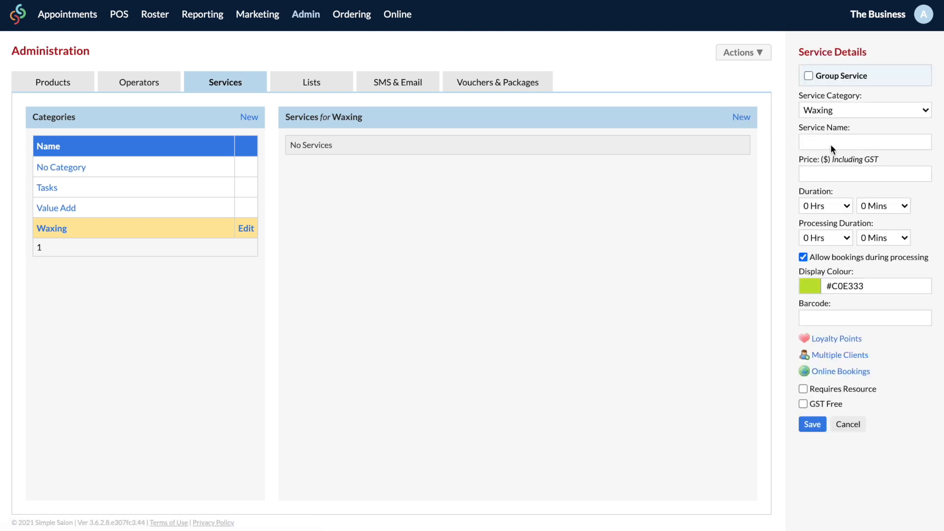
{"action": "left_click", "coordinate": [831, 143]}
{"action": "type", "text": "Eyebrow Wax"}
{"action": "left_click", "coordinate": [836, 175]}
{"action": "type", "text": "24"}
{"action": "left_click", "coordinate": [870, 205]}
{"action": "left_click", "coordinate": [881, 219]}
{"action": "left_click", "coordinate": [806, 288]}
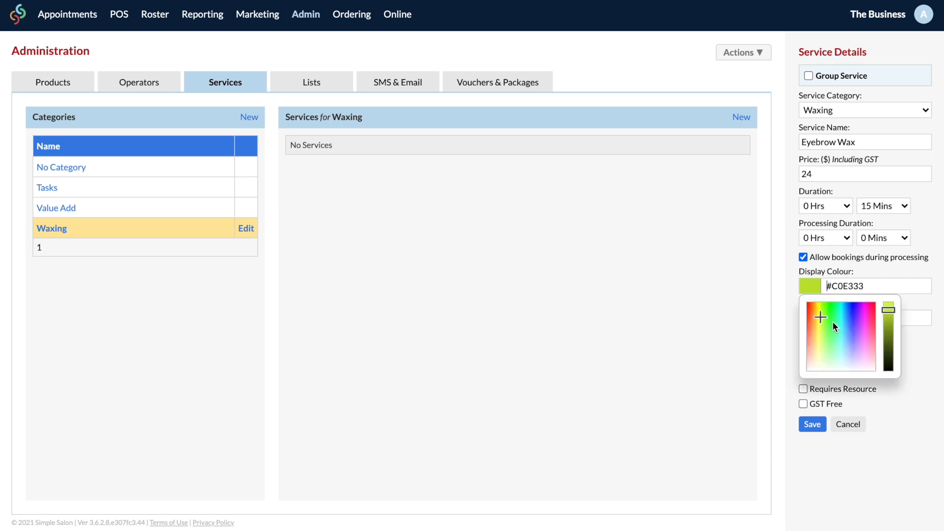
{"action": "left_click", "coordinate": [844, 338]}
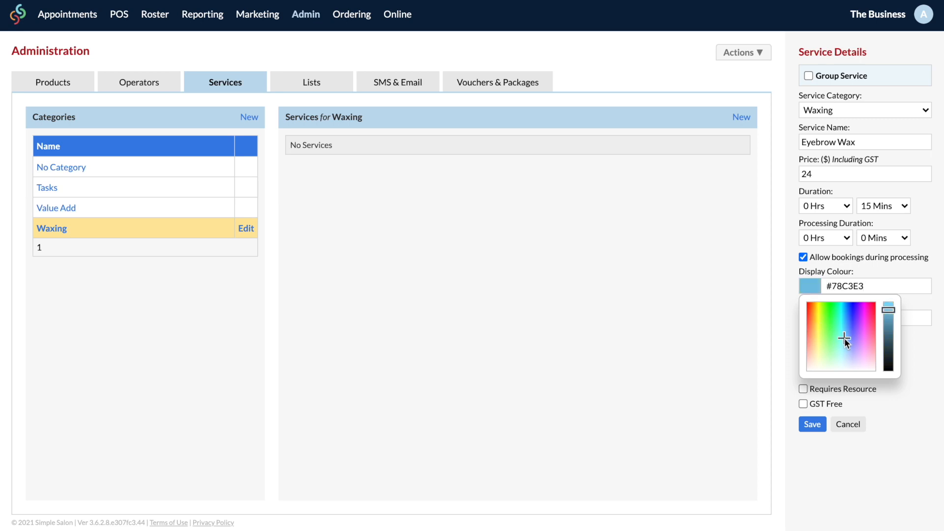
{"action": "left_click", "coordinate": [918, 363]}
{"action": "left_click", "coordinate": [812, 424]}
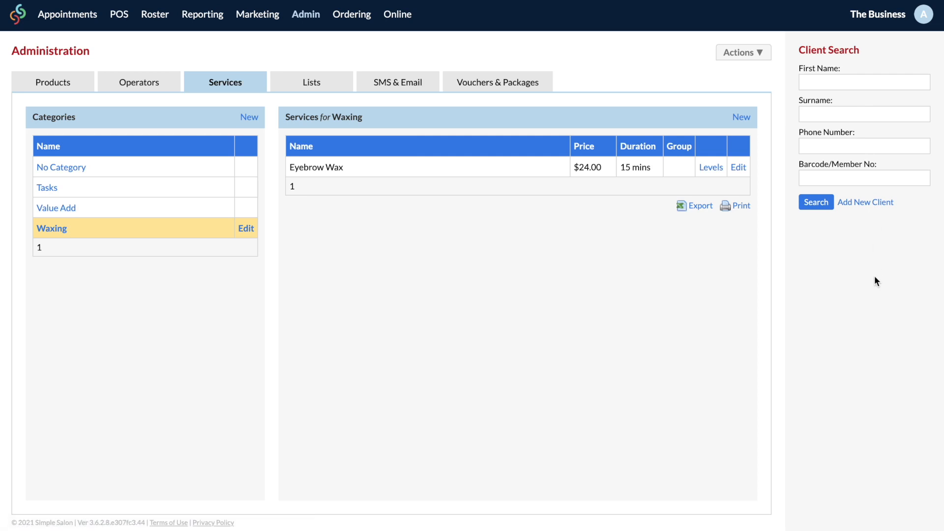
Step: Create a new service category named Colour
{"action": "left_click", "coordinate": [251, 117]}
{"action": "left_click", "coordinate": [837, 93]}
{"action": "type", "text": "Colour"}
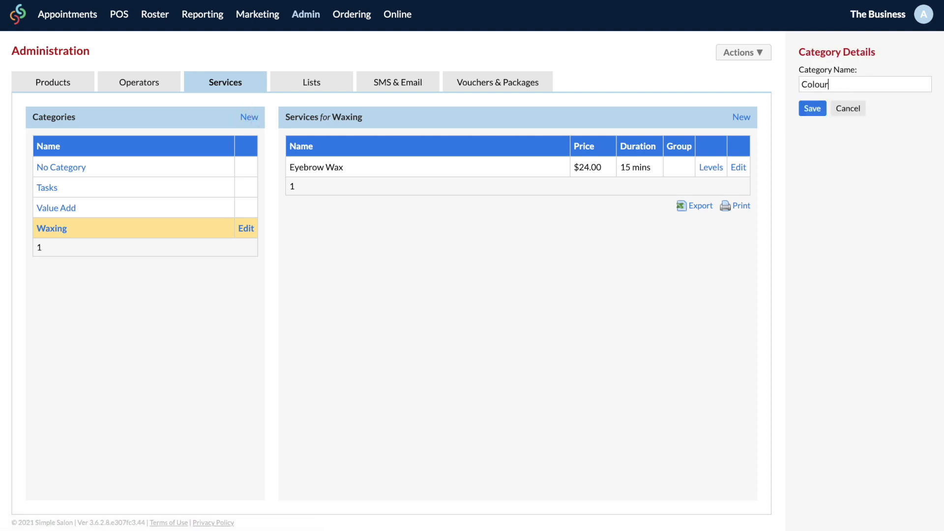
{"action": "left_click", "coordinate": [812, 108]}
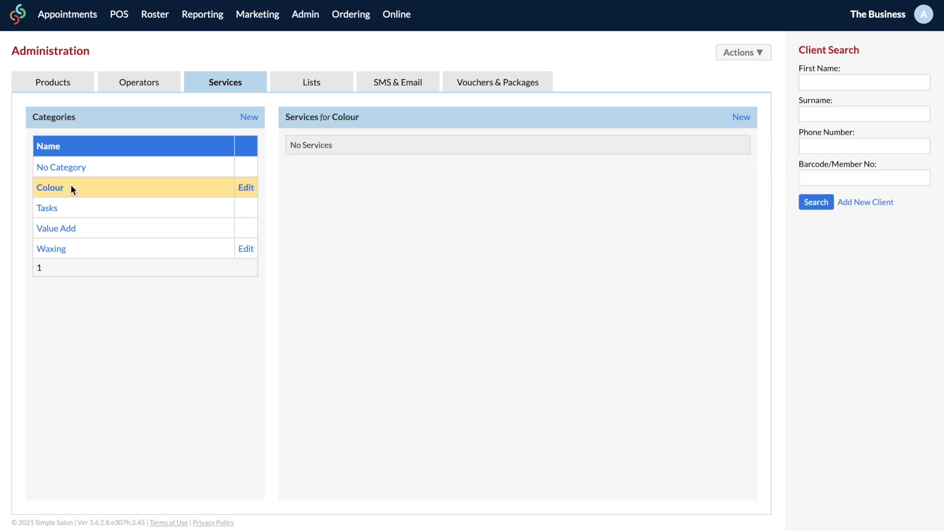
Step: Add the Organic Colour Melt service under Colour at $80 with a 30-minute duration
{"action": "left_click", "coordinate": [741, 118]}
{"action": "type", "text": "Organic Colour Melt"}
{"action": "key", "text": "Tab"}
{"action": "type", "text": "80"}
{"action": "left_click", "coordinate": [878, 206]}
{"action": "left_click", "coordinate": [882, 235]}
{"action": "left_click", "coordinate": [883, 238]}
{"action": "left_click", "coordinate": [883, 283]}
{"action": "left_click", "coordinate": [804, 259]}
{"action": "left_click", "coordinate": [803, 257]}
{"action": "left_click", "coordinate": [811, 425]}
Step: Add Full Highlights at $110, 30 mins, 45 mins processing, with a purple display colour
{"action": "left_click", "coordinate": [737, 117]}
{"action": "type", "text": "Fu"}
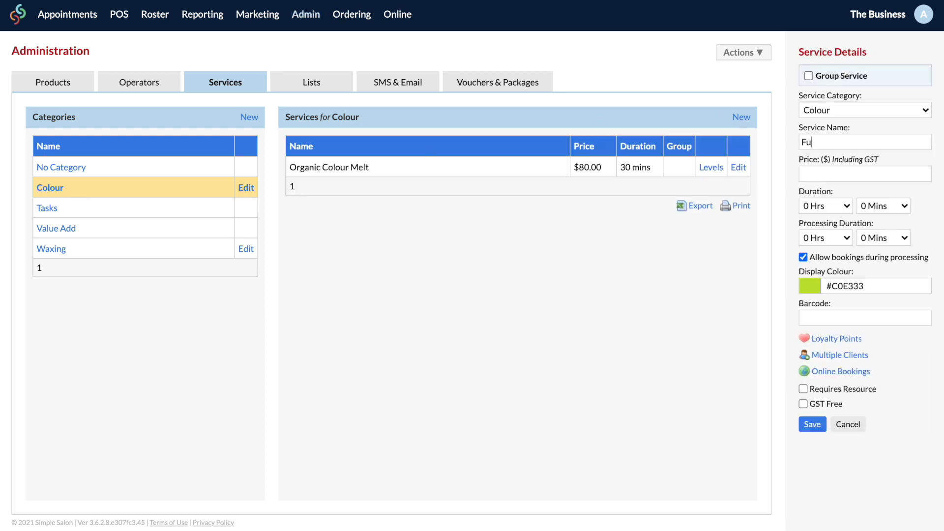
{"action": "type", "text": "ll Highlights"}
{"action": "key", "text": "Tab"}
{"action": "type", "text": "110"}
{"action": "left_click", "coordinate": [897, 205]}
{"action": "left_click", "coordinate": [897, 238]}
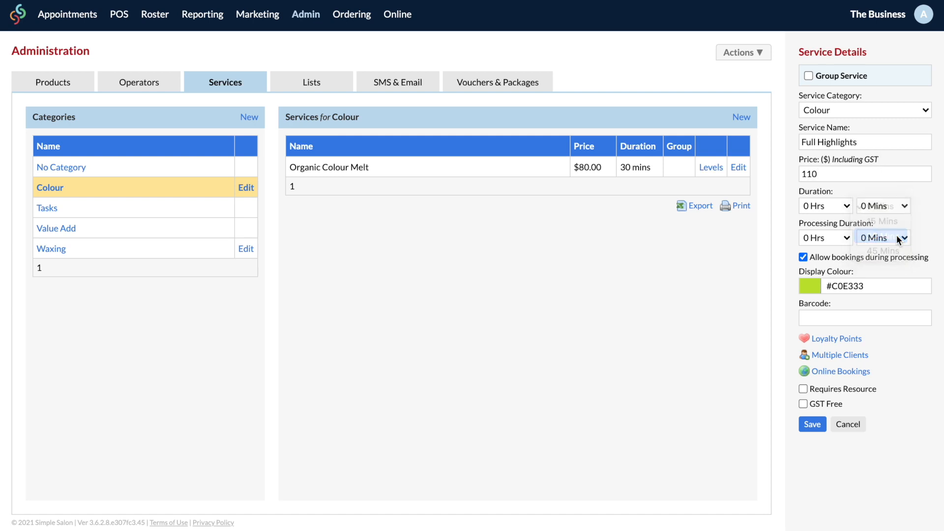
{"action": "left_click", "coordinate": [897, 238]}
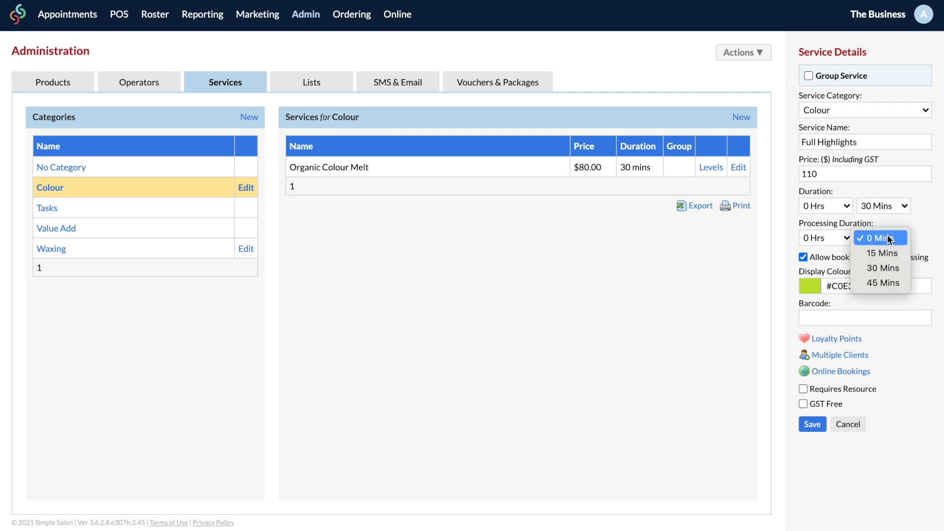
{"action": "left_click", "coordinate": [888, 283]}
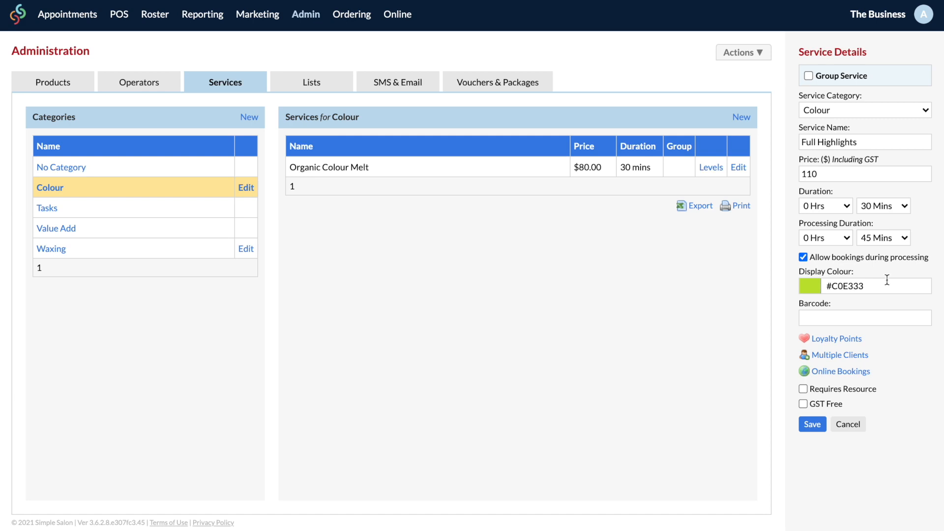
{"action": "left_click", "coordinate": [811, 286]}
{"action": "left_click", "coordinate": [858, 349]}
{"action": "left_click", "coordinate": [911, 390]}
{"action": "left_click", "coordinate": [811, 423]}
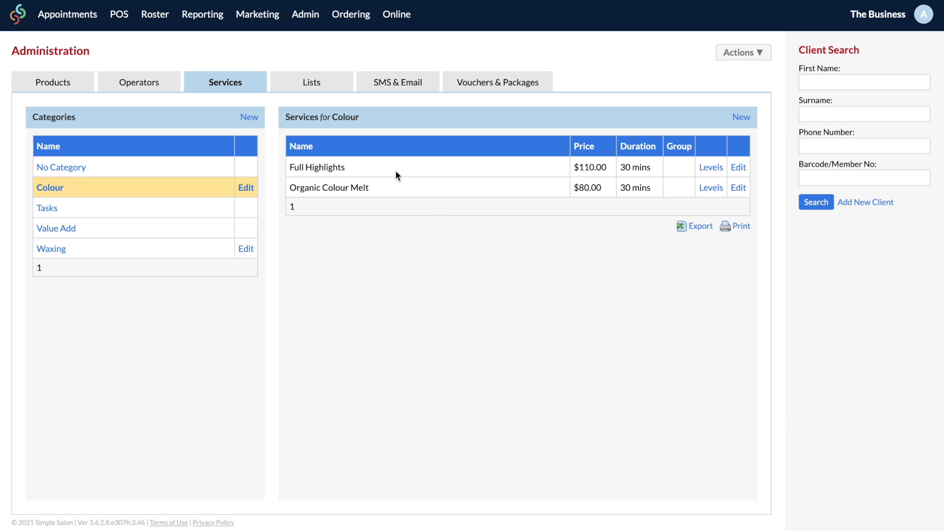
Step: Delete the Group Visit Type Sample, Visit Type 1 and Visit Type 2 services from No Category
{"action": "left_click", "coordinate": [75, 166]}
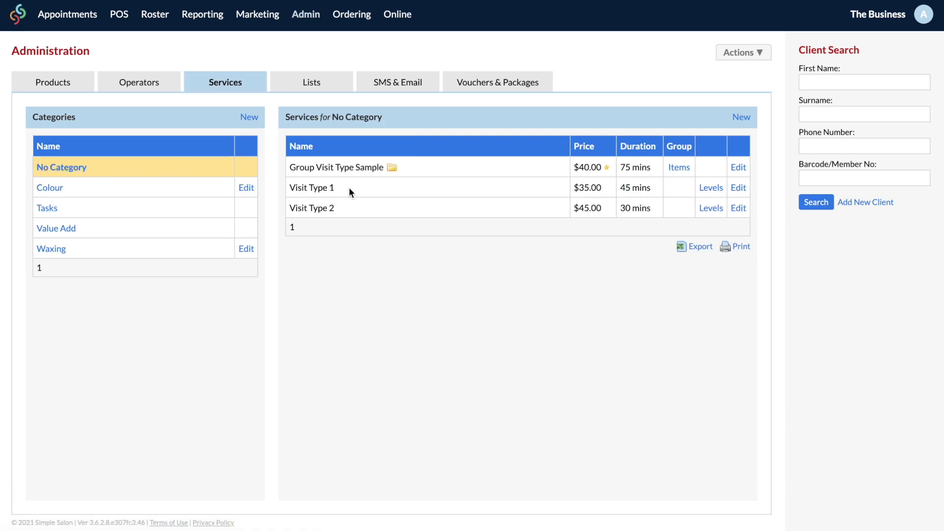
{"action": "left_click", "coordinate": [744, 168]}
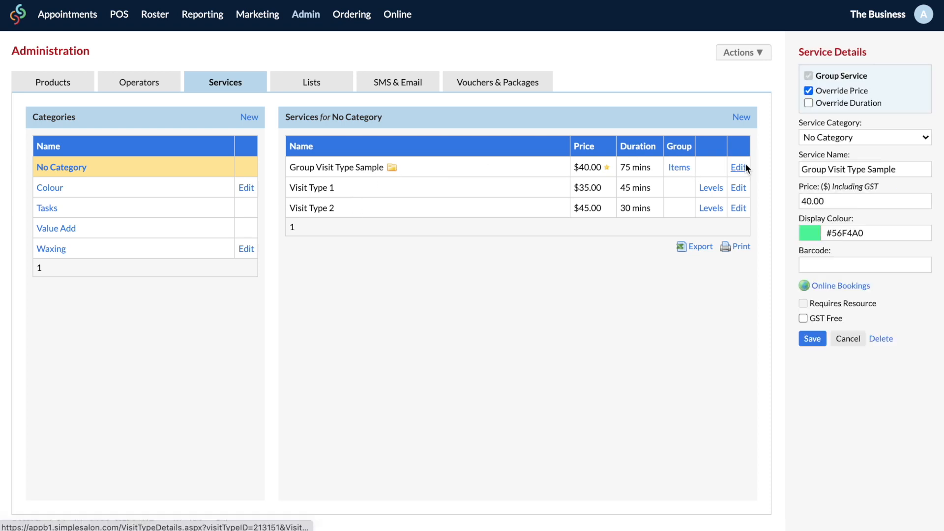
{"action": "left_click", "coordinate": [884, 338]}
{"action": "left_click", "coordinate": [589, 60]}
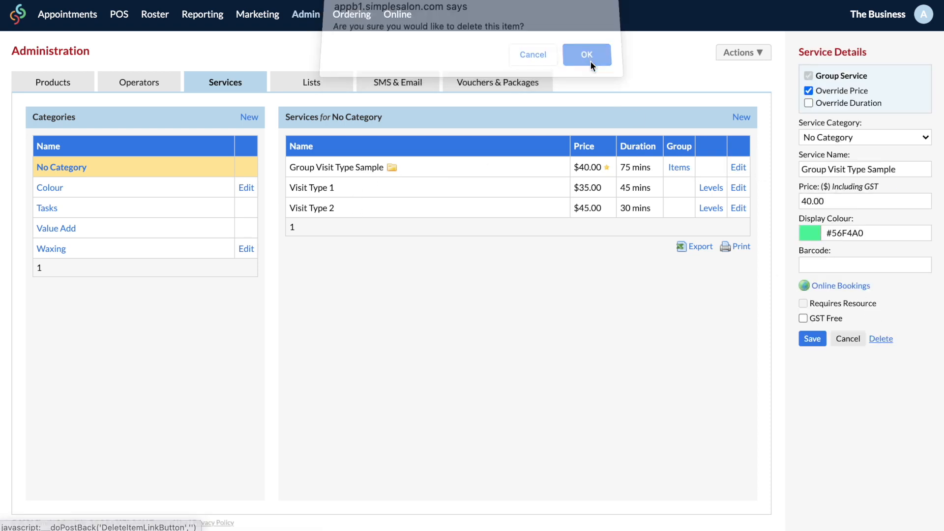
{"action": "left_click", "coordinate": [737, 167]}
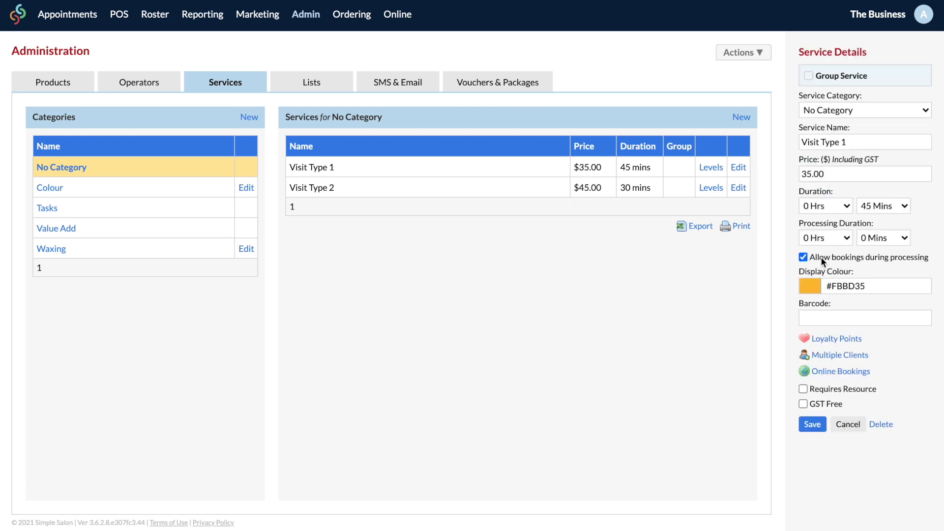
{"action": "left_click", "coordinate": [880, 423]}
{"action": "left_click", "coordinate": [592, 62]}
{"action": "left_click", "coordinate": [738, 167]}
{"action": "left_click", "coordinate": [880, 424]}
{"action": "left_click", "coordinate": [599, 62]}
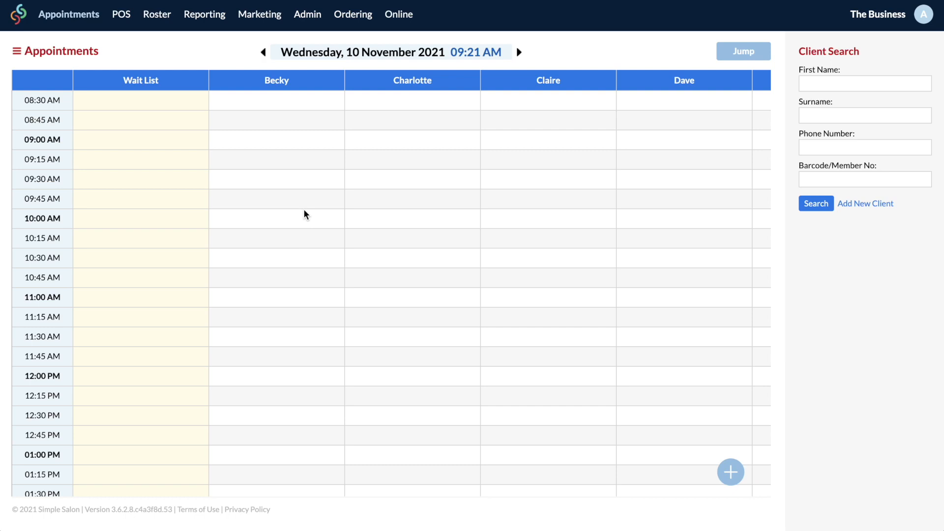
Step: Start a 9:30 AM appointment in the first staff column and pick the client found by first-name search
{"action": "left_click", "coordinate": [296, 185]}
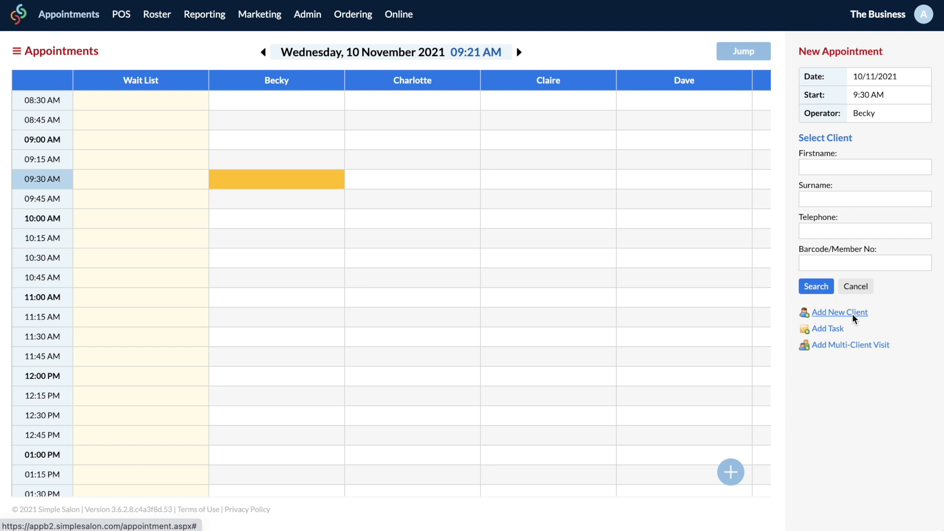
{"action": "left_click", "coordinate": [856, 170]}
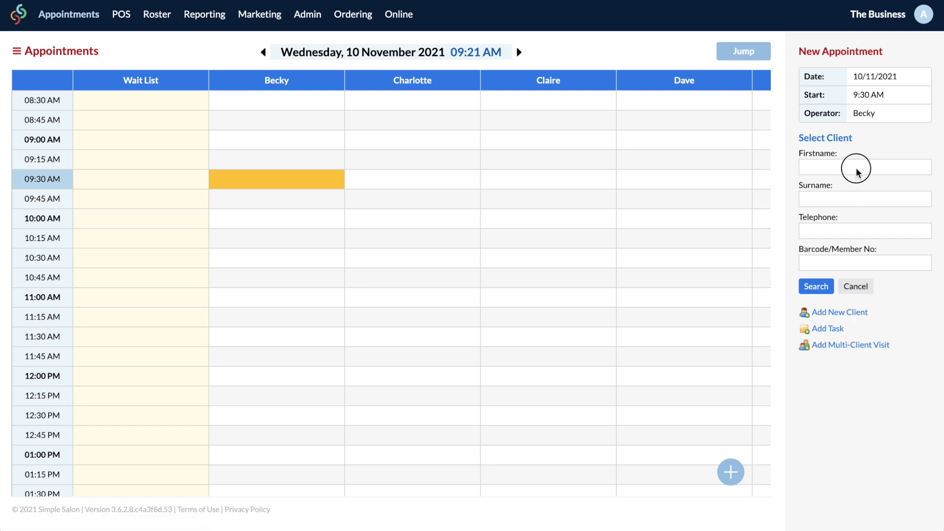
{"action": "type", "text": "isla"}
{"action": "left_click", "coordinate": [814, 289]}
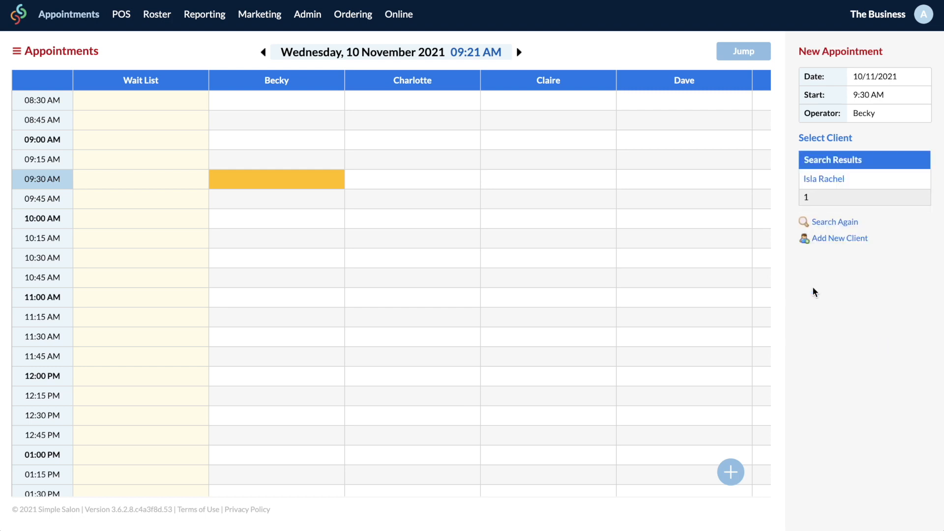
{"action": "left_click", "coordinate": [824, 179]}
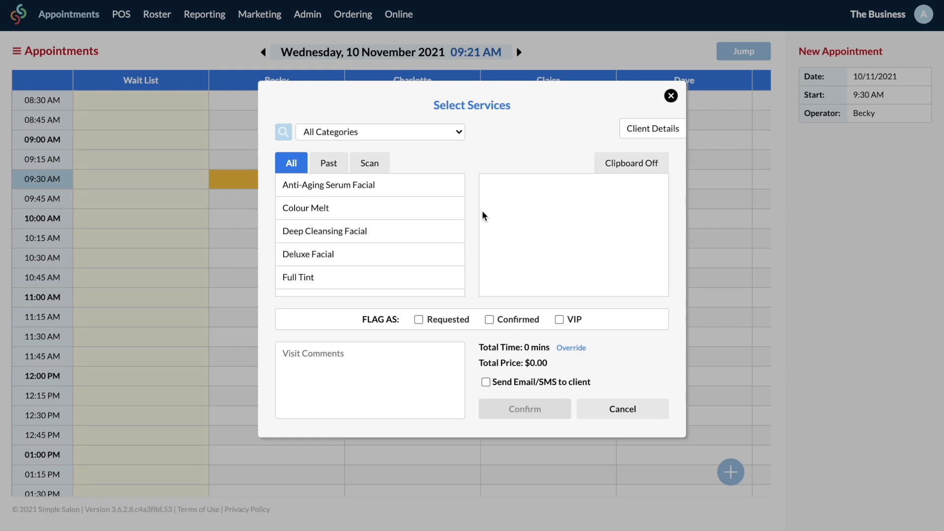
Step: Book Colour Melt and the Organic Avocado Oil Facial, then move Colour Melt to the next staff column
{"action": "scroll", "coordinate": [412, 215], "scroll_direction": "down", "scroll_amount": 4}
{"action": "scroll", "coordinate": [412, 215], "scroll_direction": "up", "scroll_amount": 3}
{"action": "scroll", "coordinate": [412, 214], "scroll_direction": "up", "scroll_amount": 2}
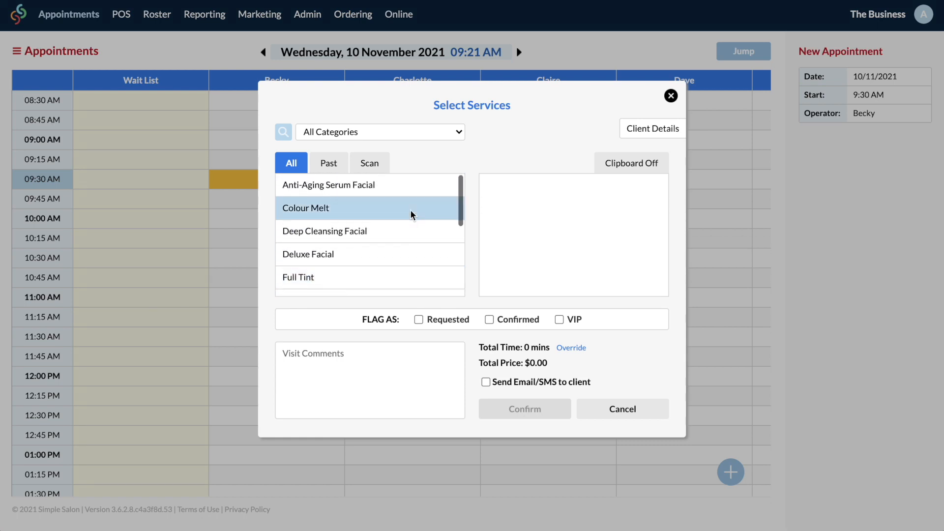
{"action": "left_click", "coordinate": [412, 214]}
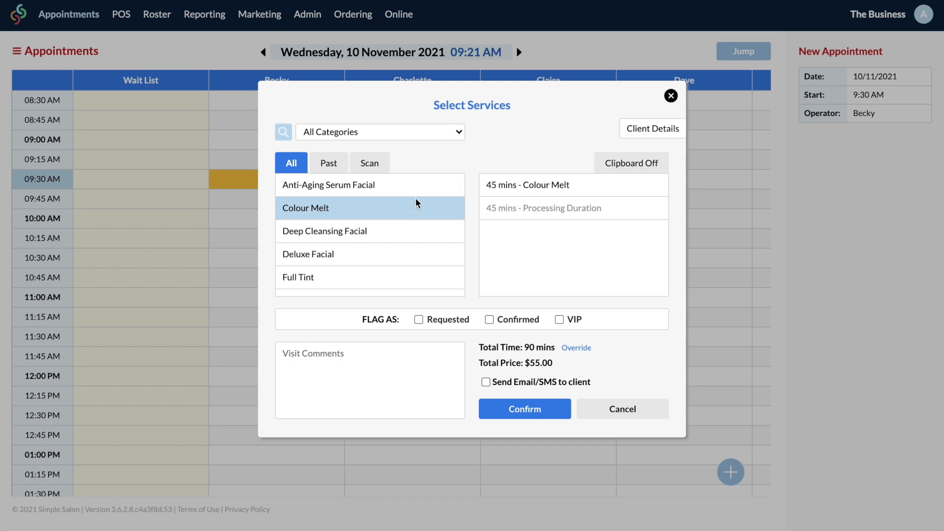
{"action": "left_click", "coordinate": [451, 133]}
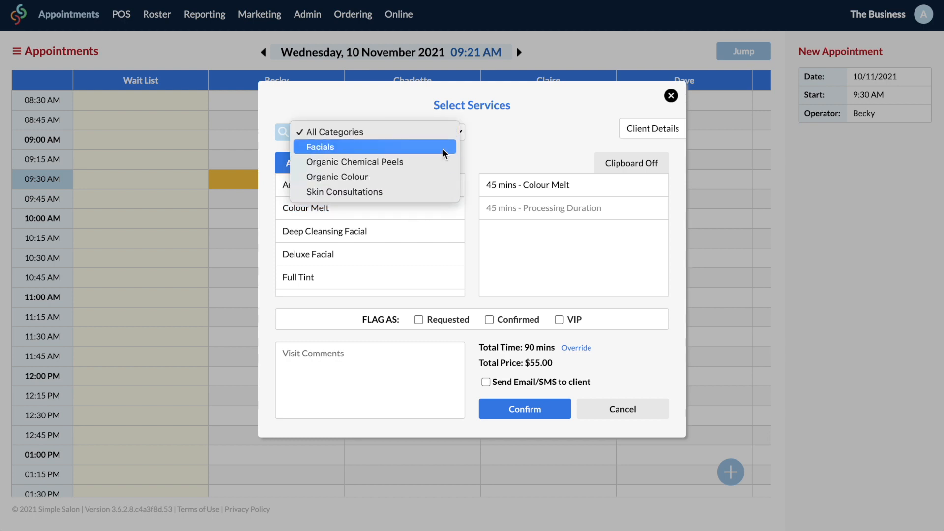
{"action": "left_click", "coordinate": [445, 147]}
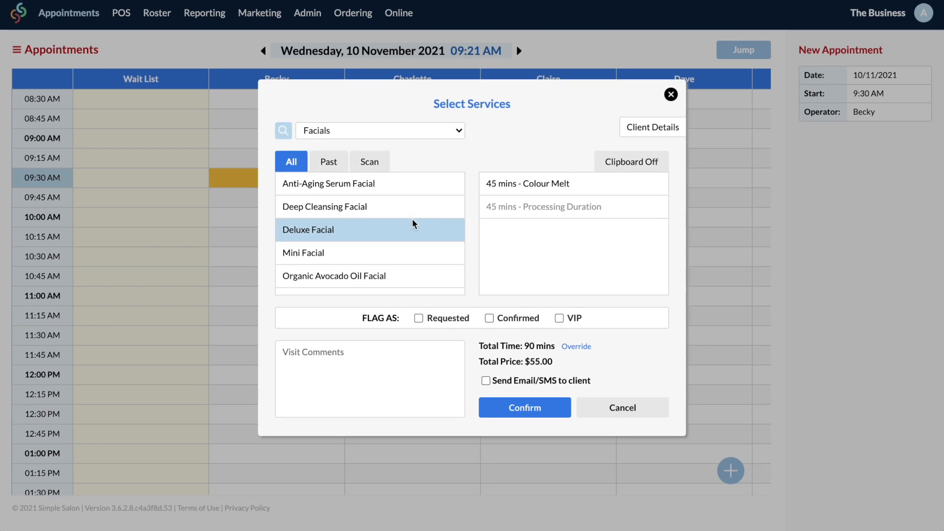
{"action": "left_click", "coordinate": [410, 279]}
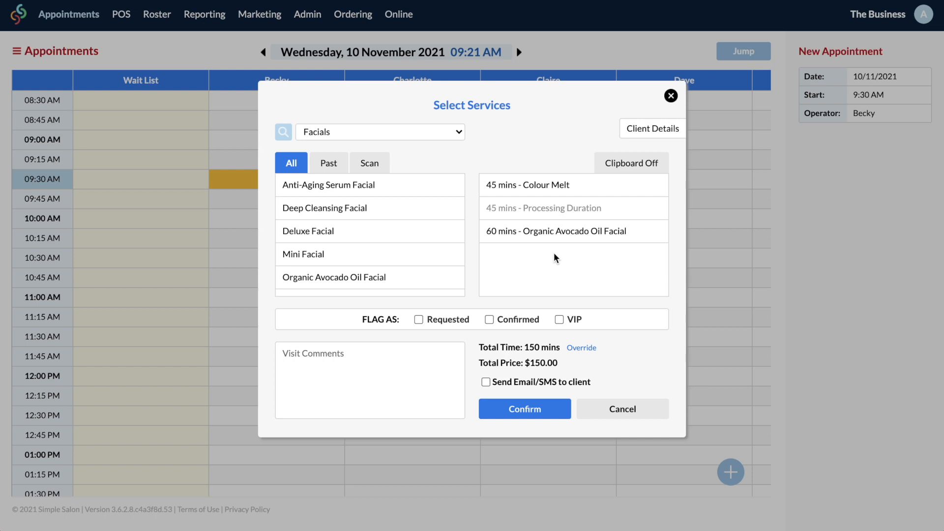
{"action": "left_click", "coordinate": [535, 415]}
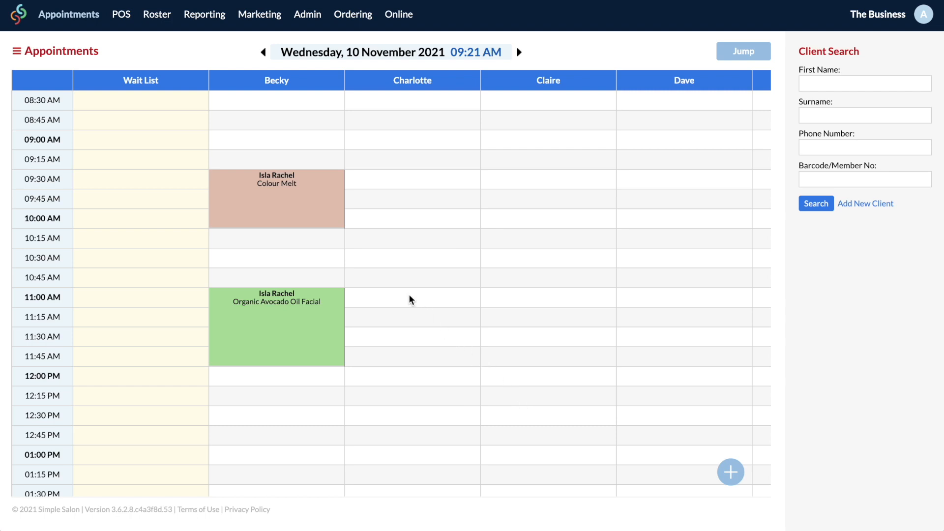
{"action": "left_click_drag", "start_coordinate": [327, 212], "coordinate": [422, 225]}
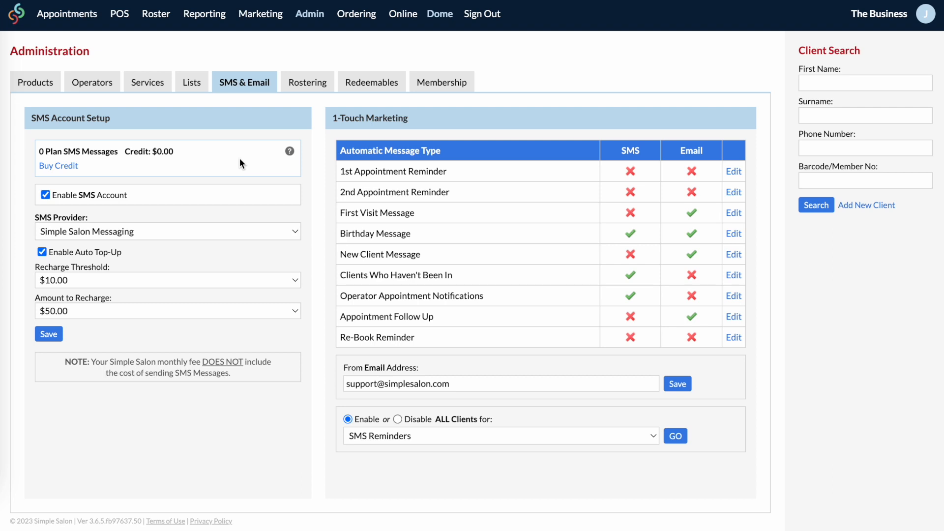
Step: Choose a $50 SMS credit top-up, then go to the account details page
{"action": "left_click", "coordinate": [71, 167]}
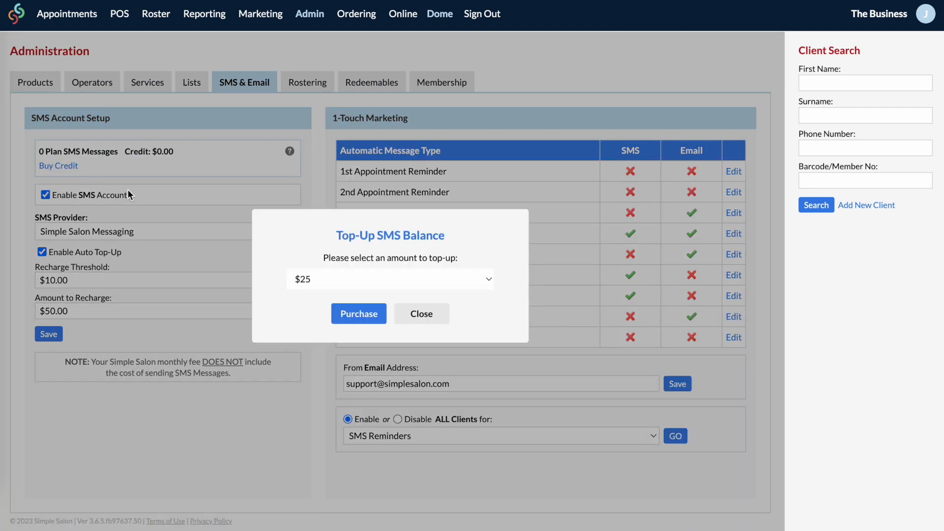
{"action": "left_click", "coordinate": [386, 278]}
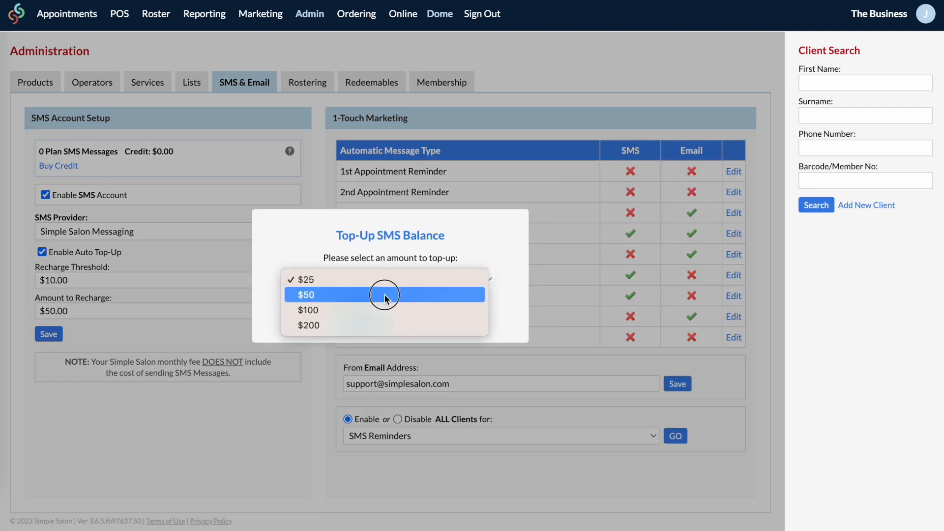
{"action": "left_click", "coordinate": [385, 295]}
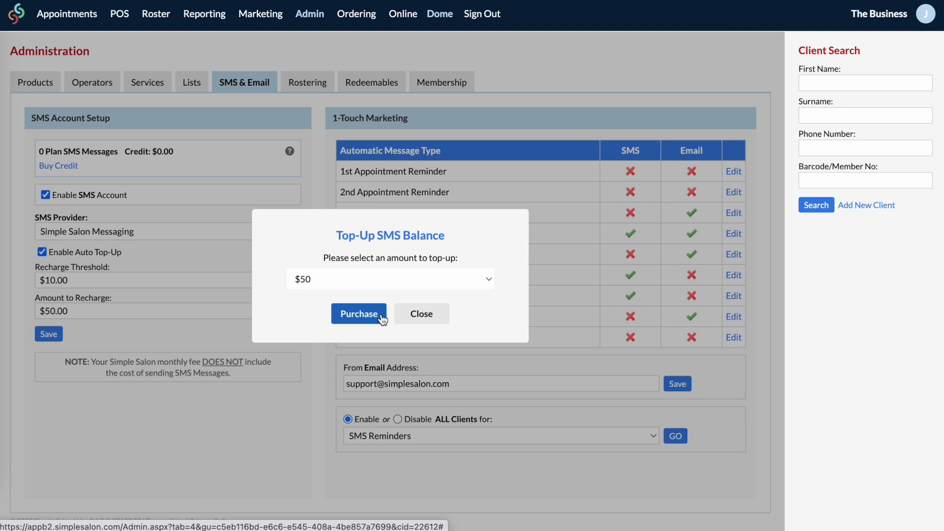
{"action": "left_click", "coordinate": [929, 15]}
{"action": "left_click", "coordinate": [844, 155]}
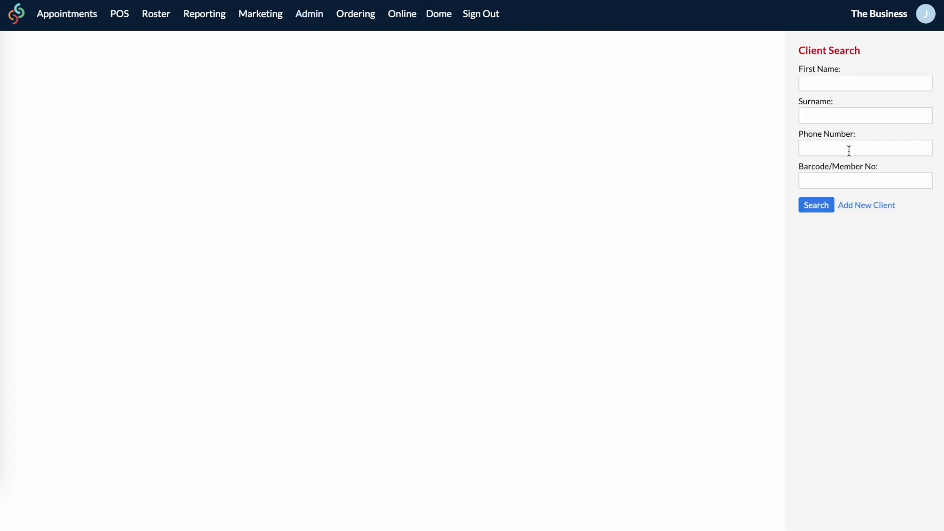
Step: Leave the account details for the Admin area's SMS & Email settings
{"action": "left_click", "coordinate": [753, 53]}
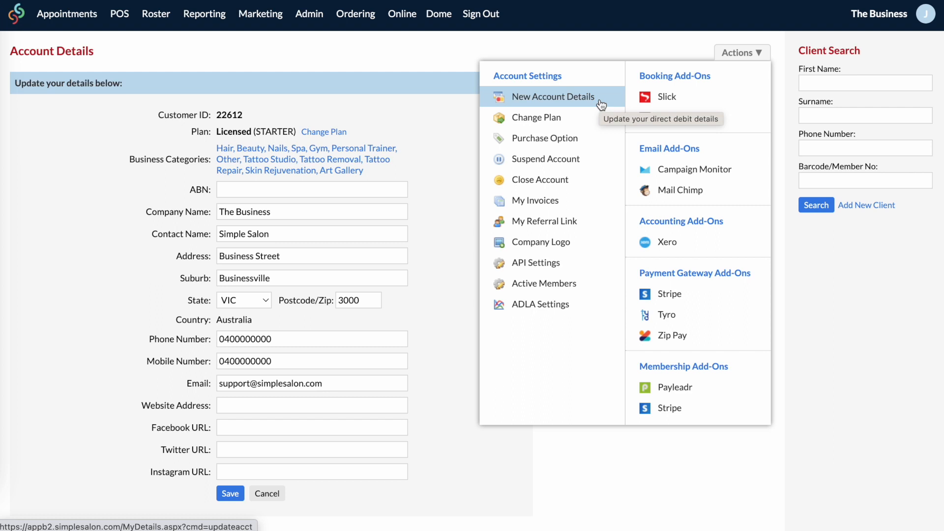
{"action": "left_click", "coordinate": [317, 16]}
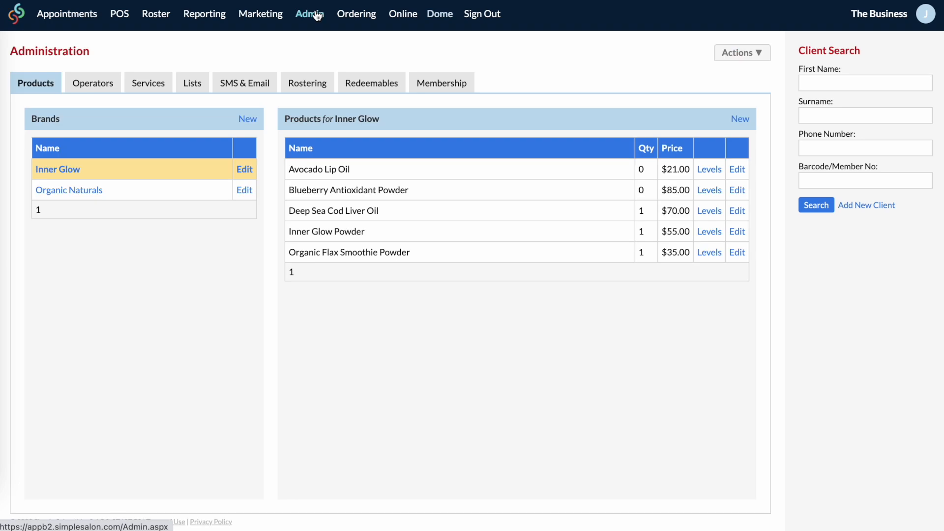
{"action": "left_click", "coordinate": [240, 88]}
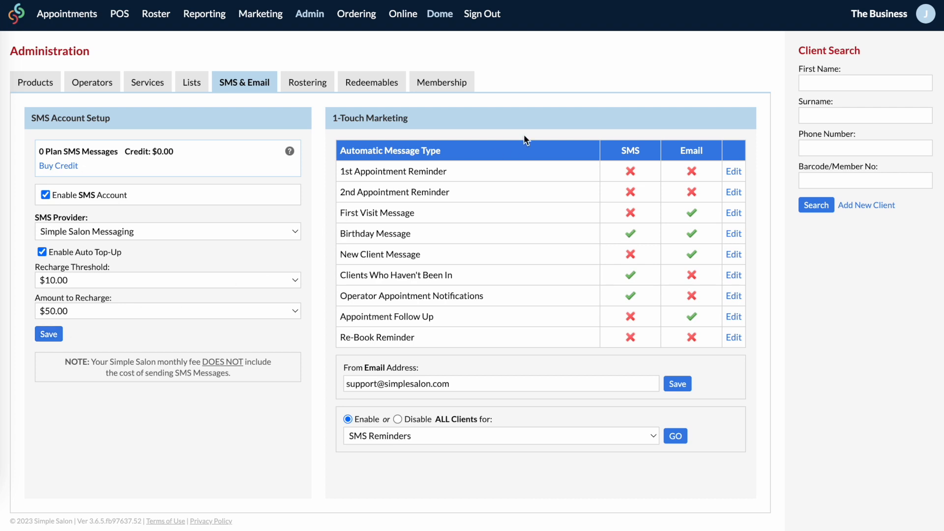
Step: Preview the 1st Appointment Reminder's SMS template and check the Lists page without changes
{"action": "left_click", "coordinate": [740, 174]}
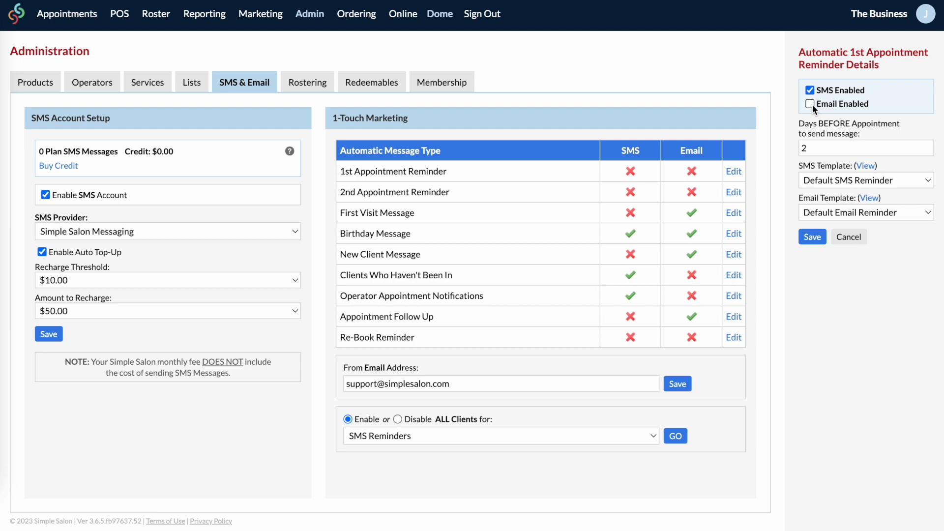
{"action": "left_click", "coordinate": [866, 167]}
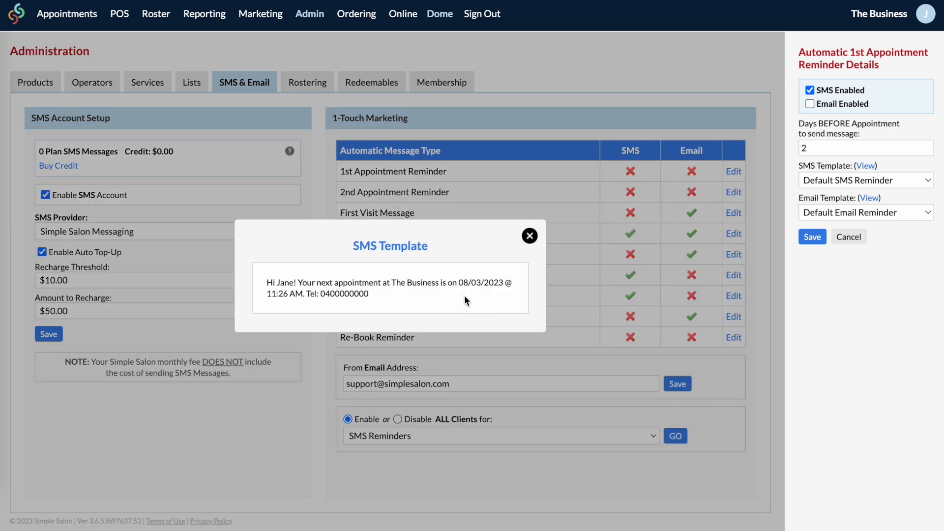
{"action": "left_click", "coordinate": [530, 237]}
{"action": "left_click", "coordinate": [193, 85]}
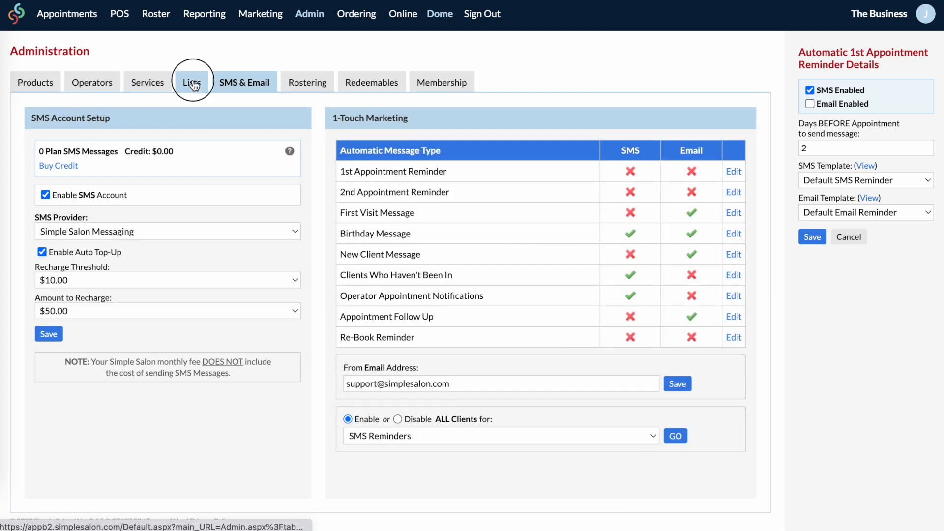
{"action": "left_click", "coordinate": [188, 116]}
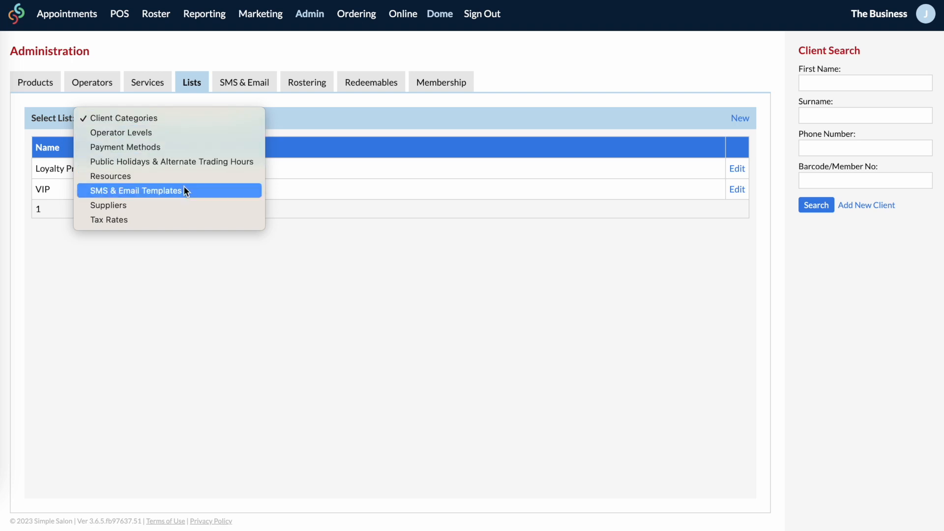
{"action": "left_click", "coordinate": [257, 85]}
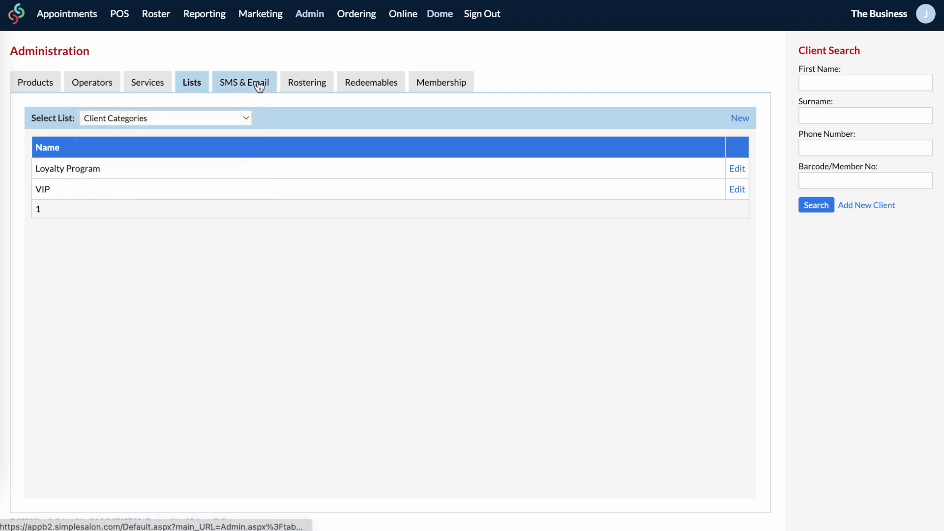
{"action": "left_click", "coordinate": [259, 86]}
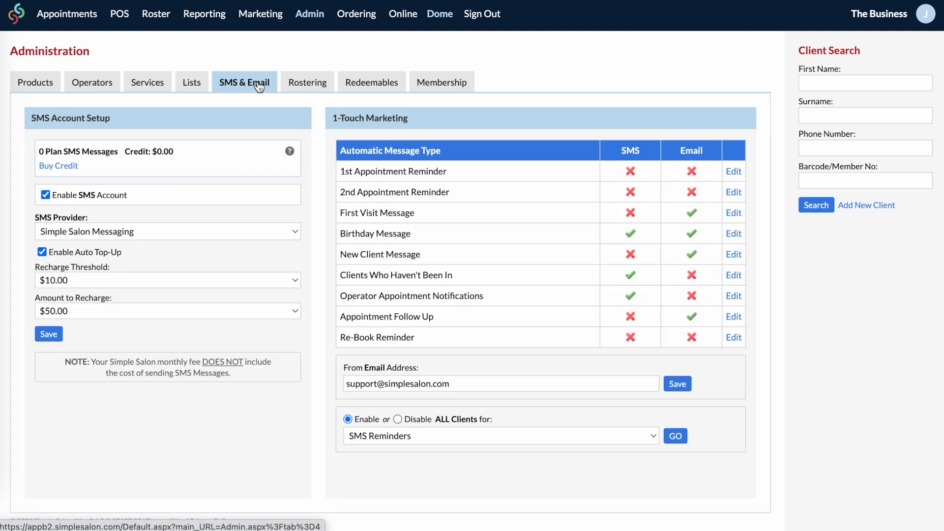
Step: Set the 1st Appointment Reminder's SMS template to Default SMS Reminder and save
{"action": "left_click", "coordinate": [732, 175]}
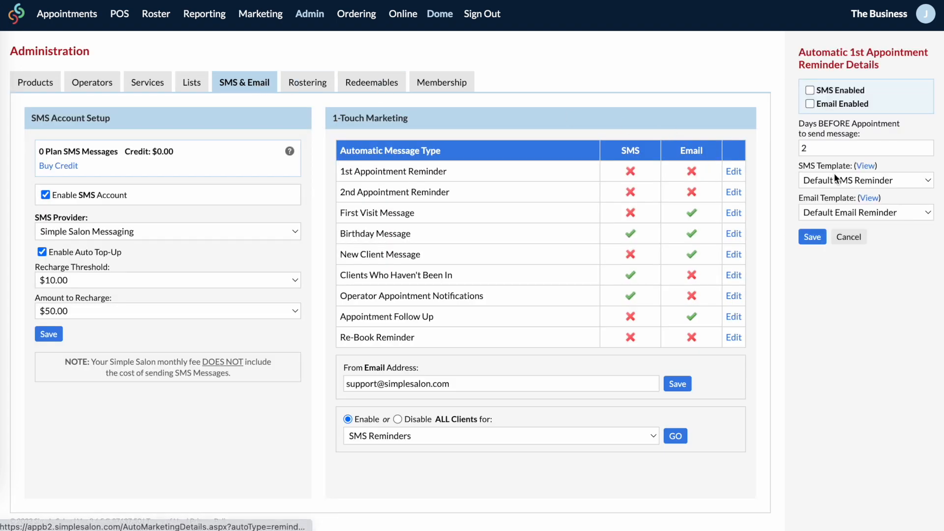
{"action": "left_click", "coordinate": [898, 181]}
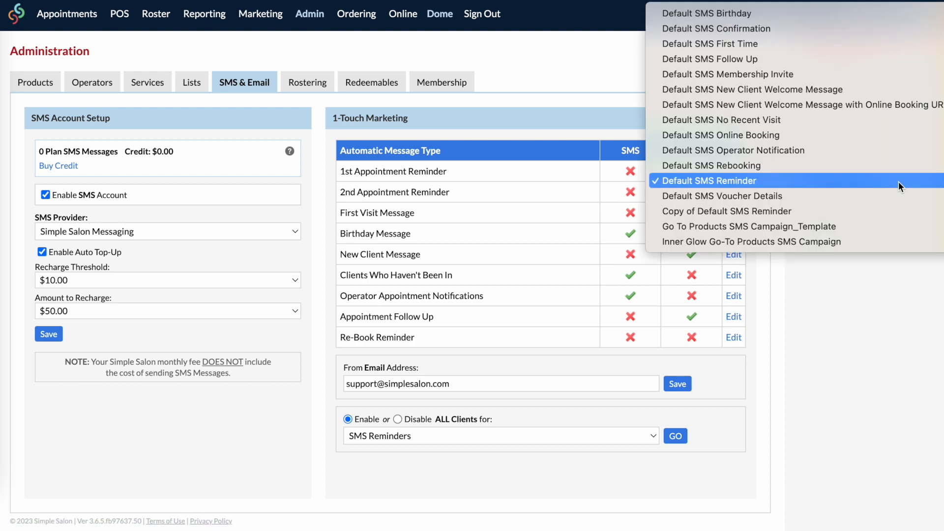
{"action": "left_click", "coordinate": [893, 178]}
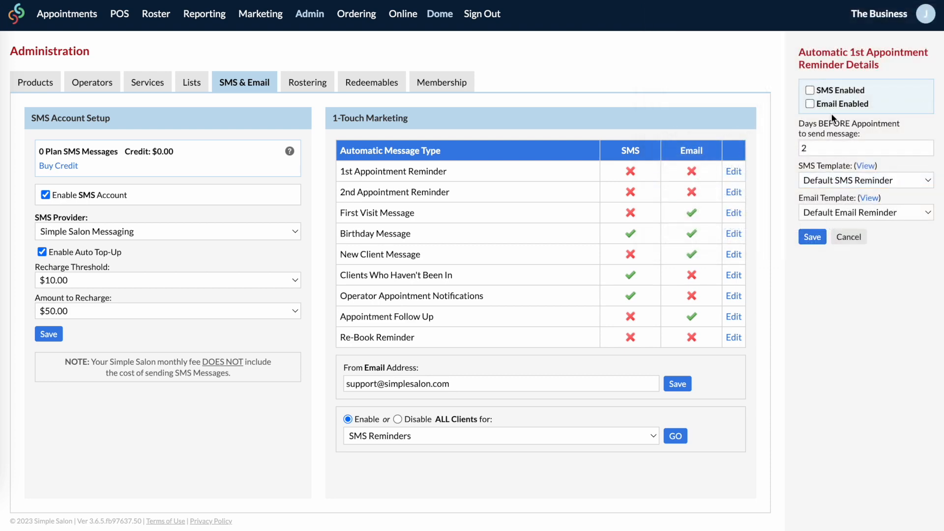
{"action": "left_click", "coordinate": [813, 237]}
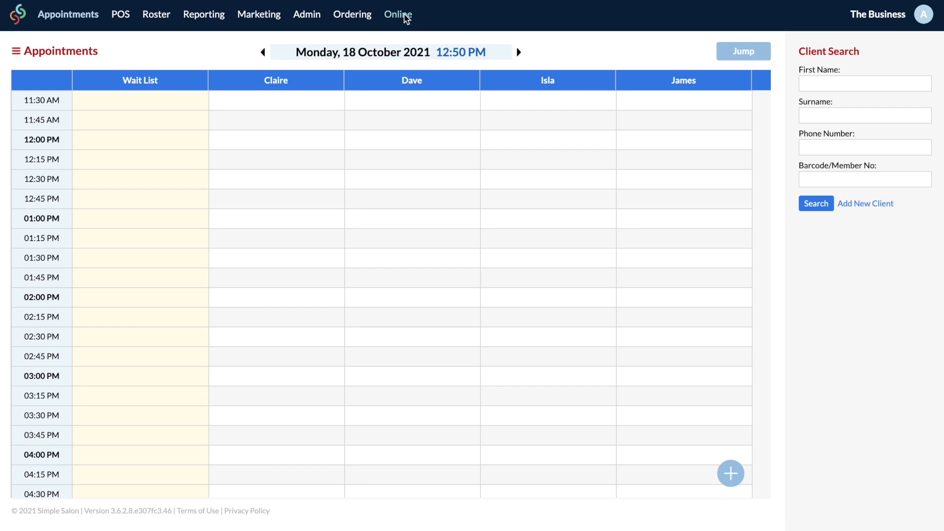
{"action": "left_click", "coordinate": [404, 16]}
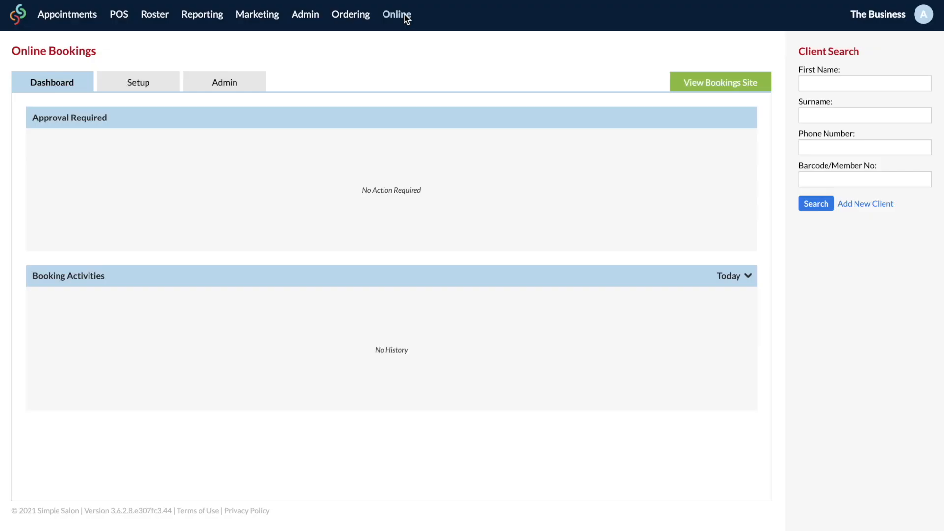
Step: In the online bookings setup, add the first staff member as an online operator
{"action": "left_click", "coordinate": [160, 84]}
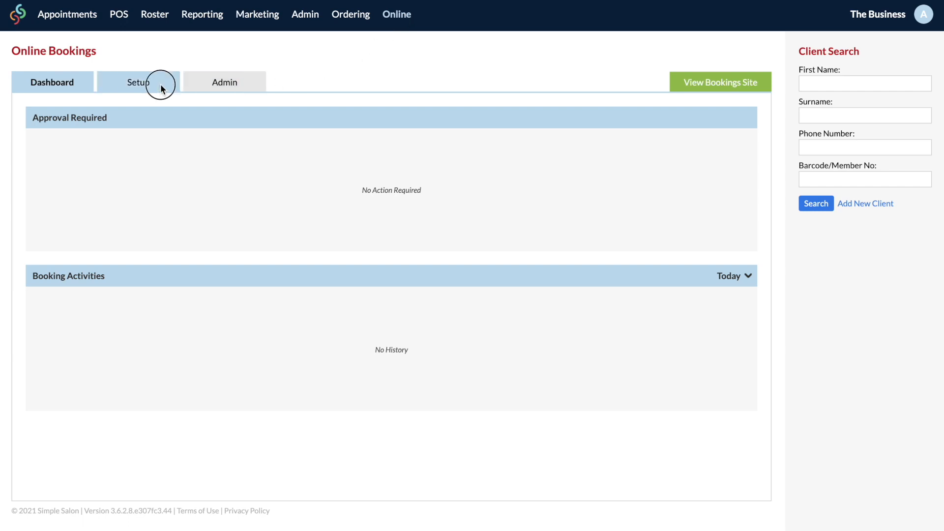
{"action": "left_click", "coordinate": [46, 118]}
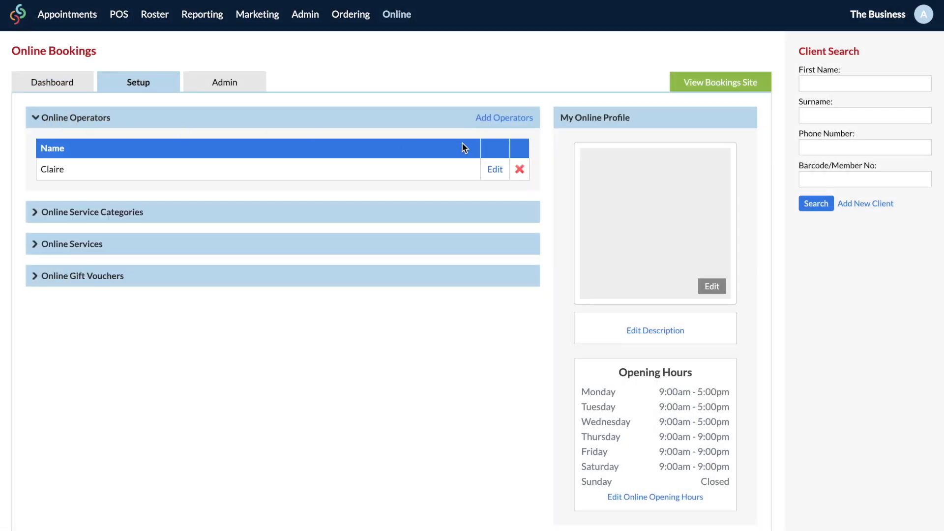
{"action": "left_click", "coordinate": [511, 117]}
{"action": "left_click", "coordinate": [471, 261]}
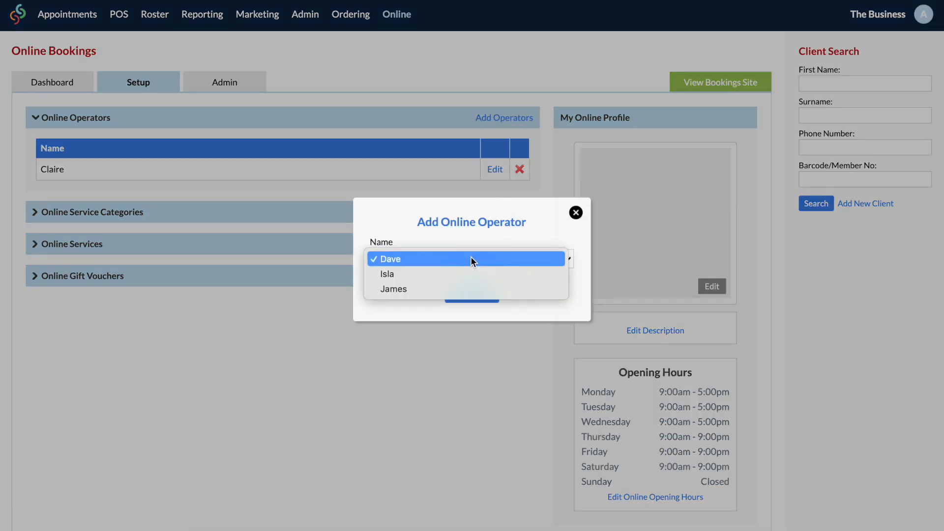
{"action": "left_click", "coordinate": [470, 259]}
{"action": "left_click", "coordinate": [471, 294]}
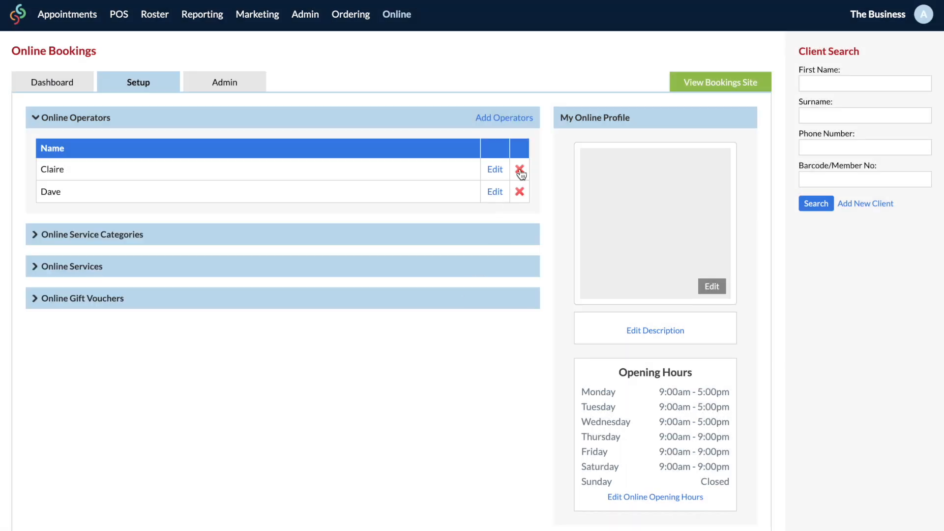
Step: Add two more staff as online operators, bringing the total to four
{"action": "left_click", "coordinate": [517, 117]}
{"action": "left_click", "coordinate": [474, 296]}
{"action": "left_click", "coordinate": [510, 116]}
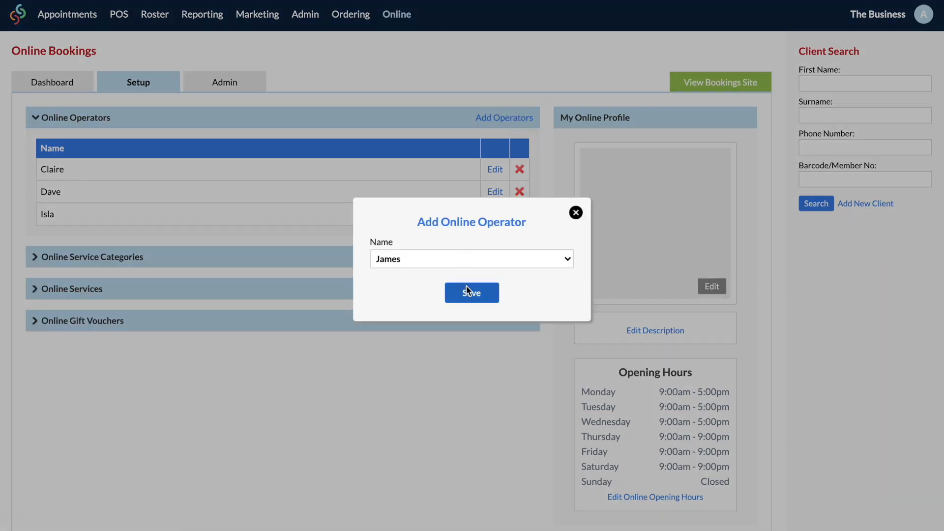
{"action": "left_click", "coordinate": [467, 291]}
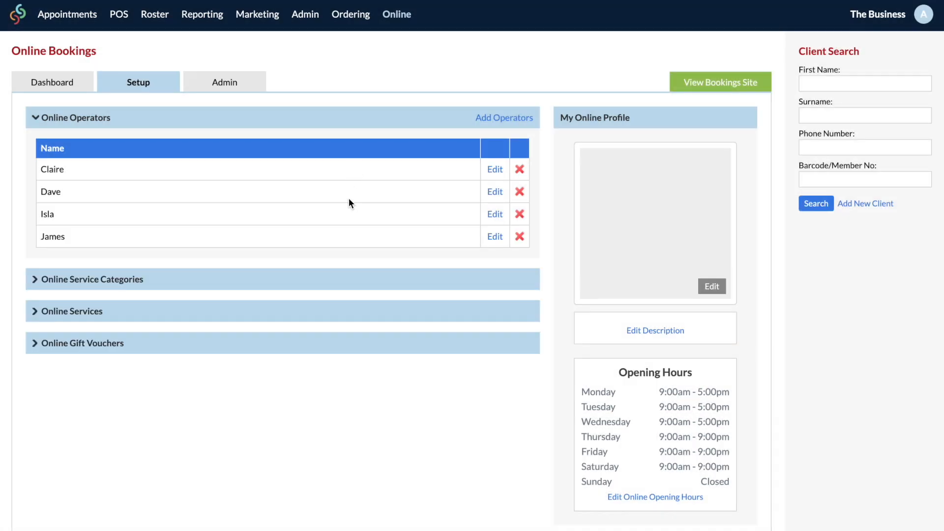
{"action": "left_click", "coordinate": [55, 281]}
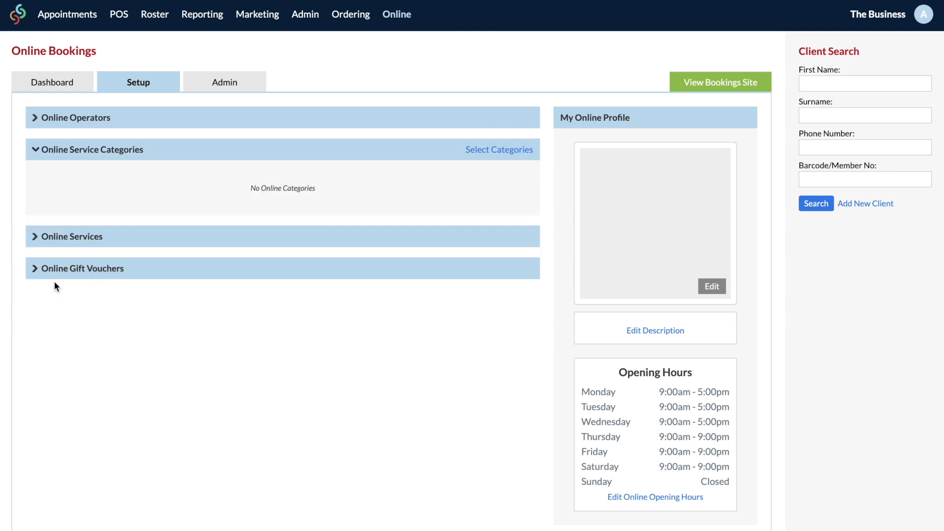
Step: Select Hair Colouring and Highlights and Wax as the online service categories and save
{"action": "left_click", "coordinate": [504, 150]}
{"action": "scroll", "coordinate": [500, 282], "scroll_direction": "down", "scroll_amount": 2}
{"action": "scroll", "coordinate": [500, 279], "scroll_direction": "down", "scroll_amount": 9}
{"action": "scroll", "coordinate": [500, 280], "scroll_direction": "down", "scroll_amount": 10}
{"action": "scroll", "coordinate": [499, 277], "scroll_direction": "down", "scroll_amount": 10}
{"action": "scroll", "coordinate": [518, 254], "scroll_direction": "down", "scroll_amount": 10}
{"action": "left_click", "coordinate": [489, 367]}
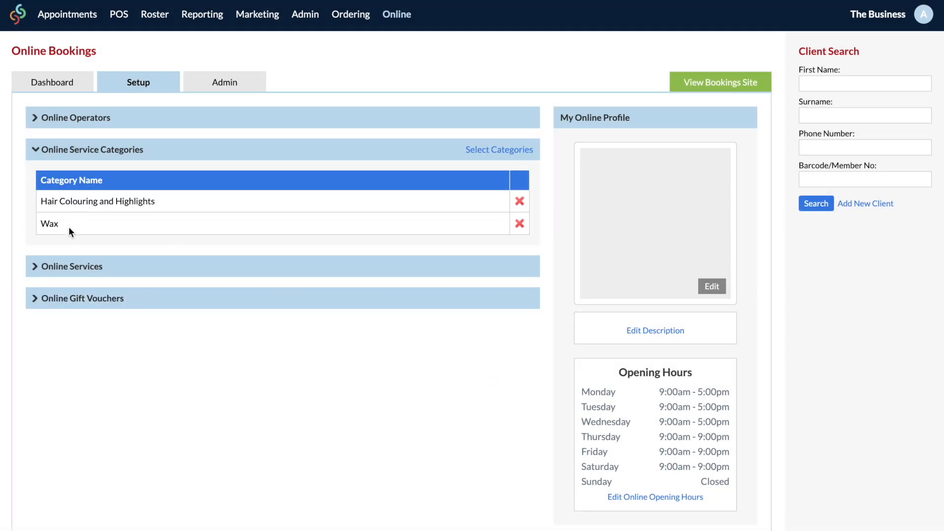
{"action": "left_click", "coordinate": [57, 267]}
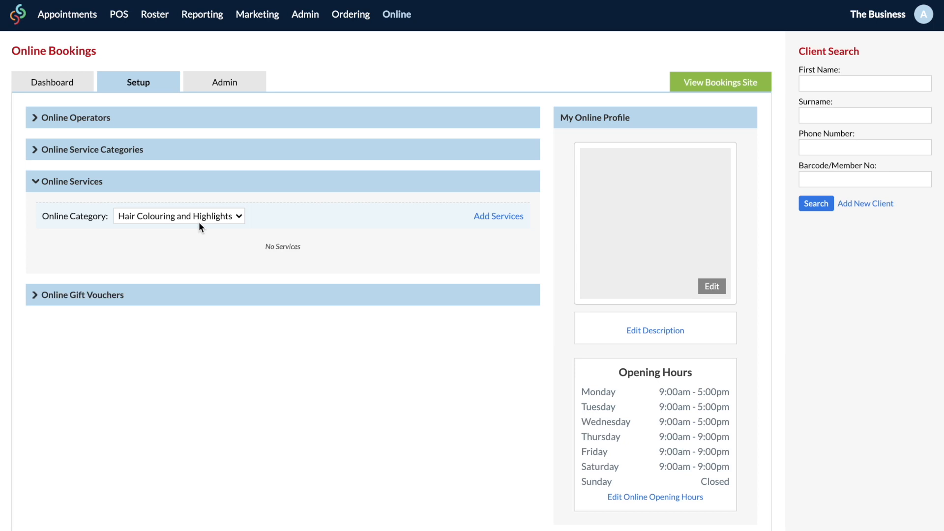
Step: Add Full Highlights and Organic Colour Melt to the Hair Colouring and Highlights online category
{"action": "left_click", "coordinate": [487, 219]}
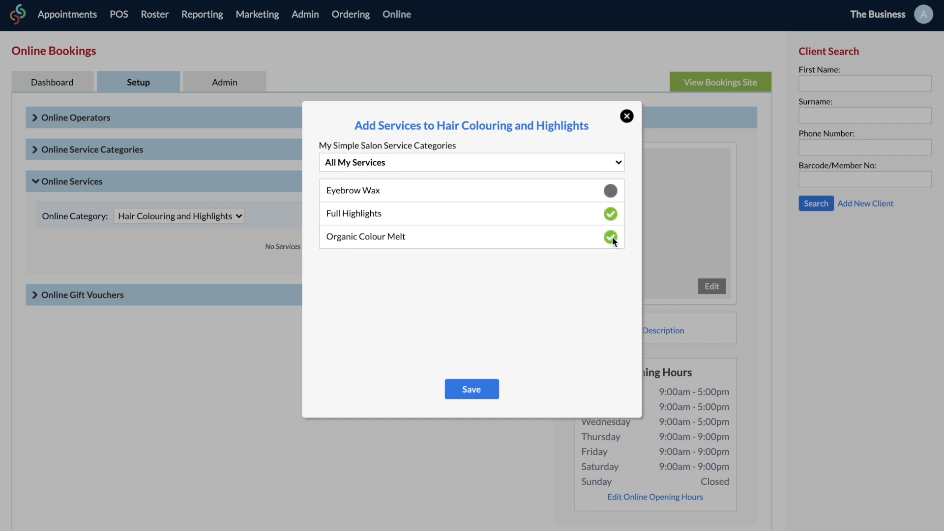
{"action": "left_click", "coordinate": [470, 384]}
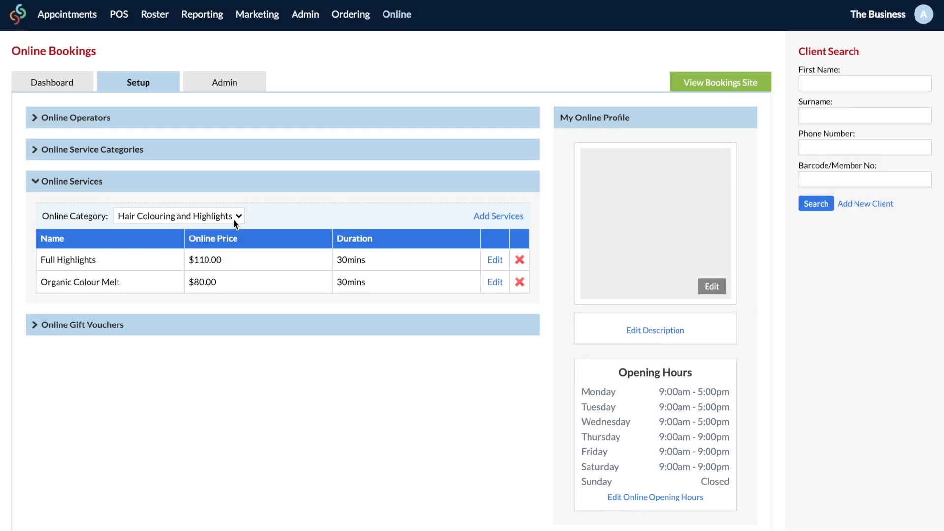
{"action": "left_click", "coordinate": [233, 218]}
{"action": "left_click", "coordinate": [231, 230]}
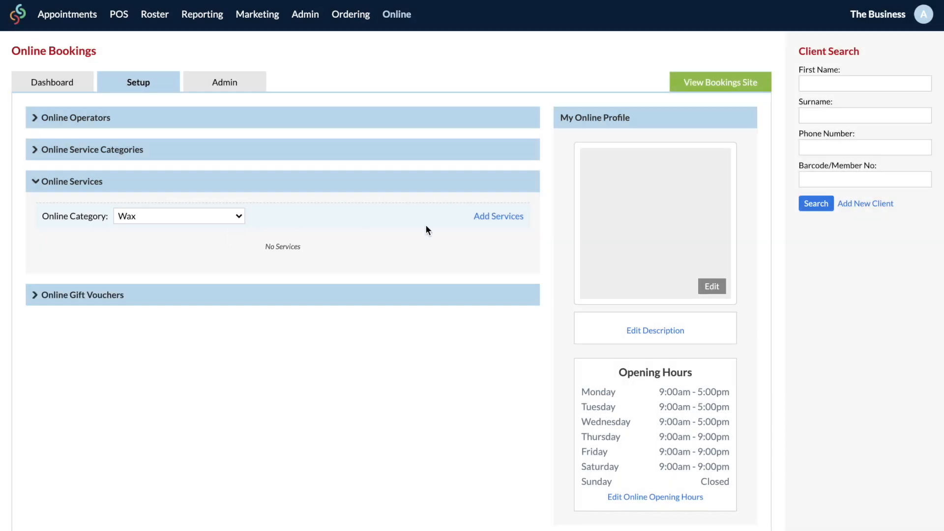
Step: Add Eyebrow Wax to the Wax online category
{"action": "left_click", "coordinate": [496, 216]}
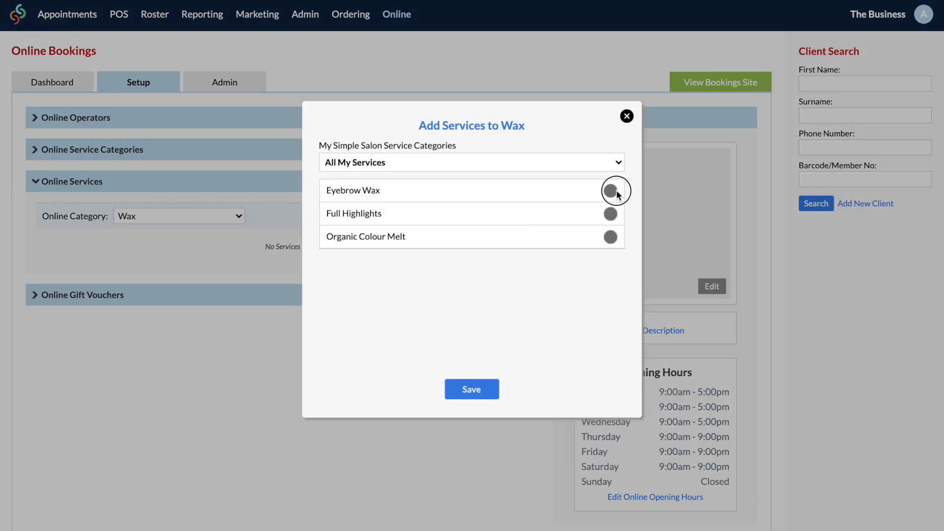
{"action": "left_click", "coordinate": [488, 386]}
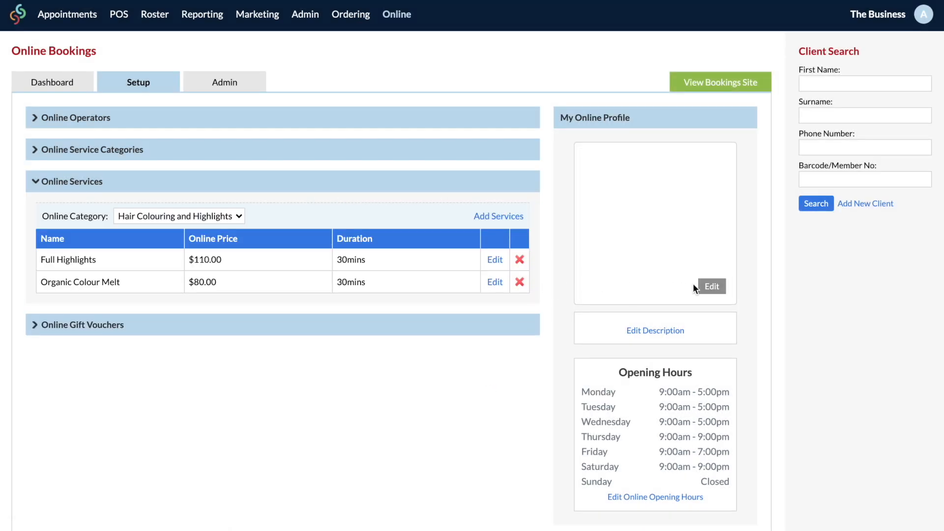
{"action": "left_click", "coordinate": [707, 286]}
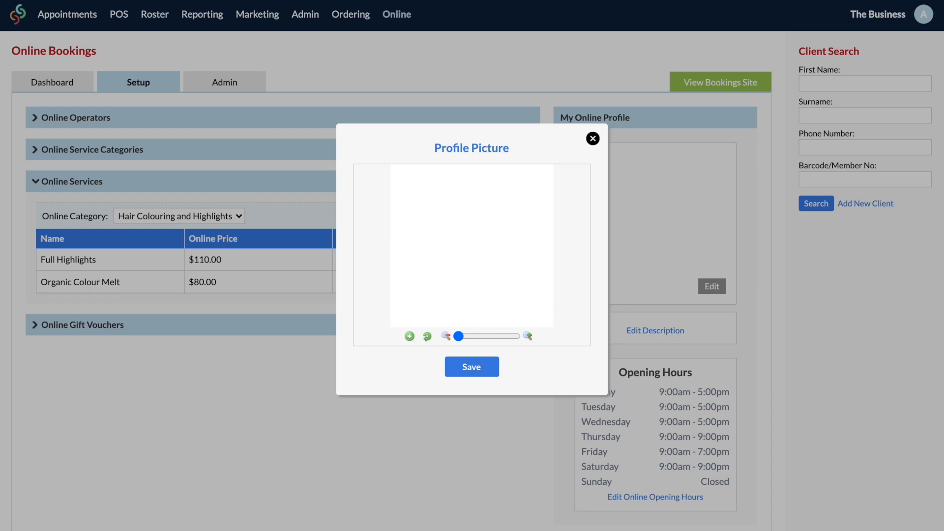
Step: Save the salon photo as profile picture and the description 'Welcome to The Business where the service is fantastic and the coffee is great!'
{"action": "left_click_drag", "start_coordinate": [943, 211], "coordinate": [482, 253]}
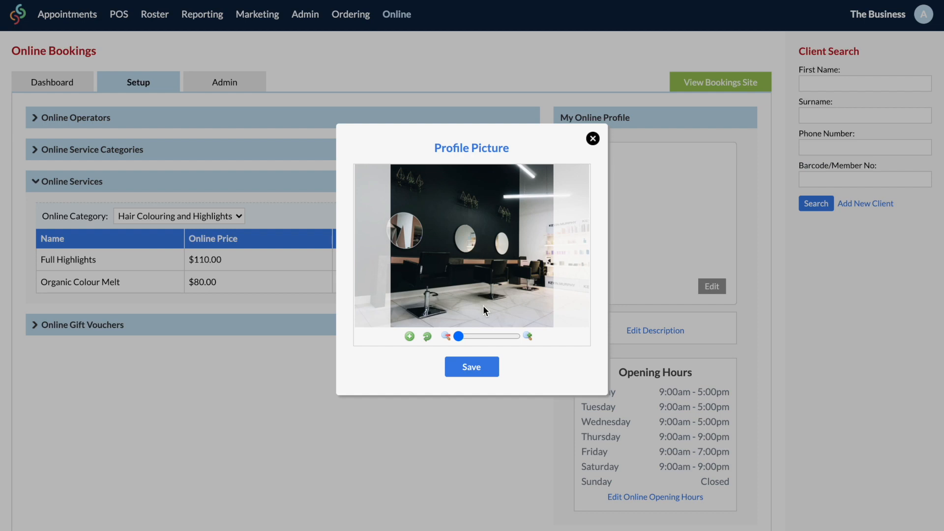
{"action": "left_click", "coordinate": [479, 366]}
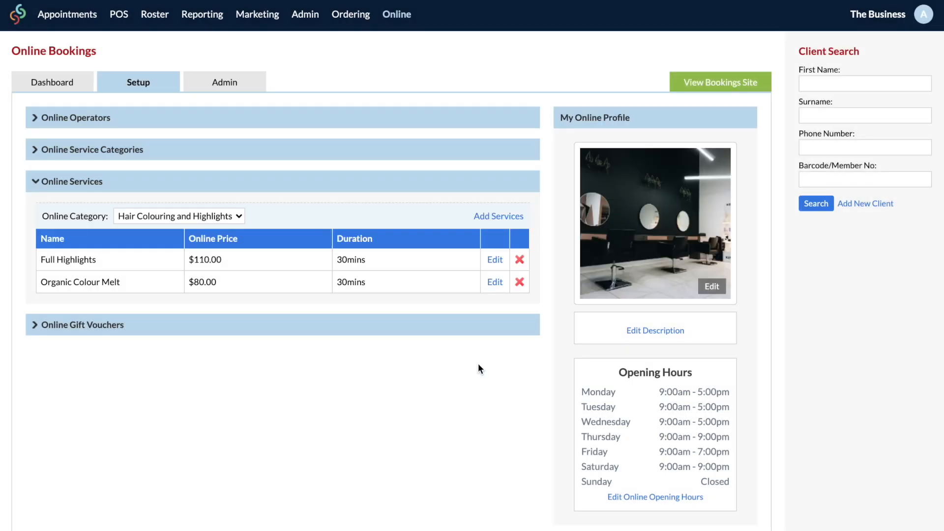
{"action": "left_click", "coordinate": [649, 330]}
{"action": "left_click", "coordinate": [523, 247]}
{"action": "type", "text": "Welcome to The Business where the service is fan"}
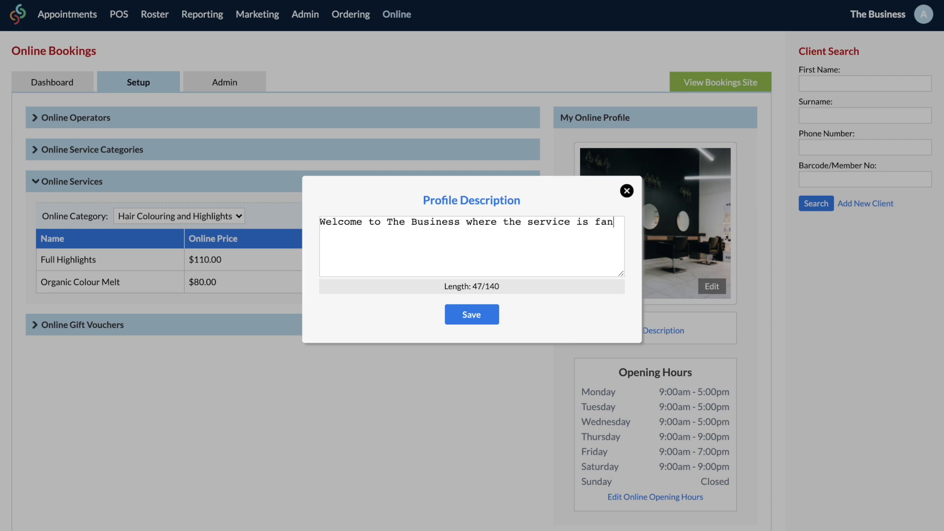
{"action": "type", "text": "tastic and the coffee is great!"}
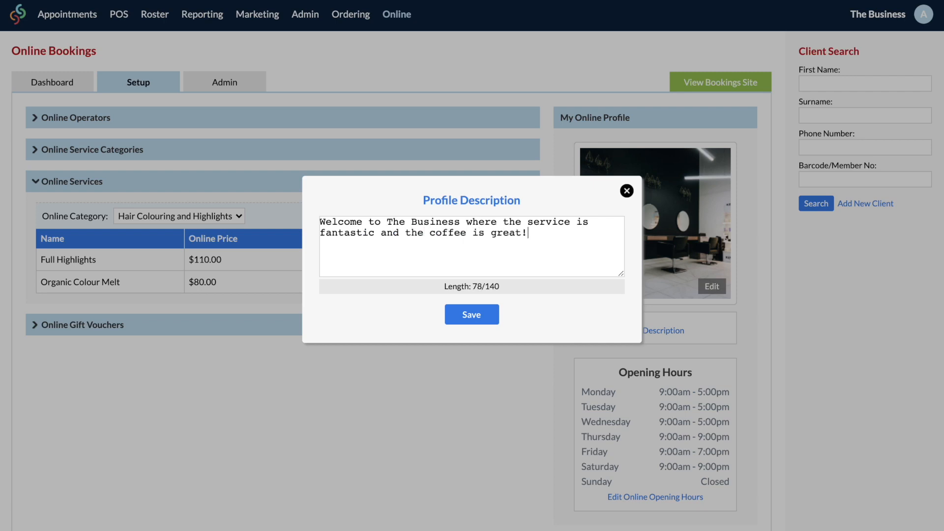
{"action": "left_click", "coordinate": [471, 316]}
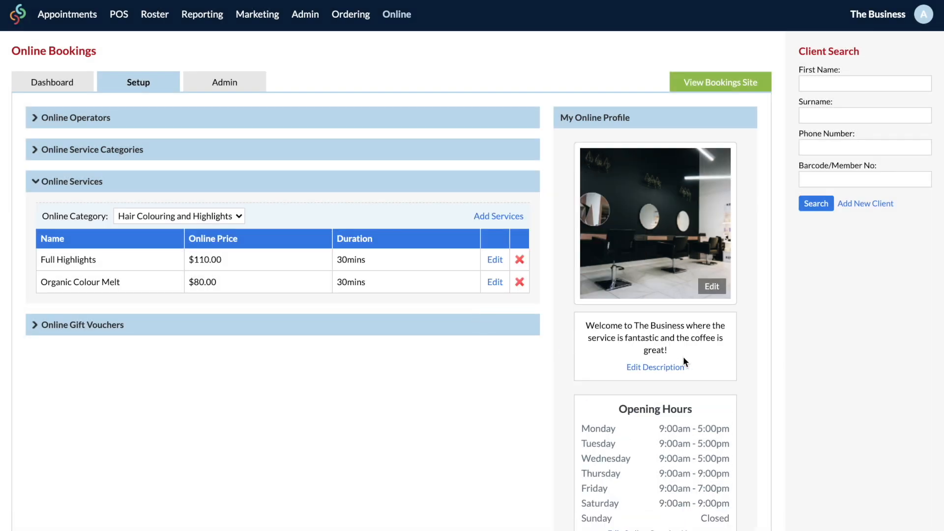
{"action": "scroll", "coordinate": [682, 356], "scroll_direction": "down", "scroll_amount": 1}
Step: Change Saturday's online booking closing time from 9:00 PM to 7:45 PM and save
{"action": "left_click", "coordinate": [666, 499]}
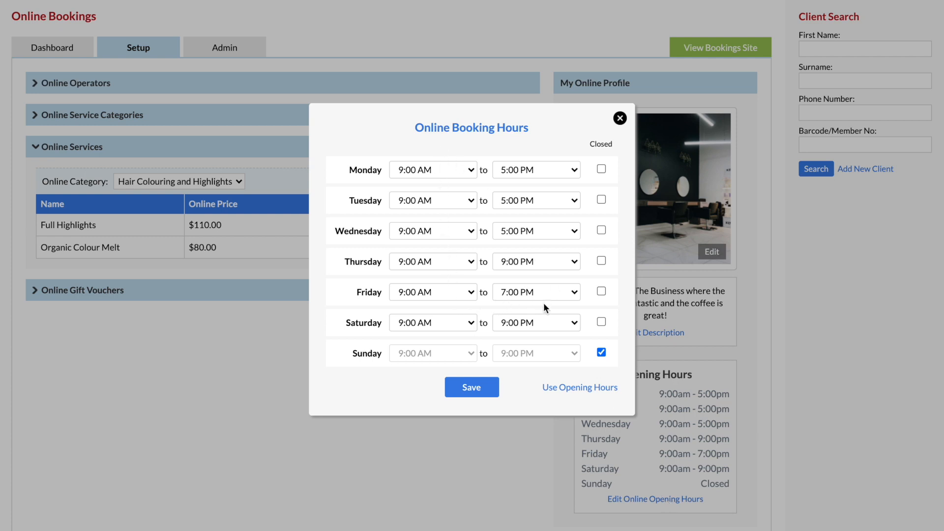
{"action": "left_click", "coordinate": [543, 323]}
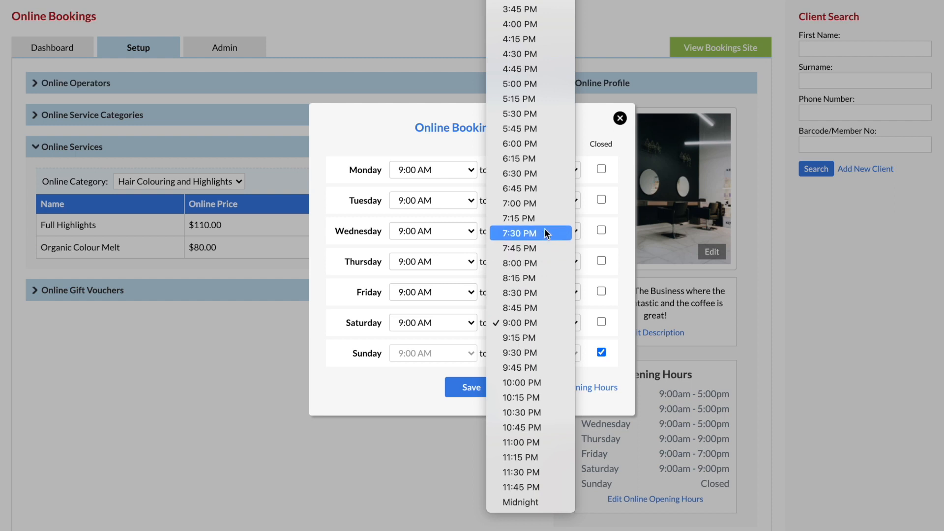
{"action": "left_click", "coordinate": [544, 246]}
{"action": "left_click", "coordinate": [486, 386]}
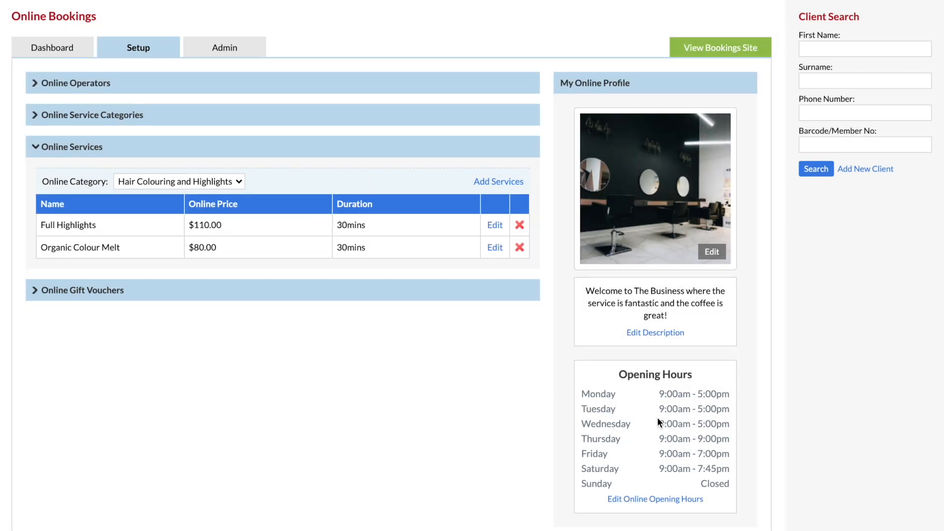
{"action": "scroll", "coordinate": [659, 435], "scroll_direction": "up", "scroll_amount": 2}
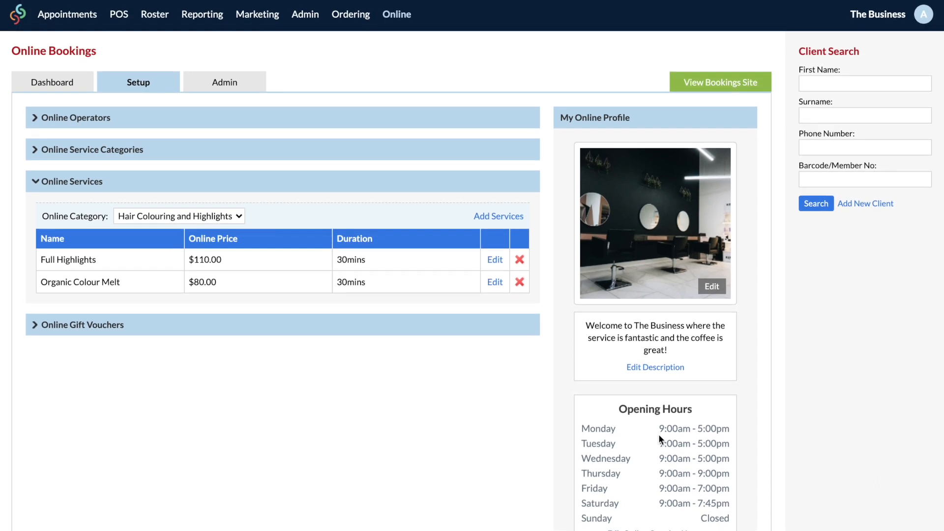
Step: In the Admin settings, copy the booking site URL and then its embed code
{"action": "left_click", "coordinate": [234, 82]}
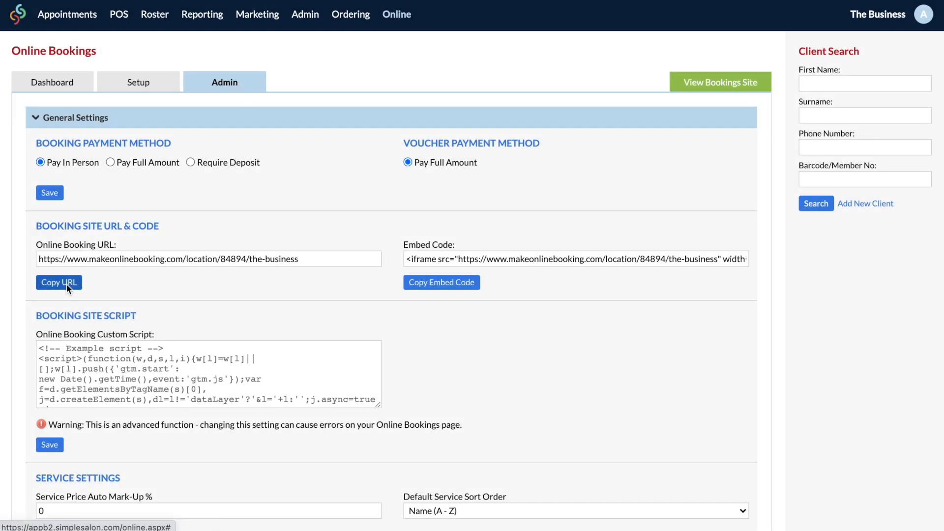
{"action": "left_click", "coordinate": [66, 284]}
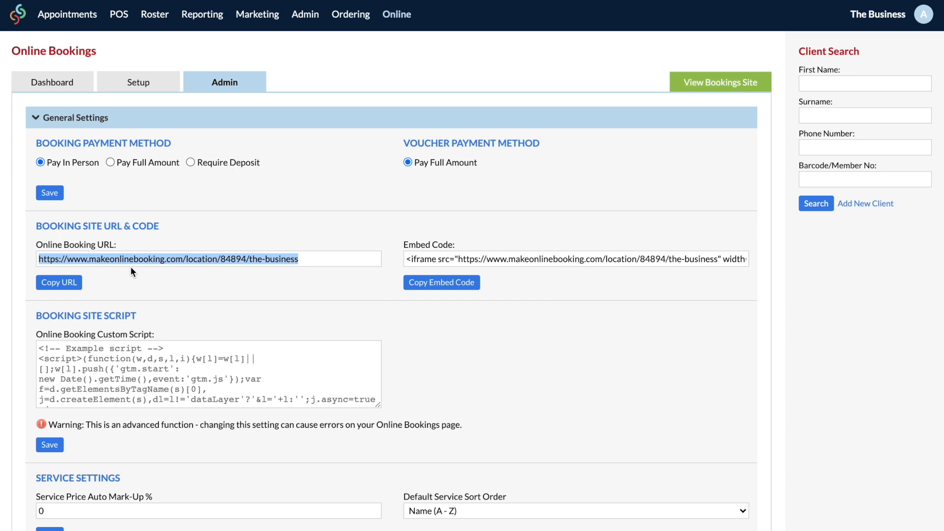
{"action": "left_click", "coordinate": [462, 284]}
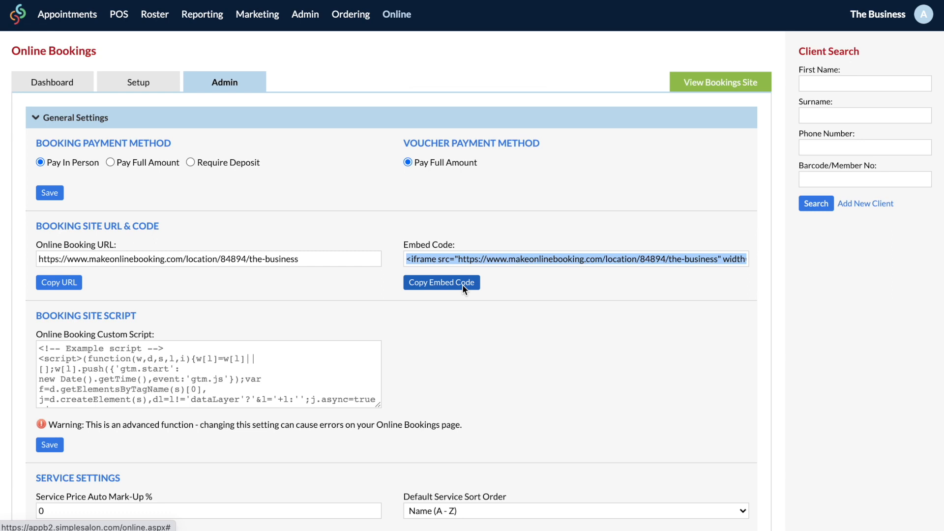
{"action": "scroll", "coordinate": [465, 307], "scroll_direction": "down", "scroll_amount": 2}
{"action": "scroll", "coordinate": [465, 309], "scroll_direction": "down", "scroll_amount": 5}
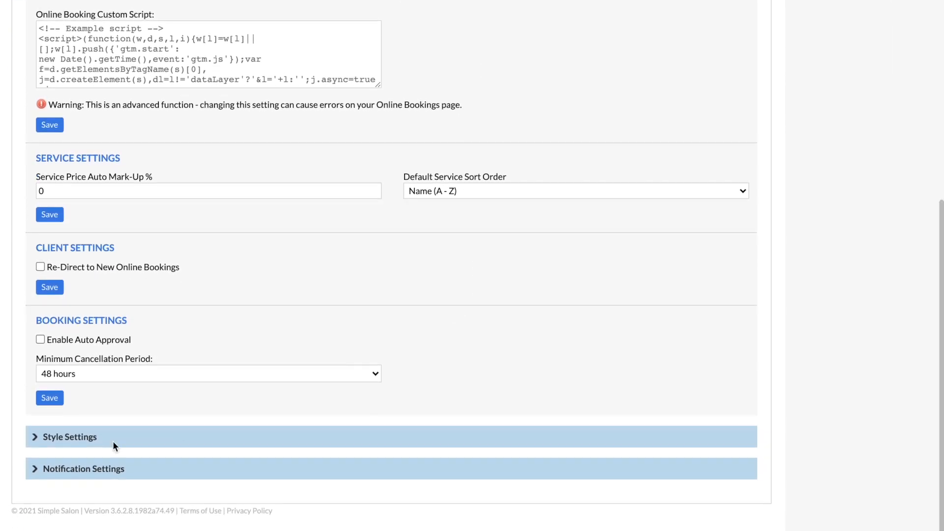
Step: Save button colour #8CE1D3 and text highlight #D0A0E1 in Style Settings, then expand Notification Settings
{"action": "left_click", "coordinate": [81, 435]}
{"action": "left_click", "coordinate": [49, 244]}
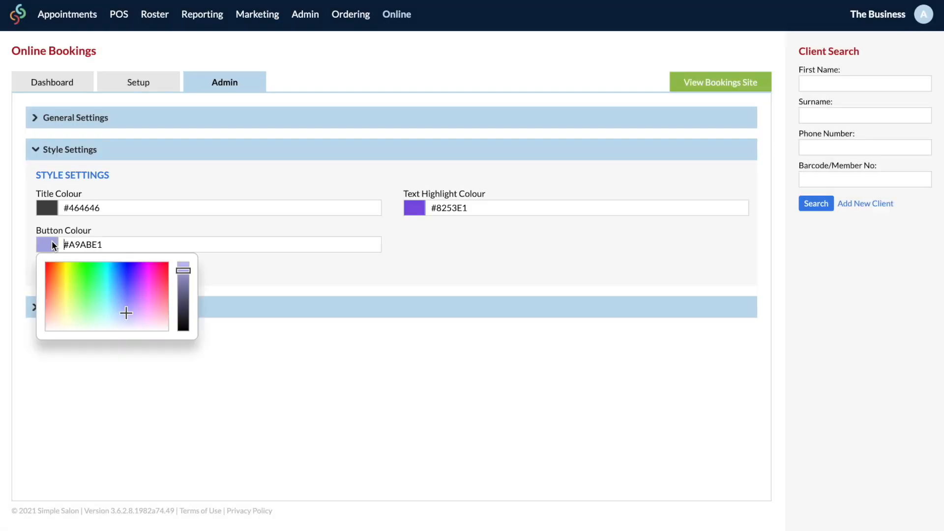
{"action": "left_click", "coordinate": [103, 304]}
{"action": "left_click", "coordinate": [414, 208]}
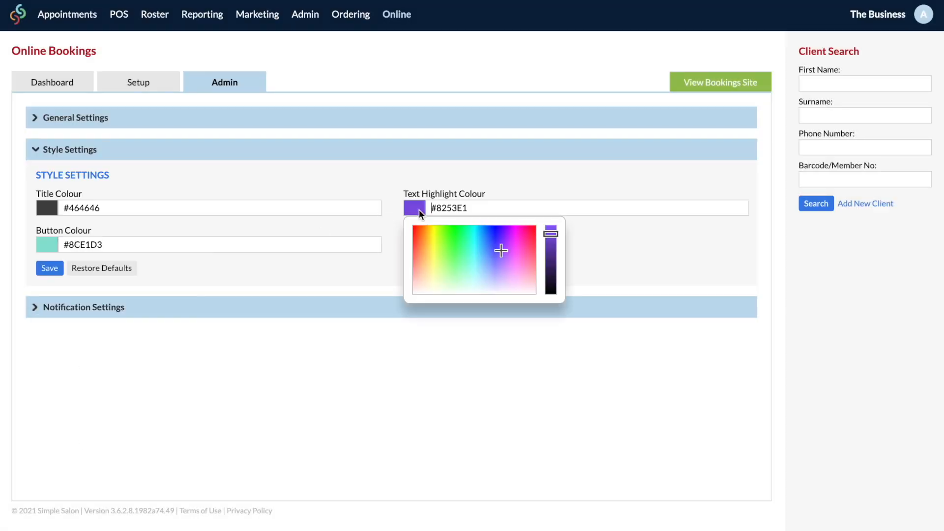
{"action": "left_click", "coordinate": [508, 274]}
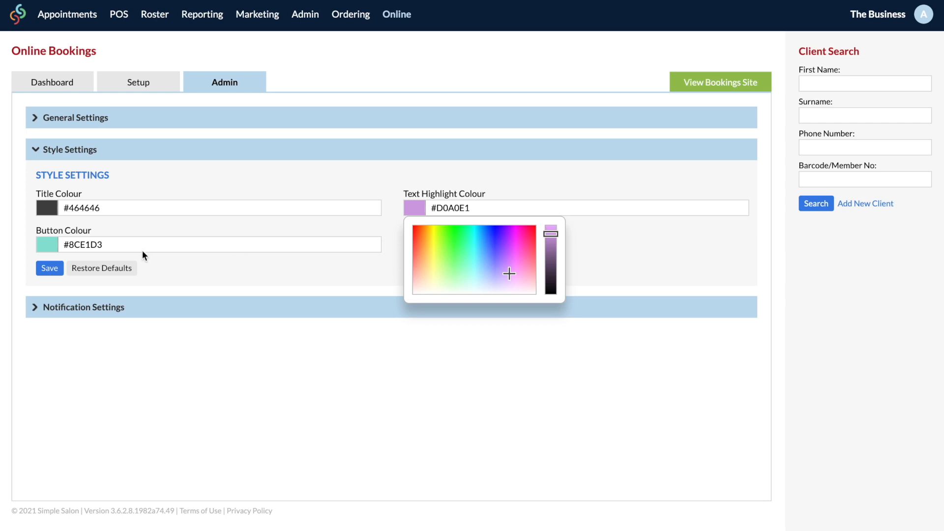
{"action": "left_click", "coordinate": [45, 270]}
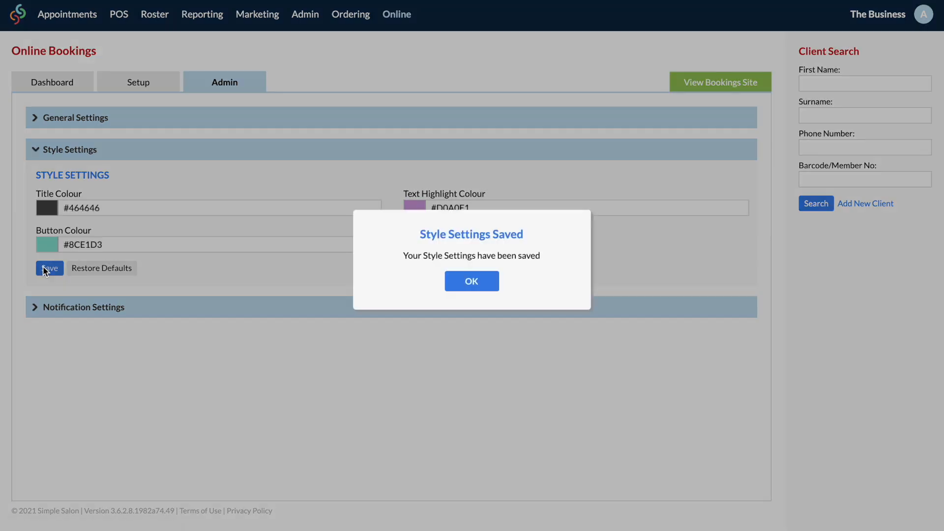
{"action": "left_click", "coordinate": [478, 281]}
{"action": "left_click", "coordinate": [50, 306]}
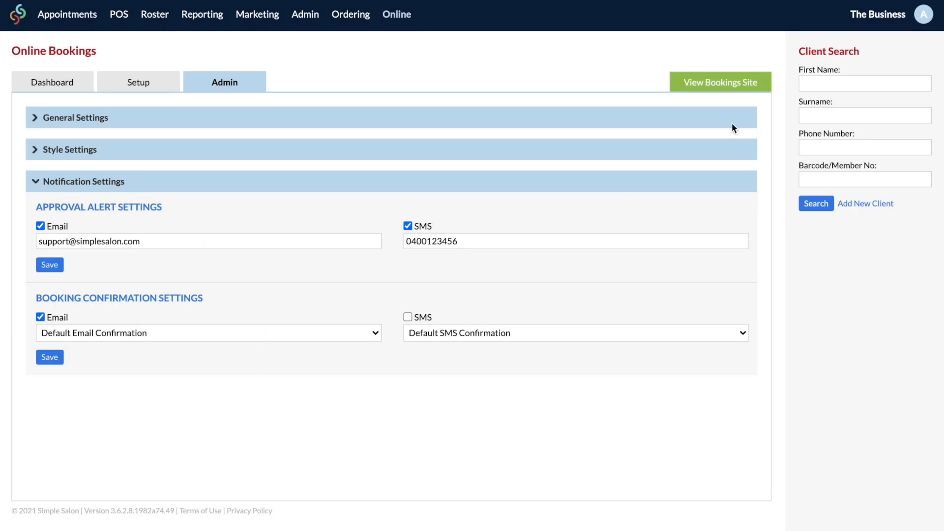
Step: On the booking site preview, add Deep Cleansing Facial and Organic Rosehip Micro Peel with any staff
{"action": "left_click", "coordinate": [732, 92]}
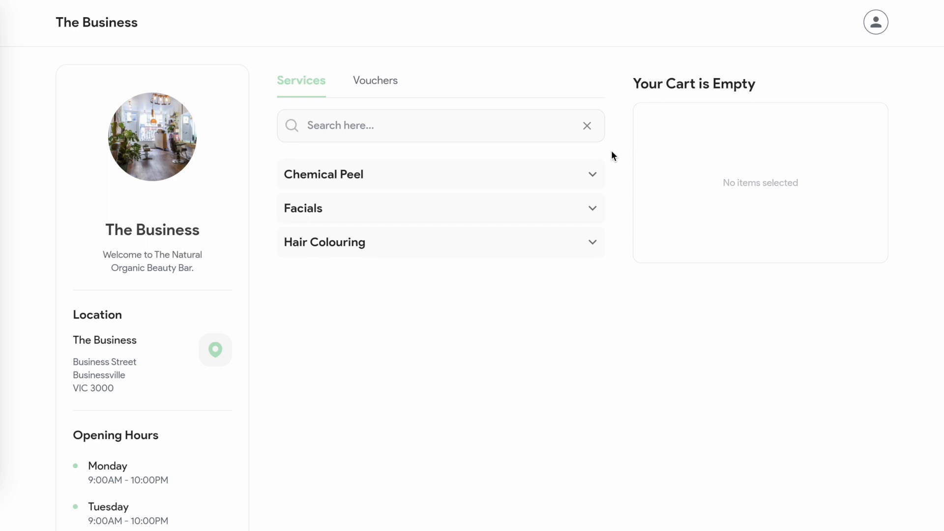
{"action": "left_click", "coordinate": [591, 209]}
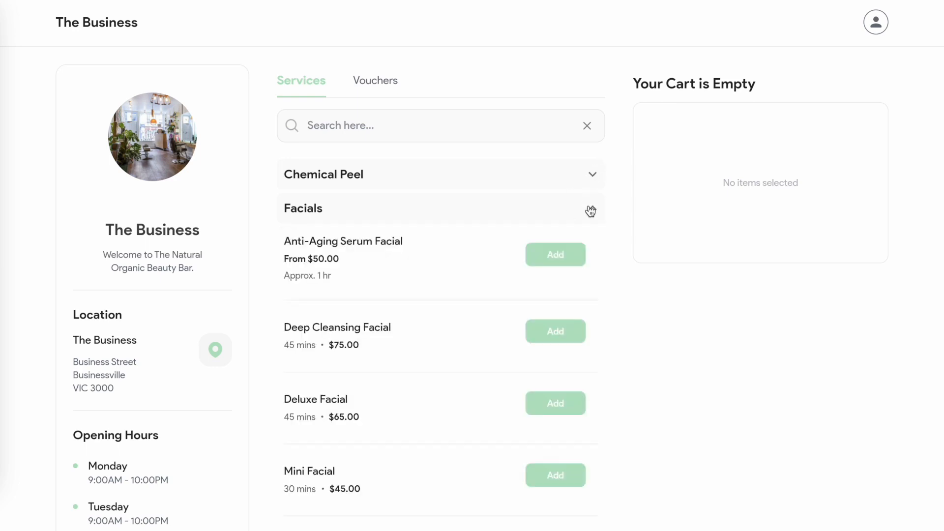
{"action": "left_click", "coordinate": [556, 331]}
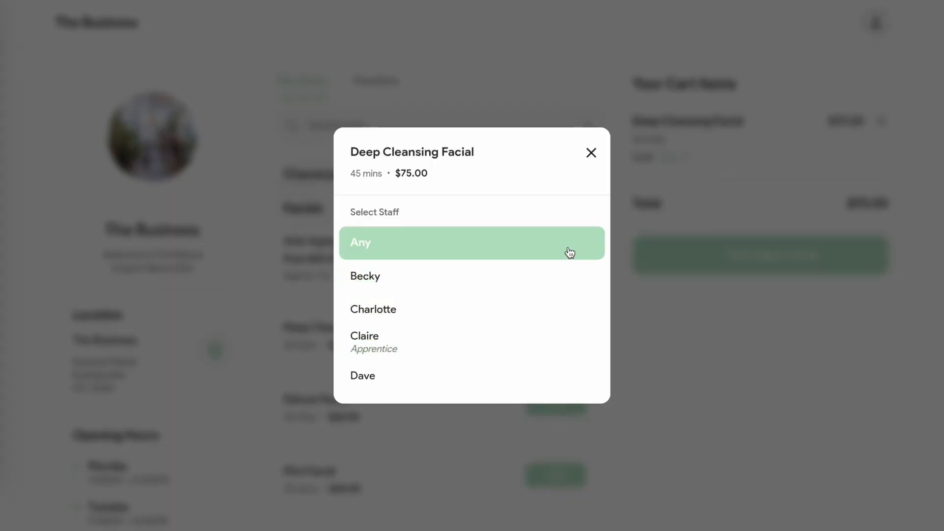
{"action": "left_click", "coordinate": [569, 252]}
{"action": "left_click", "coordinate": [594, 176]}
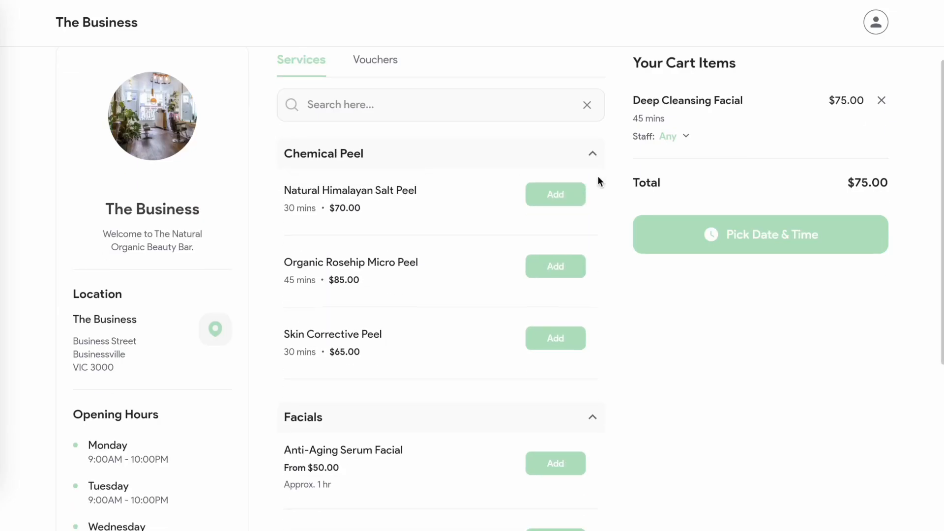
{"action": "left_click", "coordinate": [567, 267]}
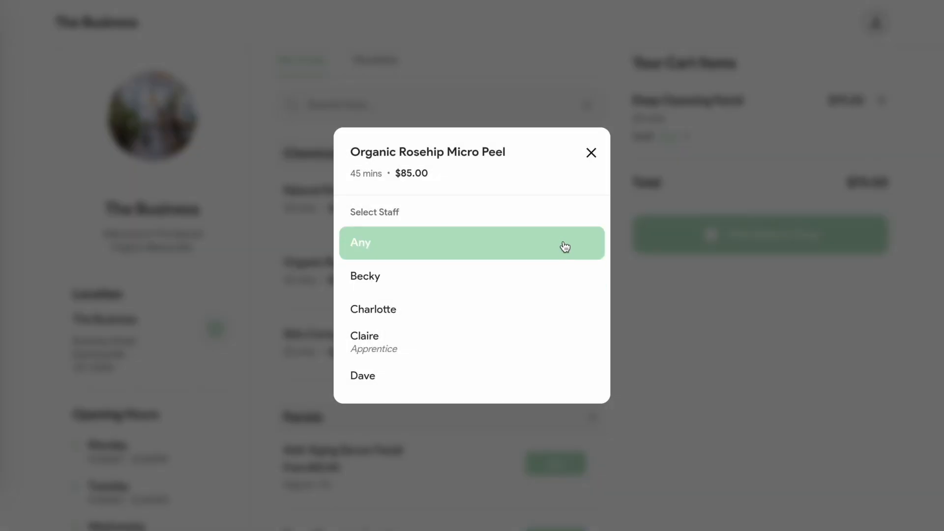
{"action": "left_click", "coordinate": [564, 246]}
Step: Book both services for 09:00 AM on 03 Apr 2023, paying in person
{"action": "left_click", "coordinate": [742, 306]}
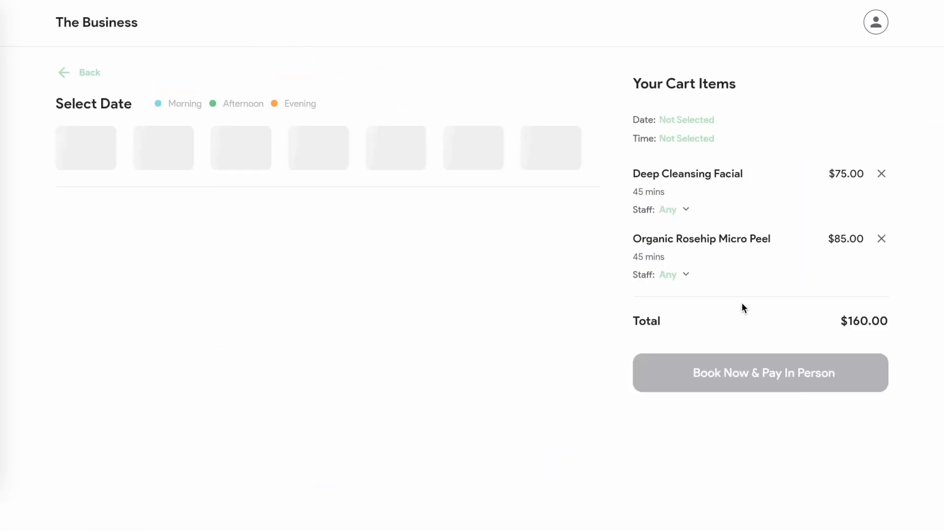
{"action": "left_click", "coordinate": [367, 256]}
{"action": "left_click", "coordinate": [396, 270]}
{"action": "scroll", "coordinate": [397, 270], "scroll_direction": "down", "scroll_amount": 1}
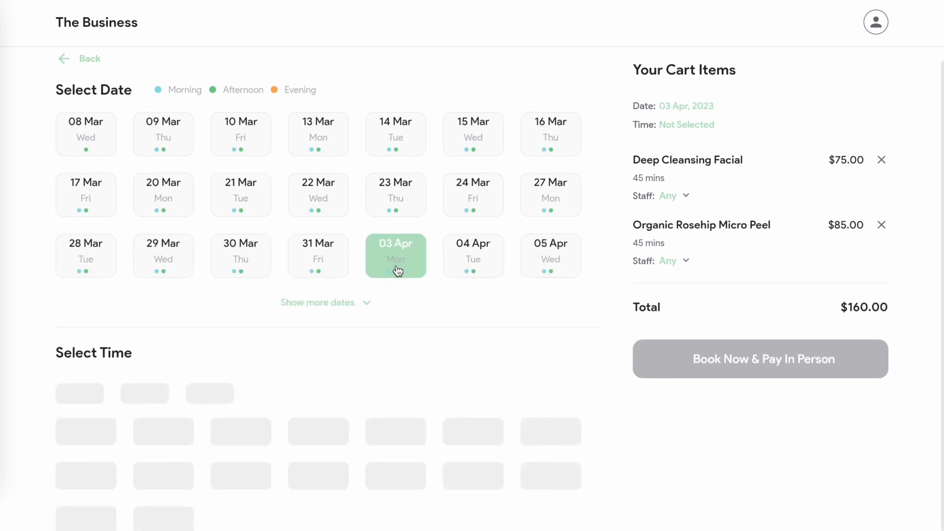
{"action": "left_click", "coordinate": [397, 391]}
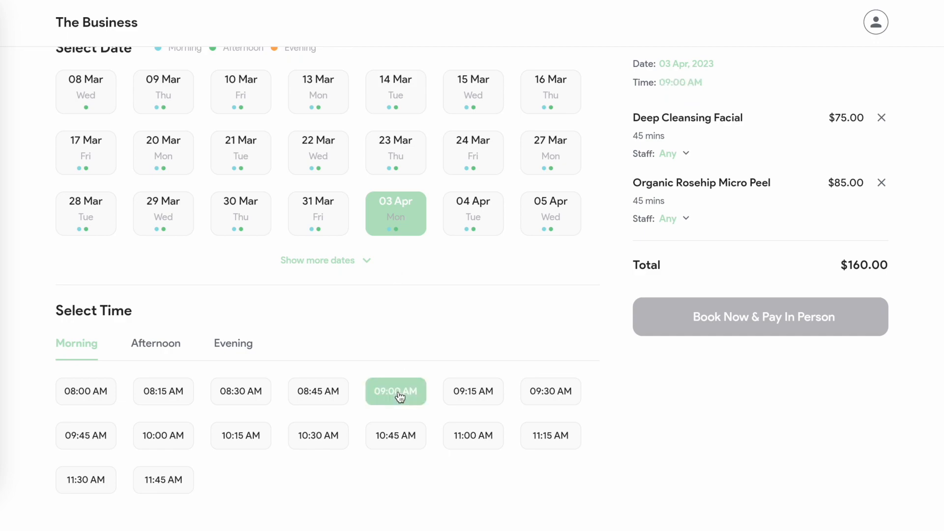
{"action": "left_click", "coordinate": [779, 326]}
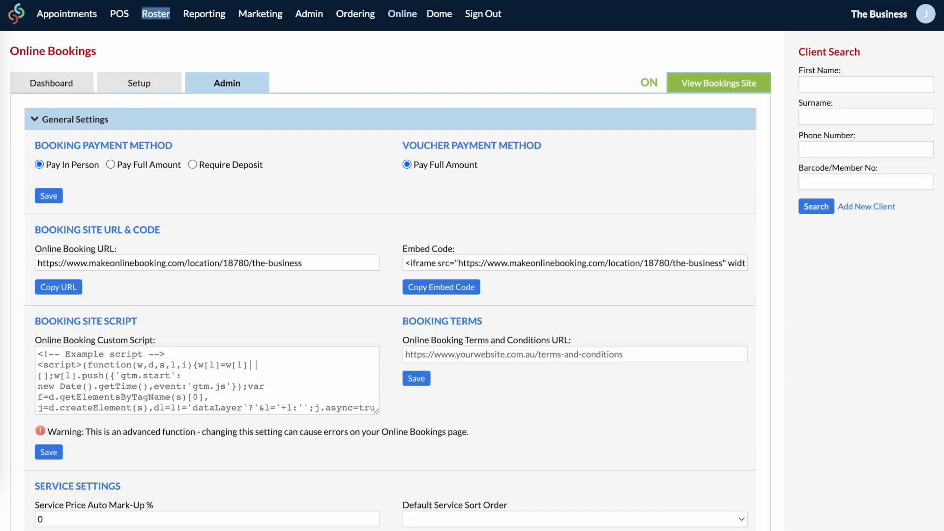
{"action": "key", "text": "super+shift+5"}
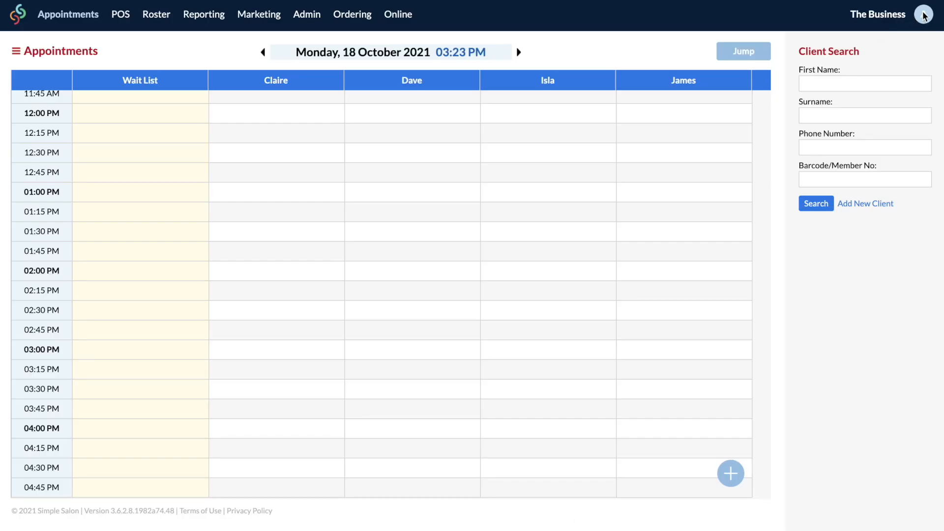
Step: Open Help & Support from the account menu and scroll through the help centre's article lists
{"action": "left_click", "coordinate": [923, 14]}
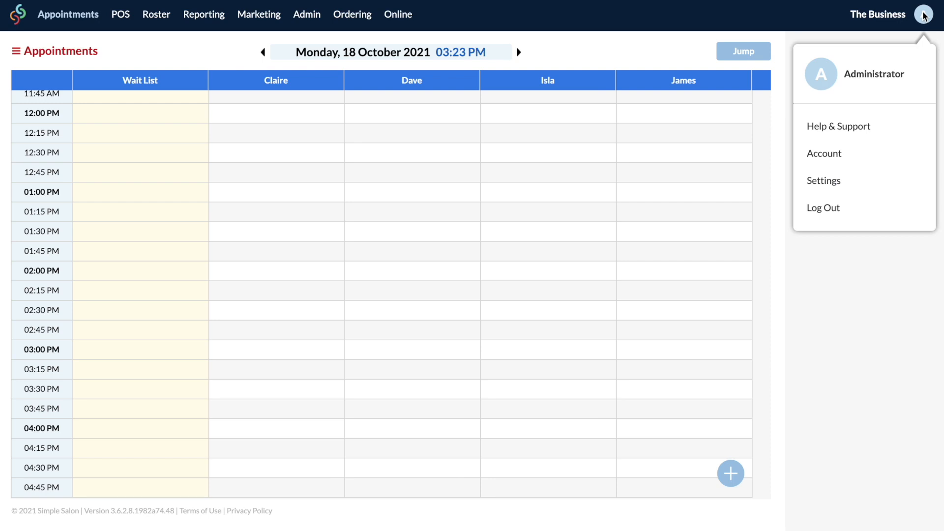
{"action": "left_click", "coordinate": [874, 127]}
{"action": "scroll", "coordinate": [662, 231], "scroll_direction": "down", "scroll_amount": 8}
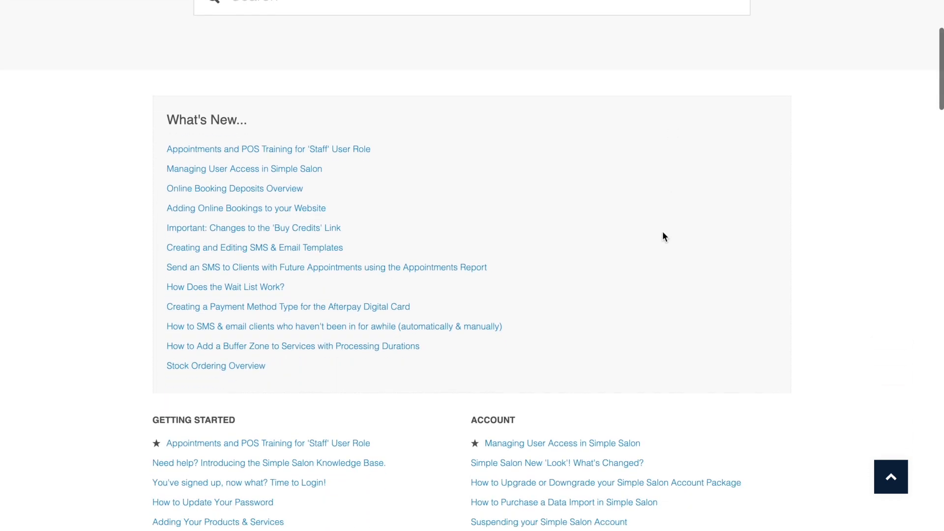
{"action": "scroll", "coordinate": [663, 240], "scroll_direction": "down", "scroll_amount": 7}
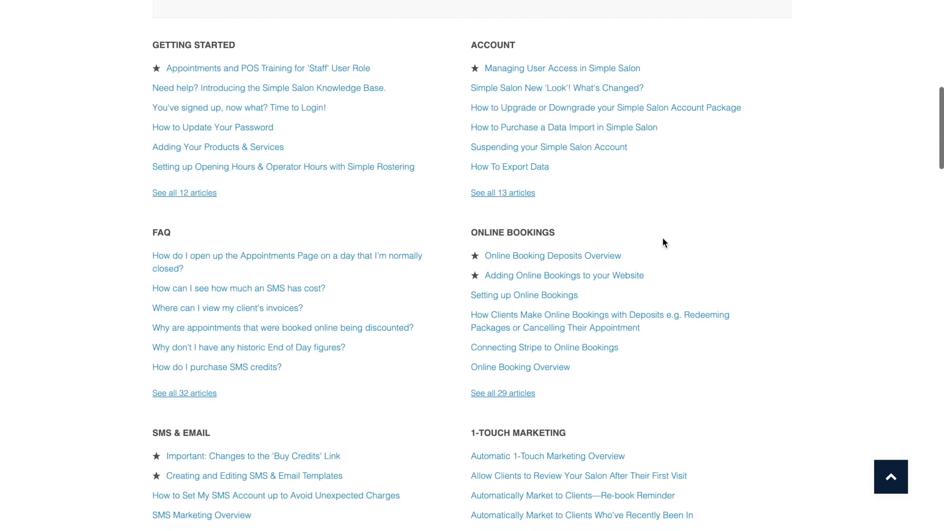
{"action": "scroll", "coordinate": [663, 241], "scroll_direction": "down", "scroll_amount": 9}
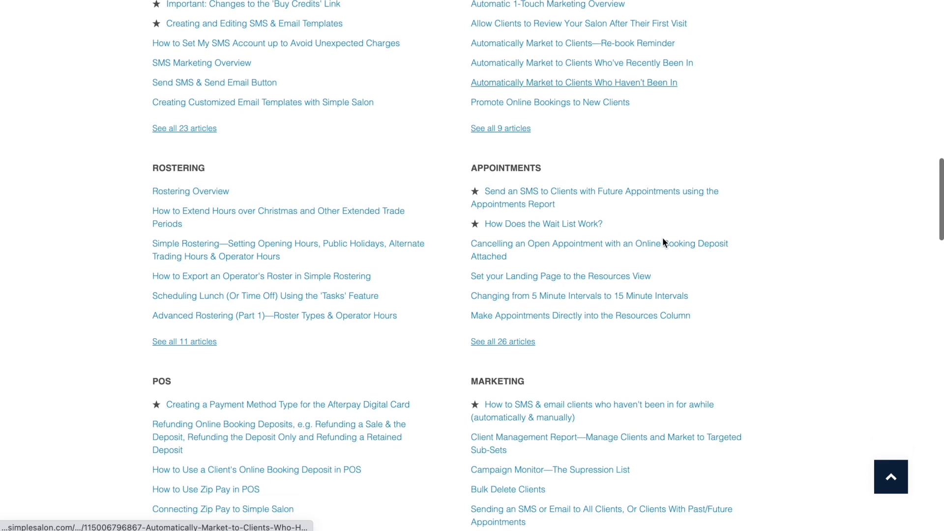
{"action": "scroll", "coordinate": [662, 245], "scroll_direction": "down", "scroll_amount": 3}
{"action": "scroll", "coordinate": [662, 245], "scroll_direction": "up", "scroll_amount": 20}
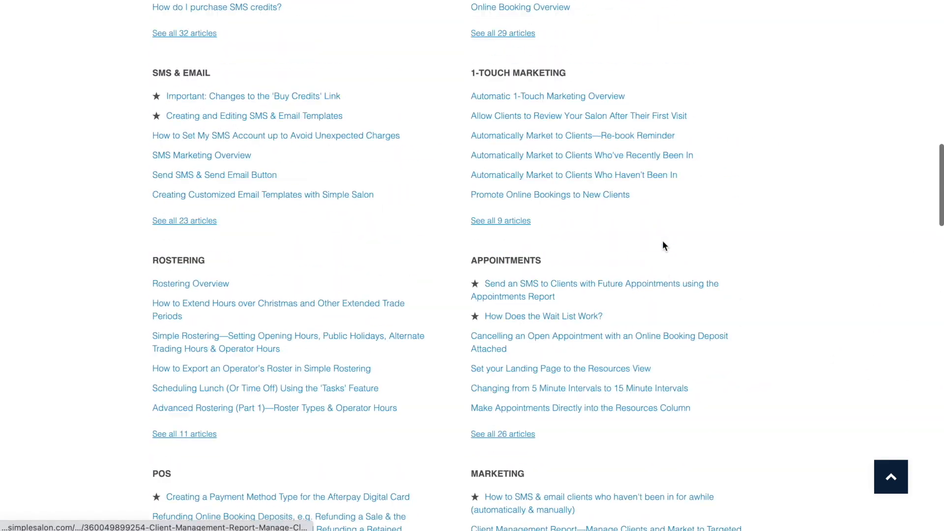
{"action": "scroll", "coordinate": [662, 240], "scroll_direction": "up", "scroll_amount": 8}
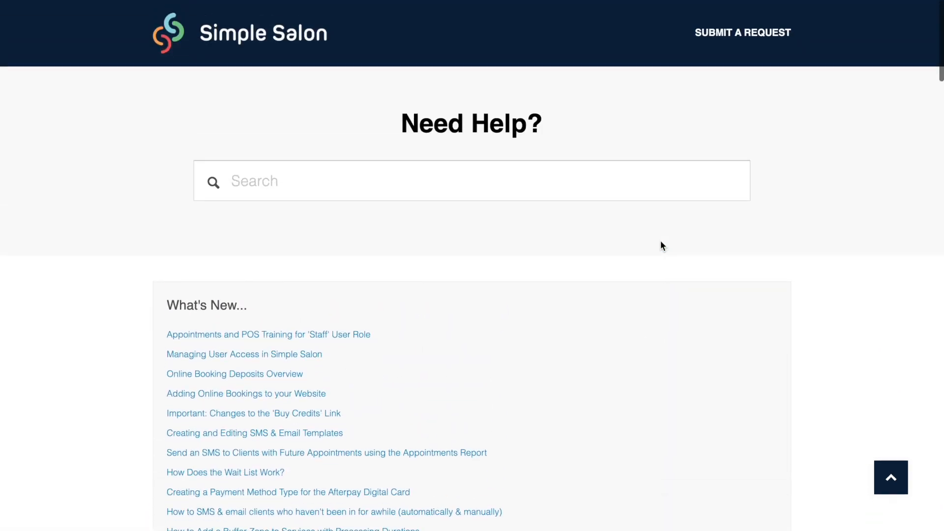
Step: Search the help centre for 'setting up SMS' and read the first article
{"action": "left_click", "coordinate": [510, 197]}
{"action": "type", "text": "setting up SMS"}
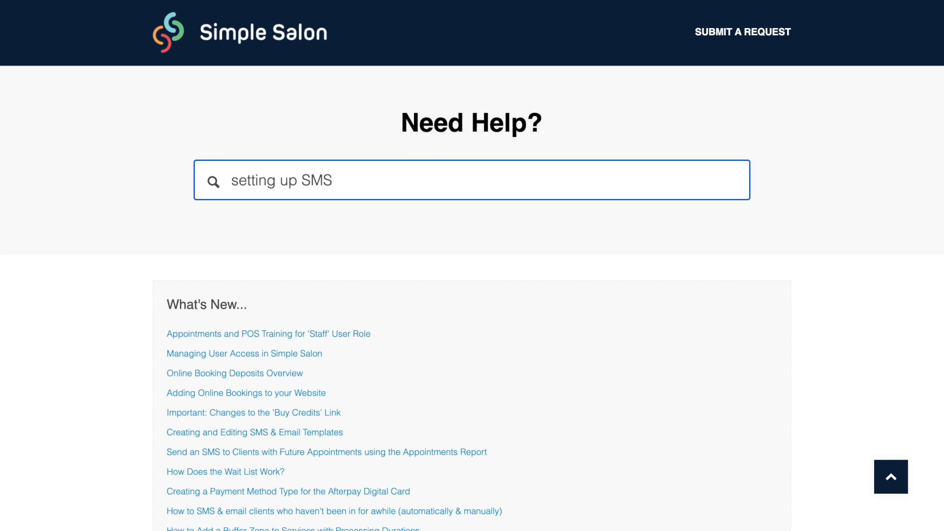
{"action": "key", "text": "Return"}
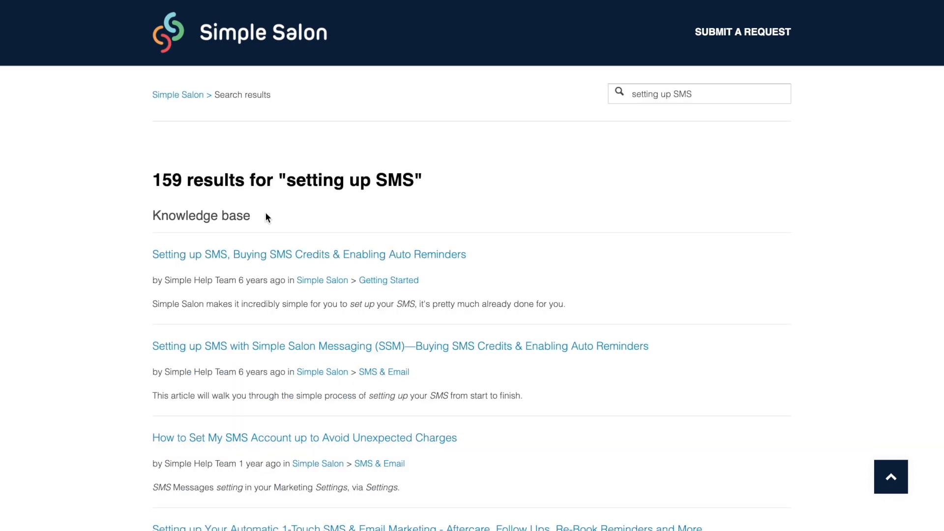
{"action": "left_click", "coordinate": [307, 254]}
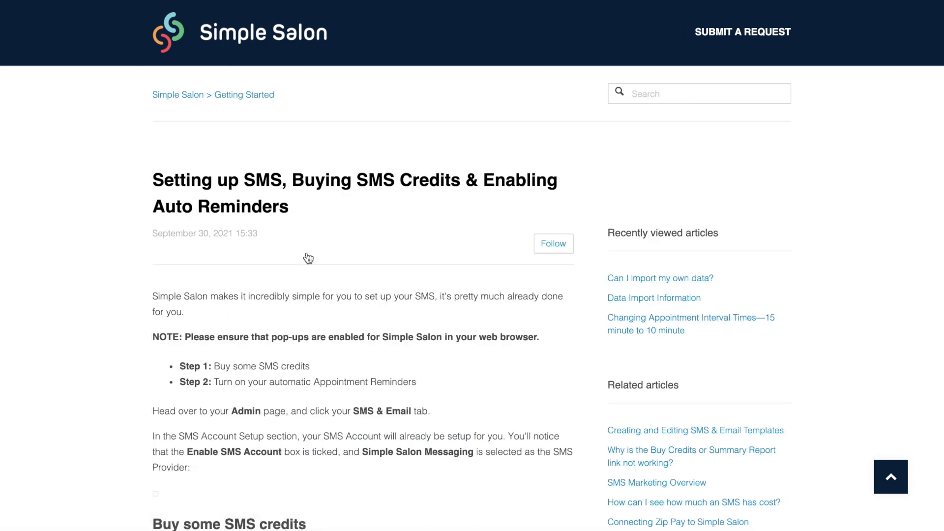
{"action": "scroll", "coordinate": [308, 258], "scroll_direction": "down", "scroll_amount": 4}
{"action": "scroll", "coordinate": [306, 254], "scroll_direction": "down", "scroll_amount": 16}
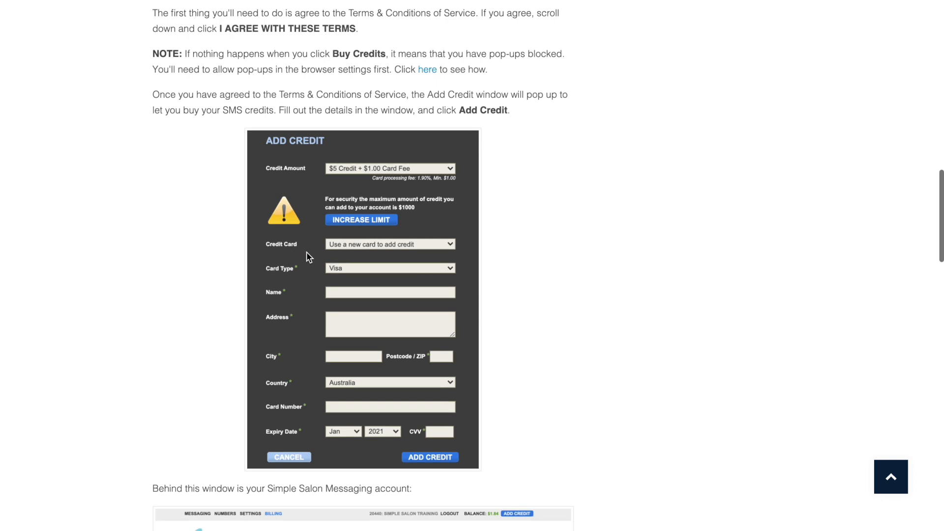
{"action": "scroll", "coordinate": [307, 254], "scroll_direction": "up", "scroll_amount": 20}
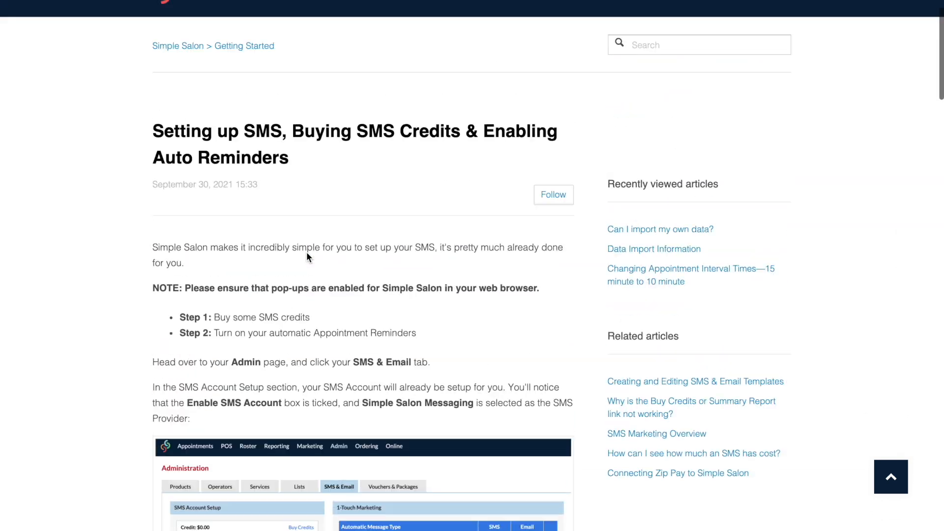
{"action": "scroll", "coordinate": [307, 255], "scroll_direction": "up", "scroll_amount": 1}
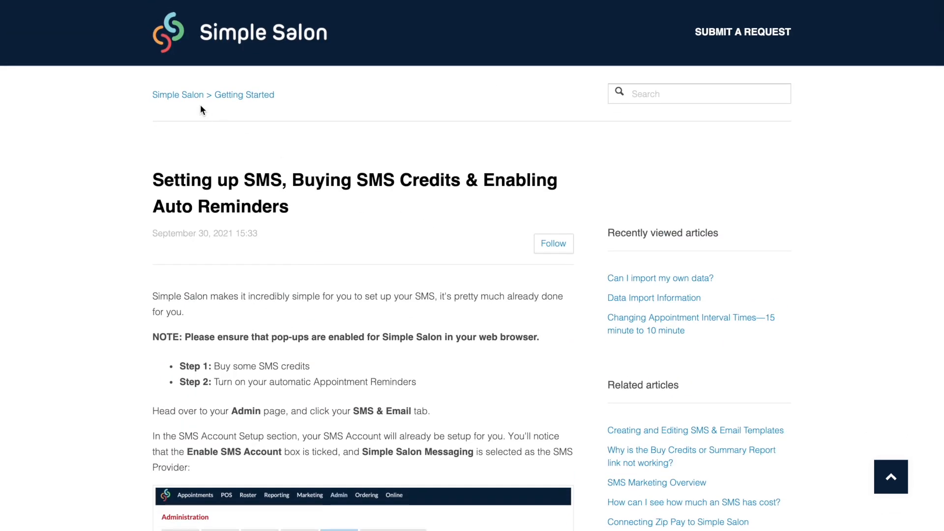
Step: Return to the help centre home and bring up the empty Submit a request form
{"action": "left_click", "coordinate": [190, 95]}
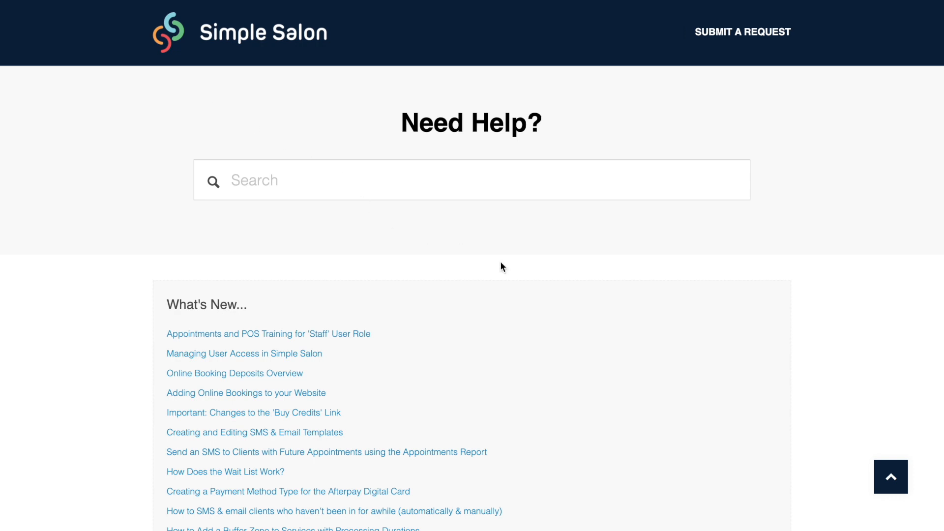
{"action": "left_click", "coordinate": [736, 35]}
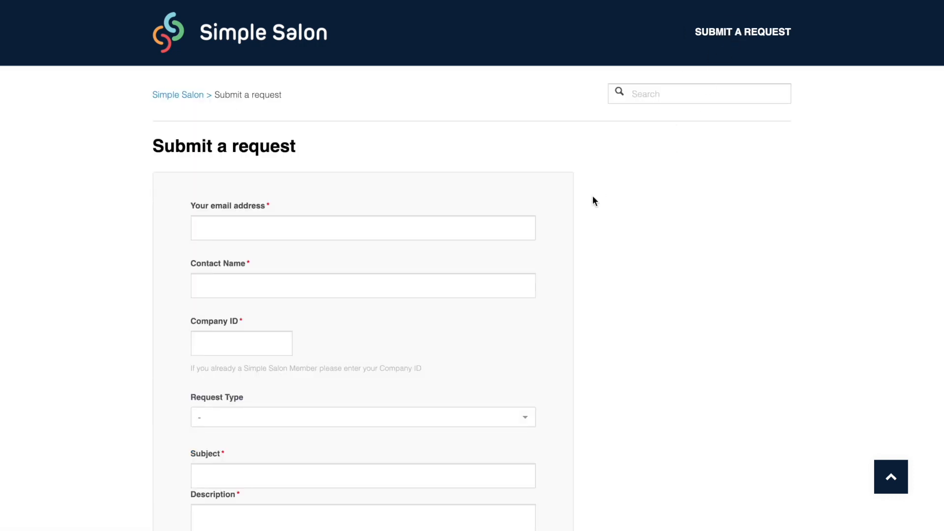
{"action": "scroll", "coordinate": [511, 230], "scroll_direction": "down", "scroll_amount": 7}
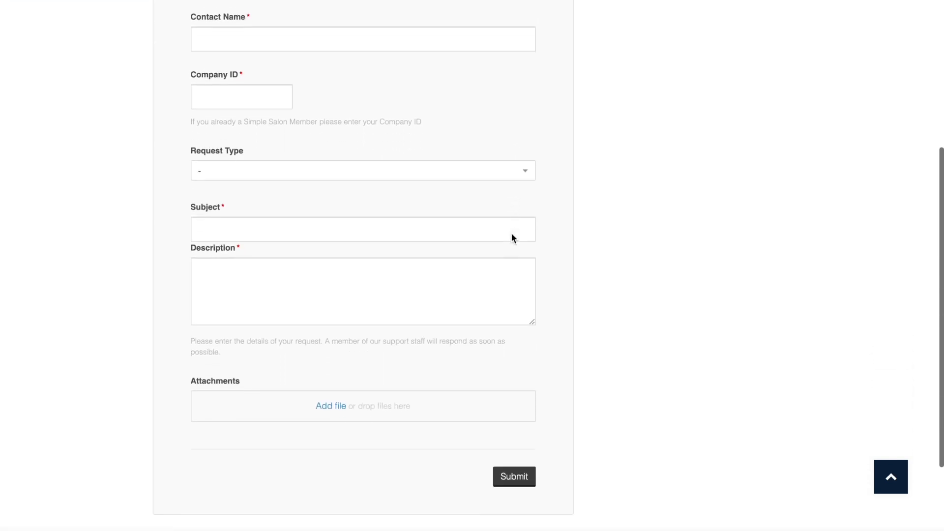
{"action": "scroll", "coordinate": [511, 236], "scroll_direction": "down", "scroll_amount": 1}
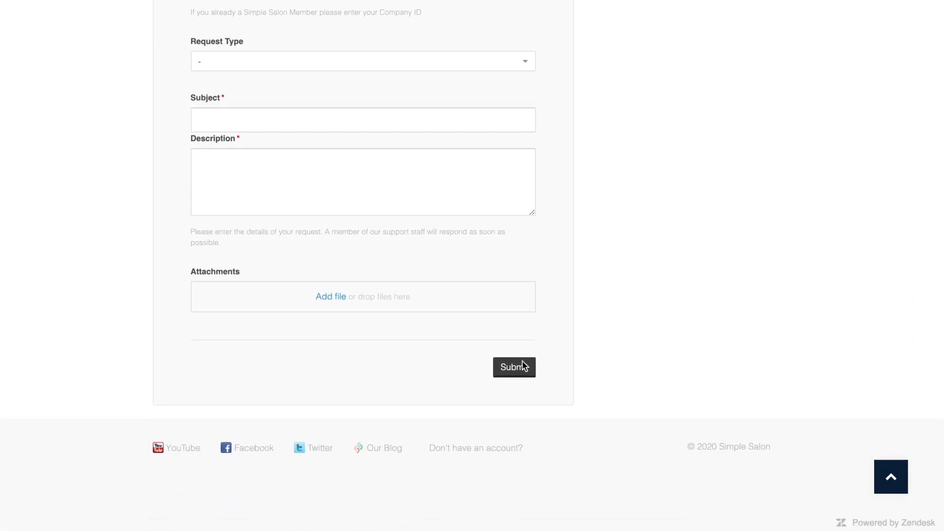
{"action": "scroll", "coordinate": [516, 342], "scroll_direction": "up", "scroll_amount": 8}
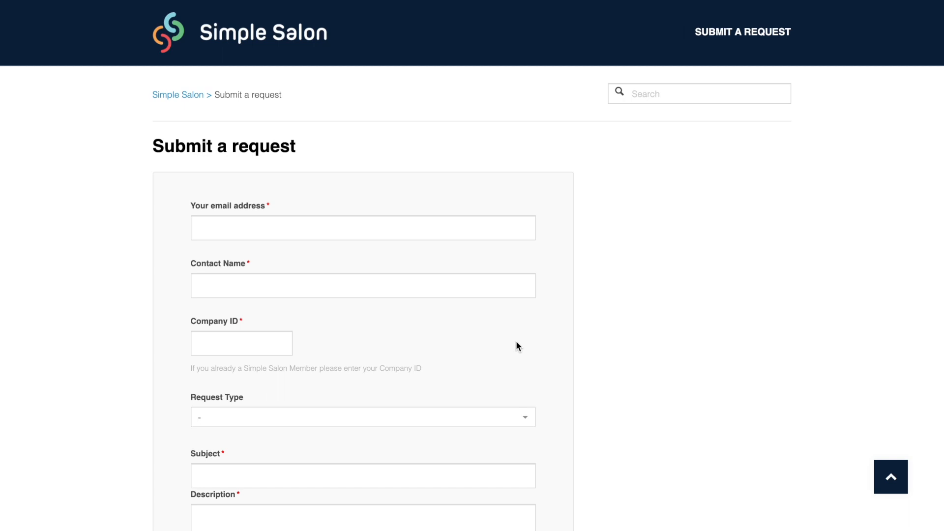